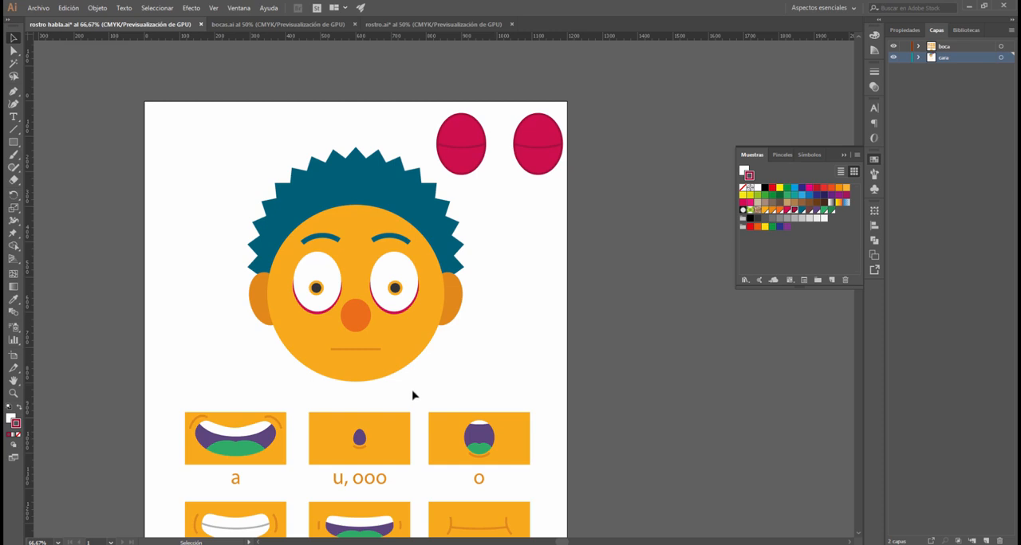
- Examine the face, the spare eyelids and the labelled mouth shapes in the rostro habla artwork
key(space)
drag(417, 391, 511, 176)
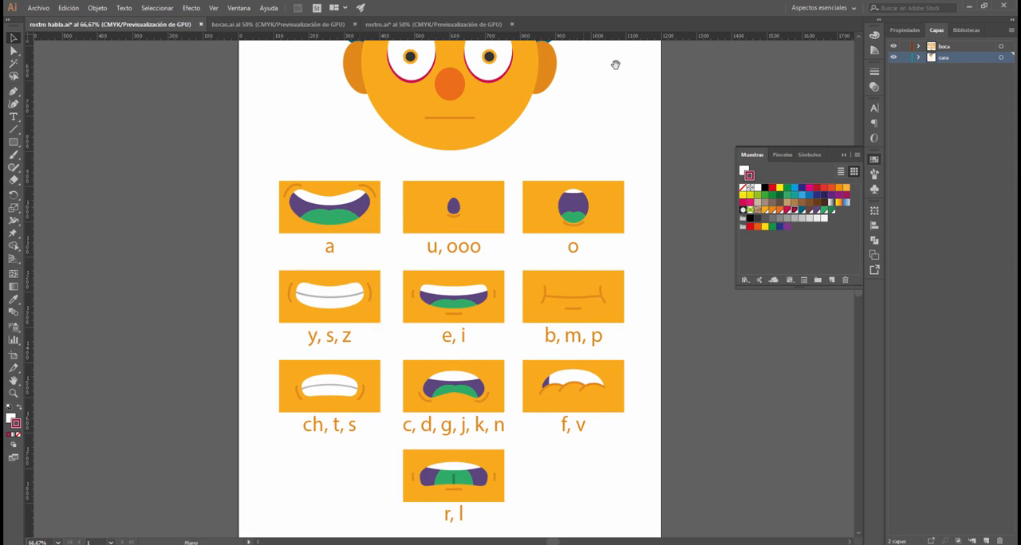
drag(613, 64, 593, 290)
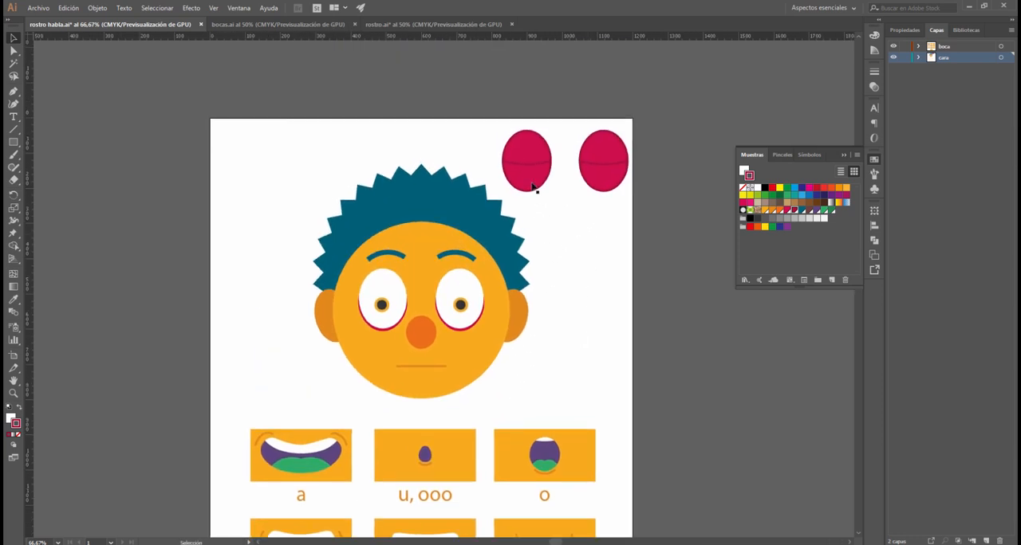
click(538, 177)
click(615, 155)
click(549, 171)
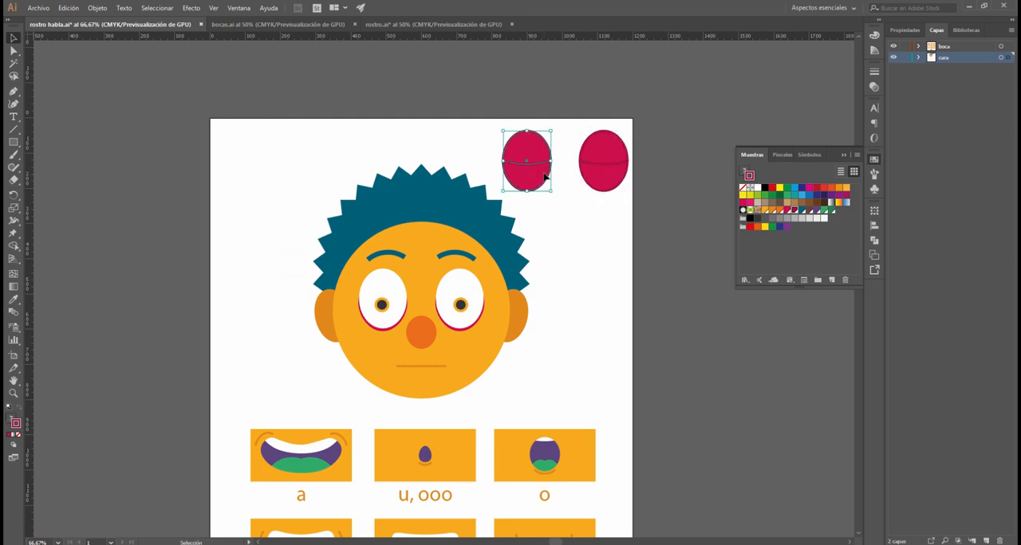
click(606, 226)
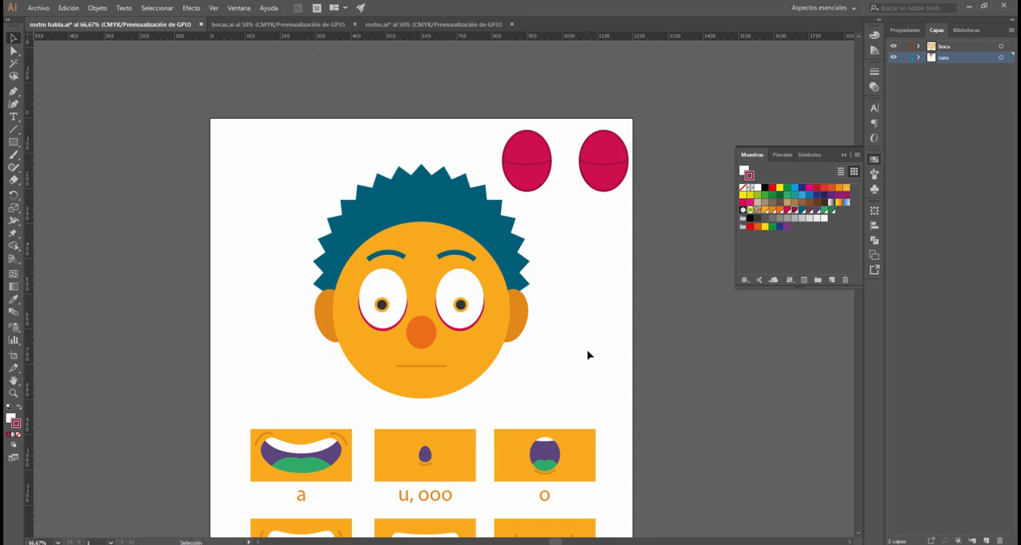
drag(588, 354, 567, 306)
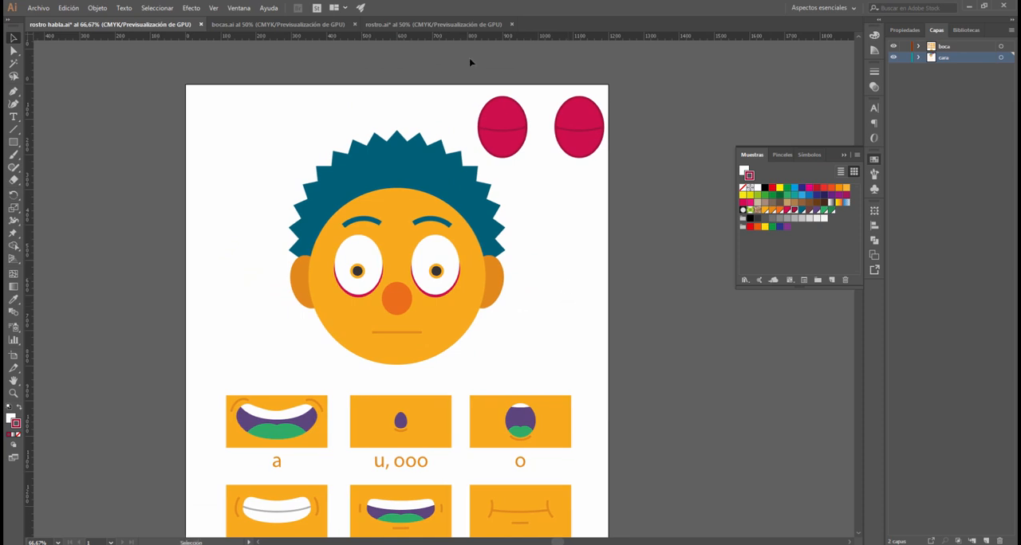
- In the rostro.ai document, draw a short horizontal line segment as a closed mouth below the nose on the lengua layer
click(431, 23)
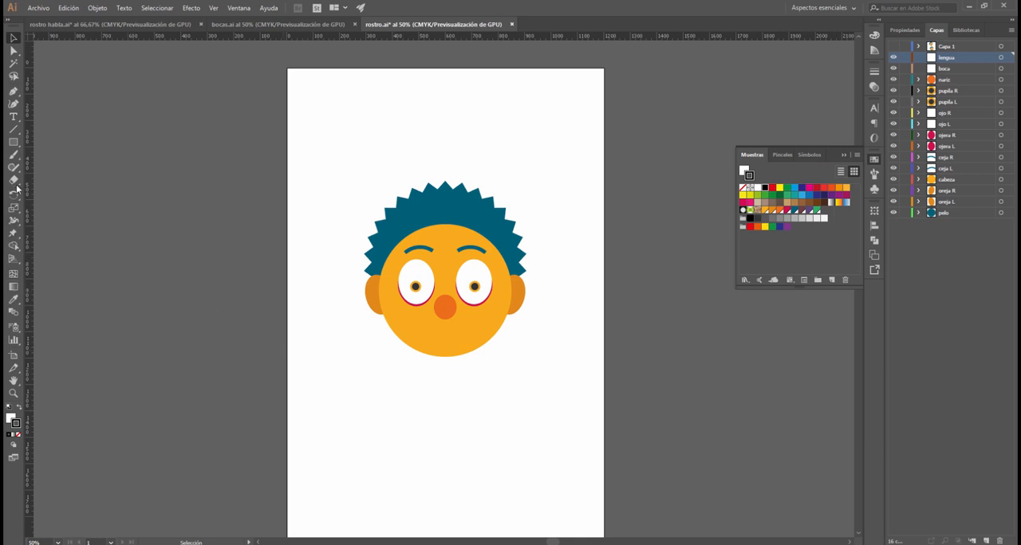
click(17, 132)
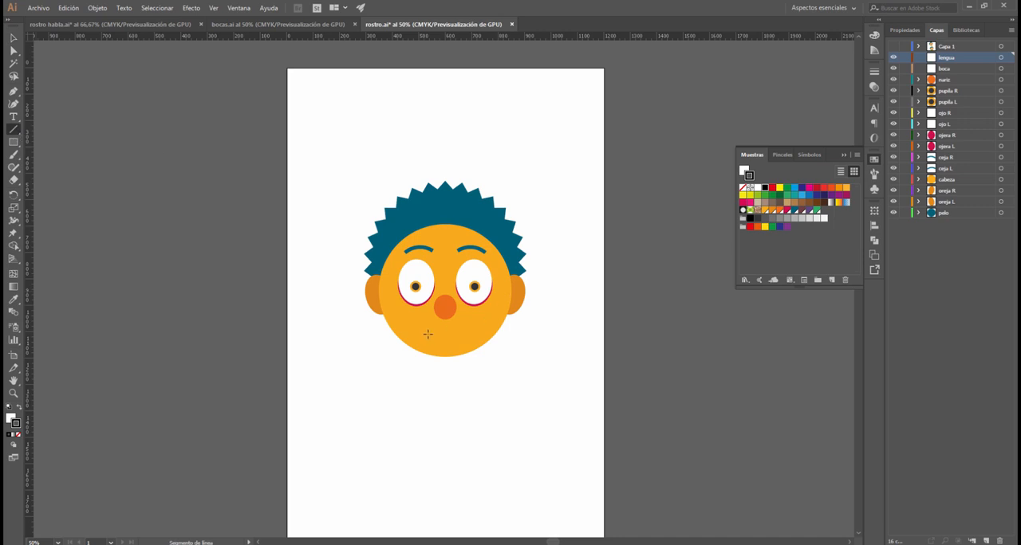
drag(457, 334, 457, 334)
key(v)
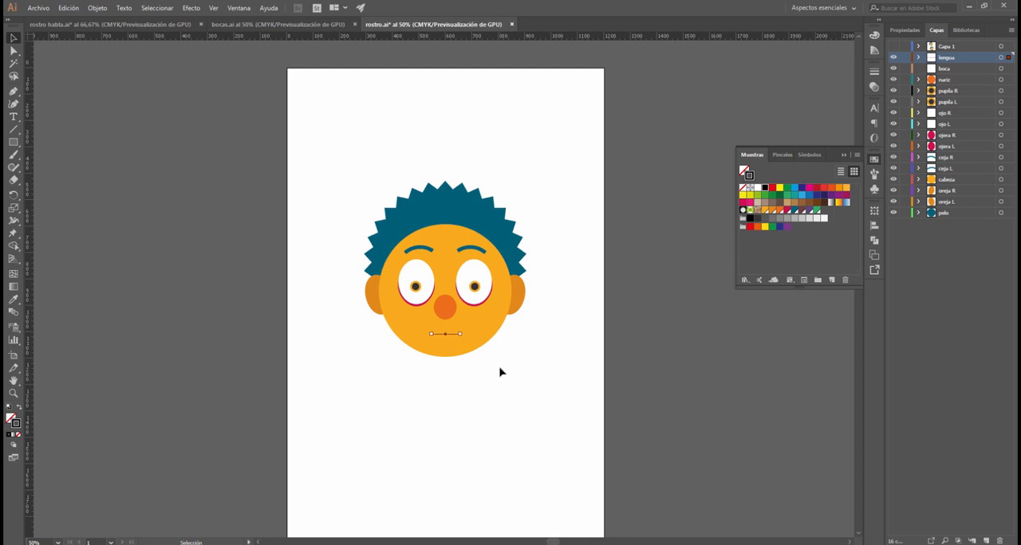
click(501, 385)
- Examine the mouth shape for the letter a and the separate mouth layers in the bocas.ai document
click(335, 25)
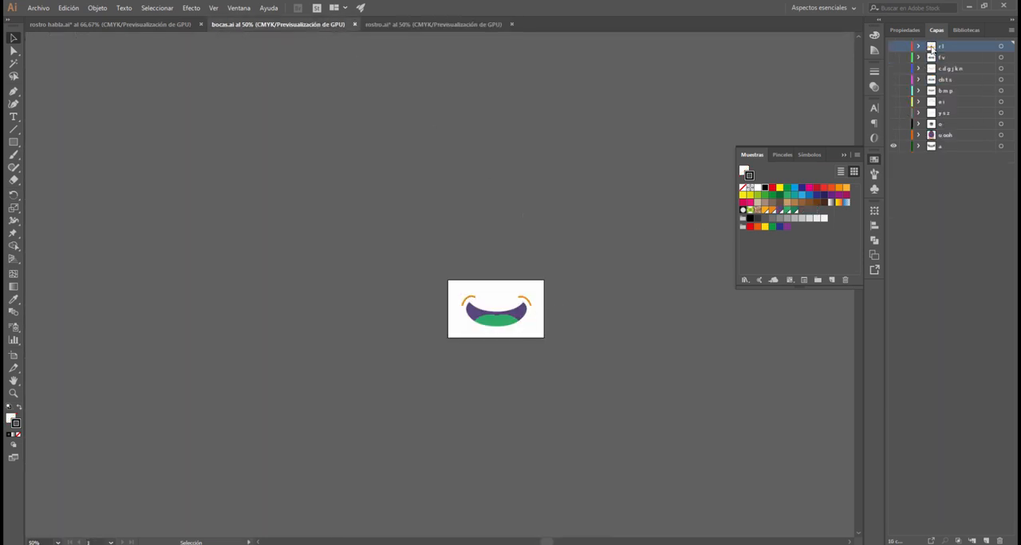
click(501, 323)
click(554, 279)
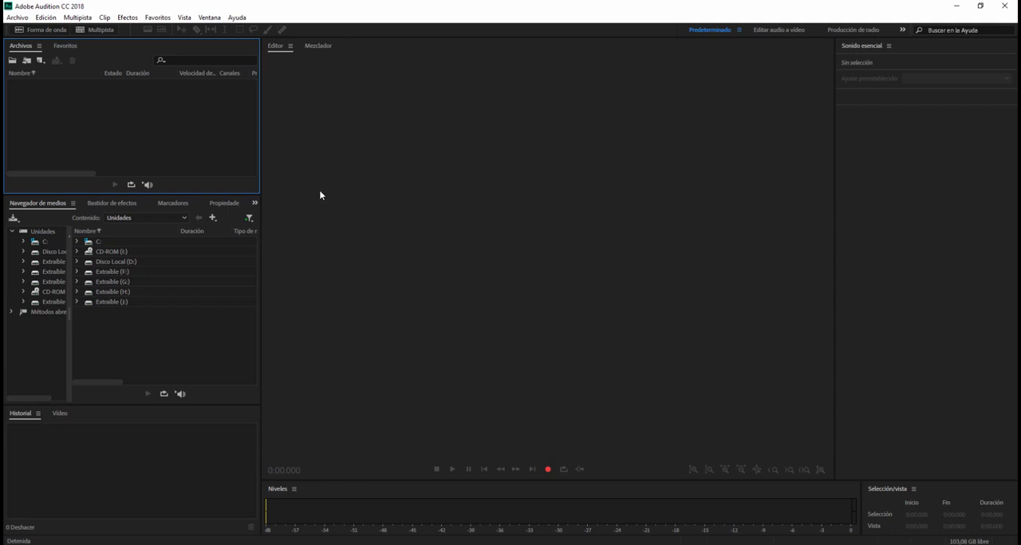
- Switch to Adobe Audition, open the recording Voz 001.m4a from the clase 5 folder and play it
double_click(115, 128)
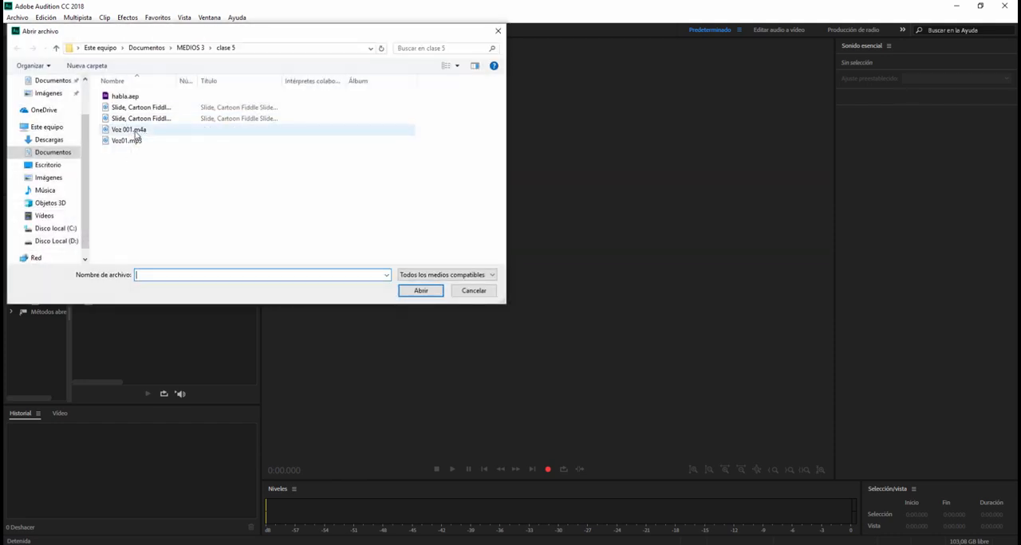
double_click(135, 131)
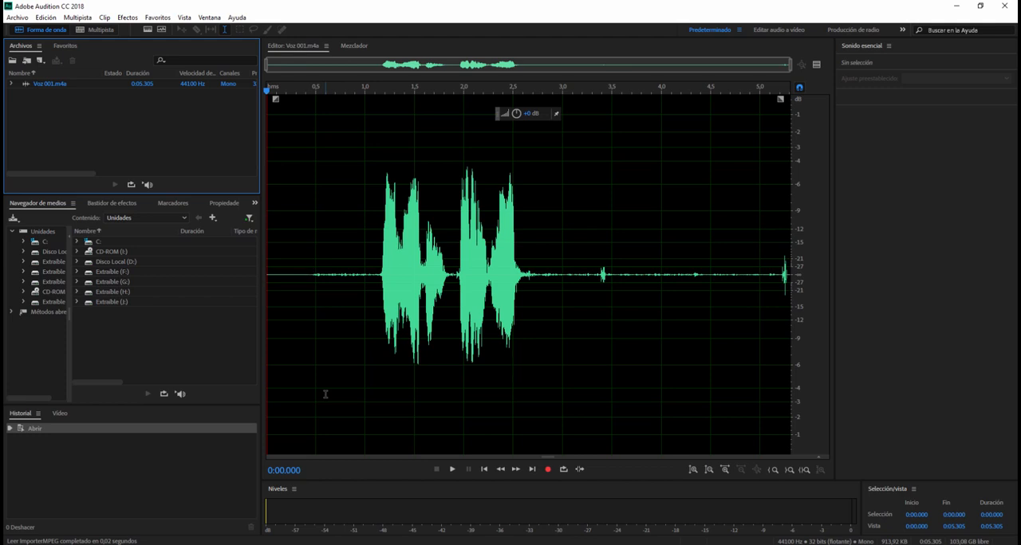
key(space)
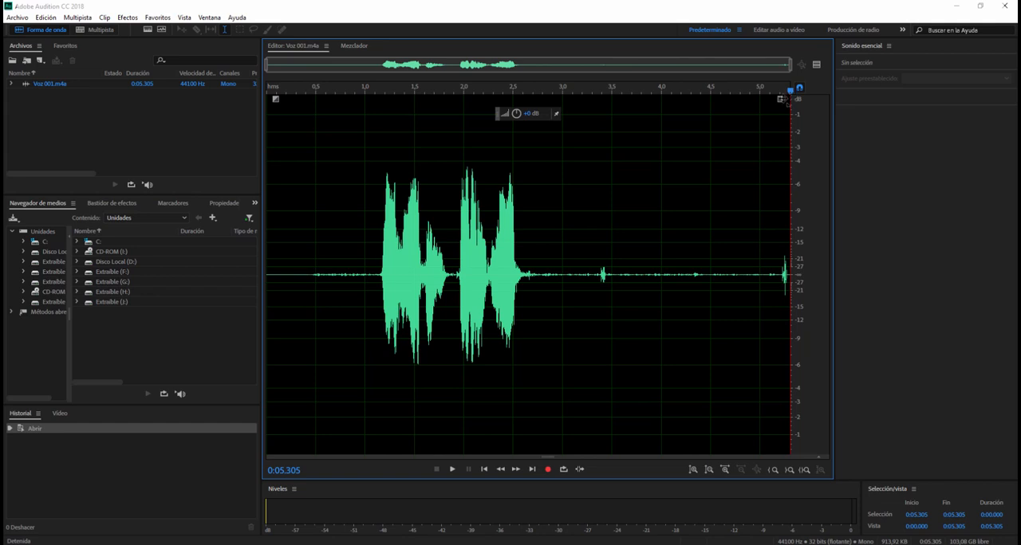
- Delete the first 1.102 seconds of silence and the silent tail after the last word of the voice recording
click(375, 229)
drag(375, 230, 266, 231)
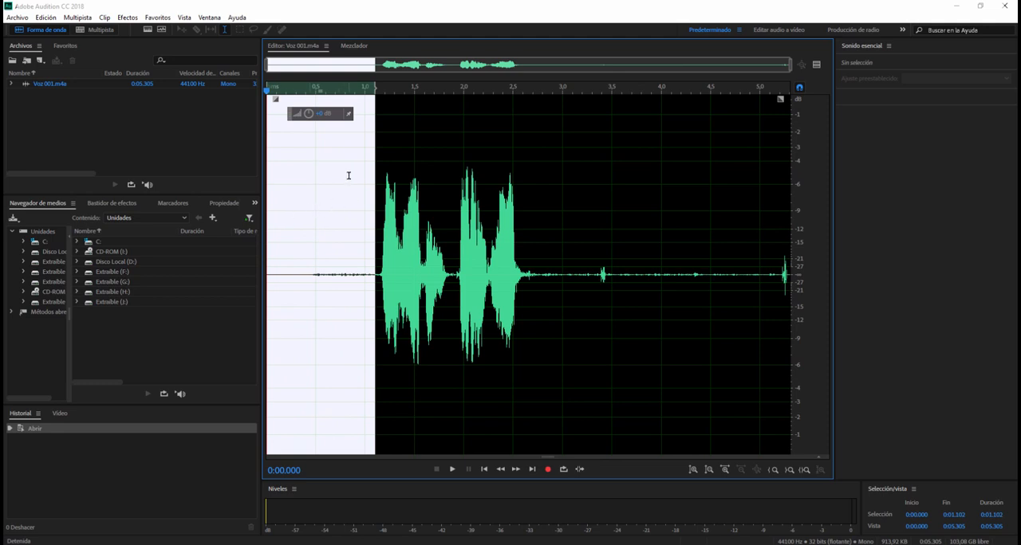
key(Delete)
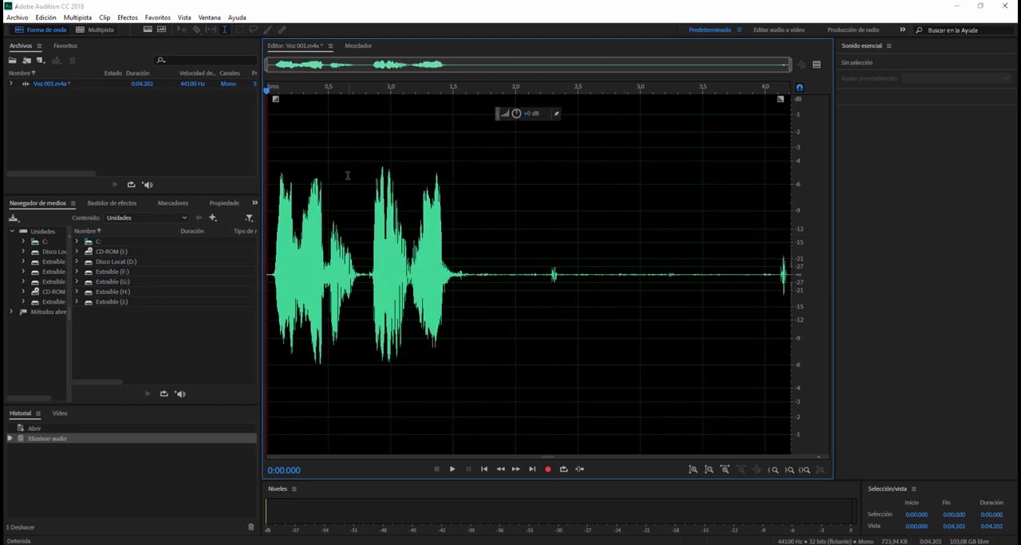
drag(472, 274, 851, 256)
key(Delete)
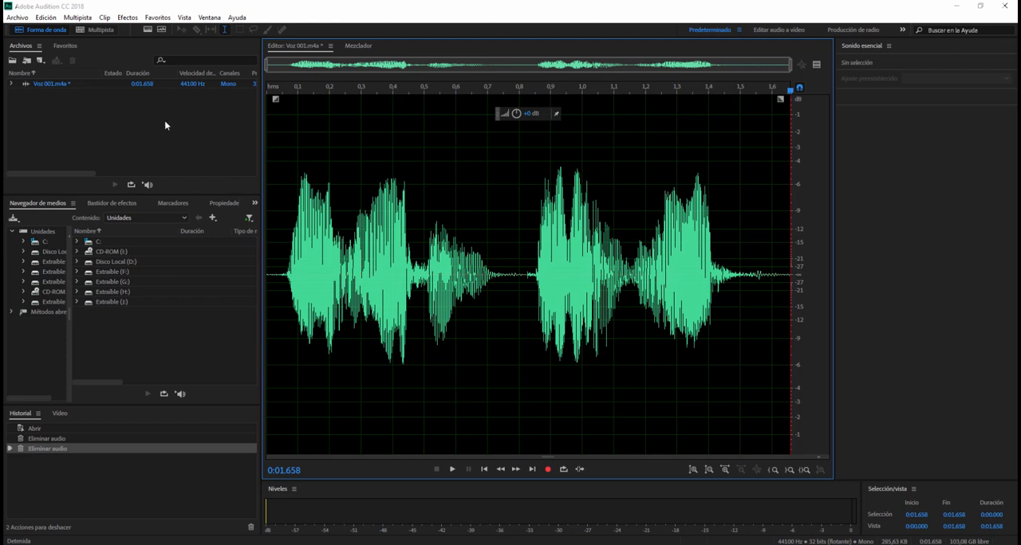
- Export the trimmed audio to the Desktop as Voz 001_01.mp3 in MP3 format, accepting the lossy compression
click(16, 19)
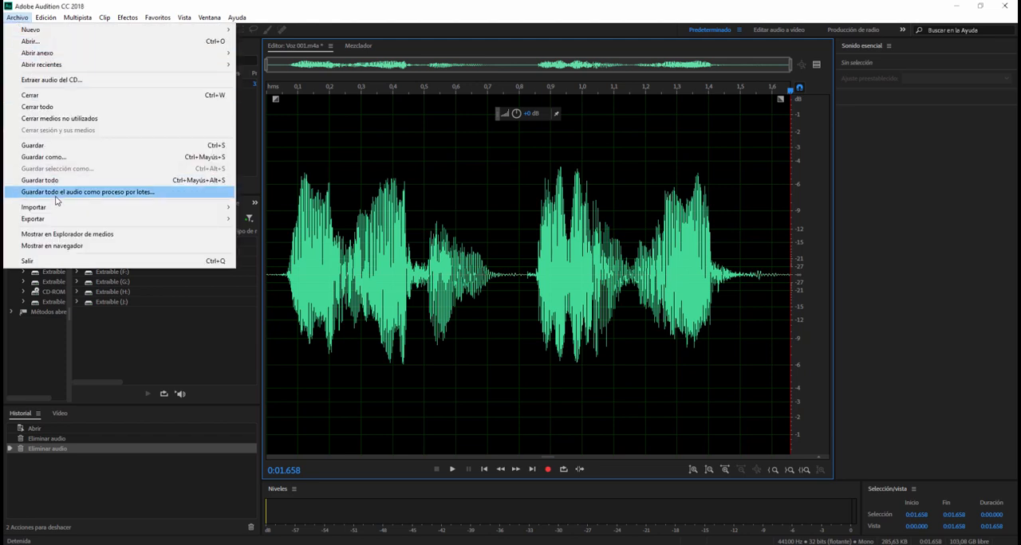
mouse_move(166, 221)
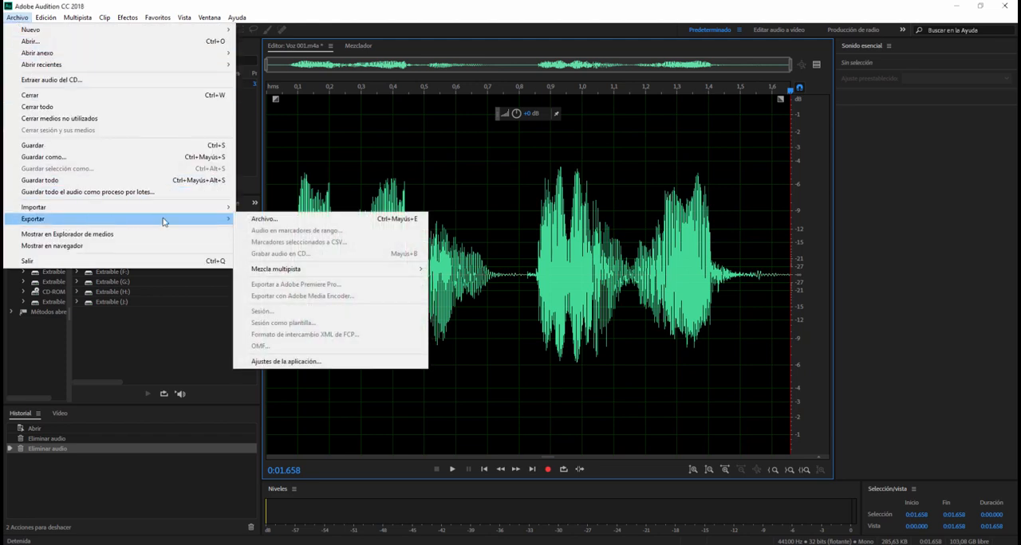
click(255, 219)
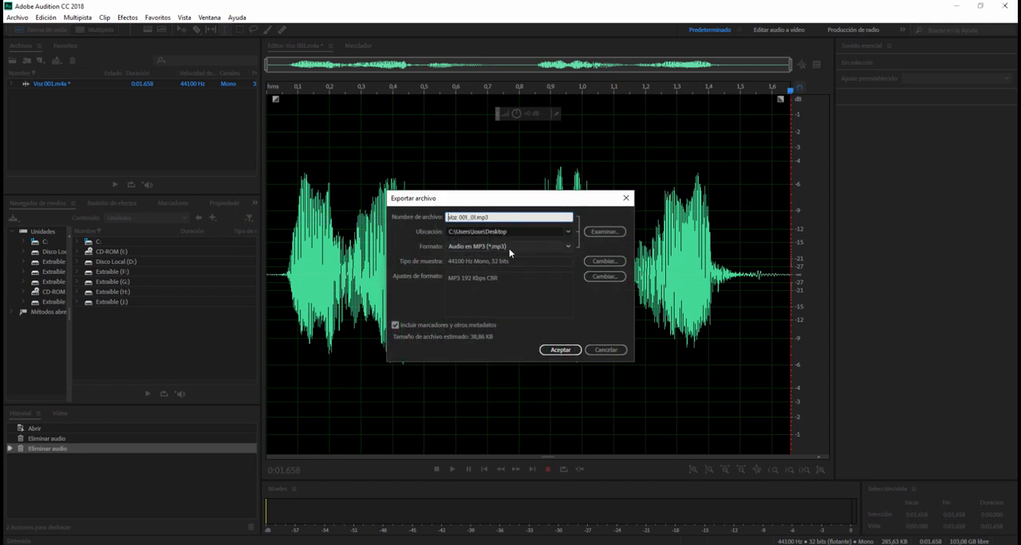
click(508, 248)
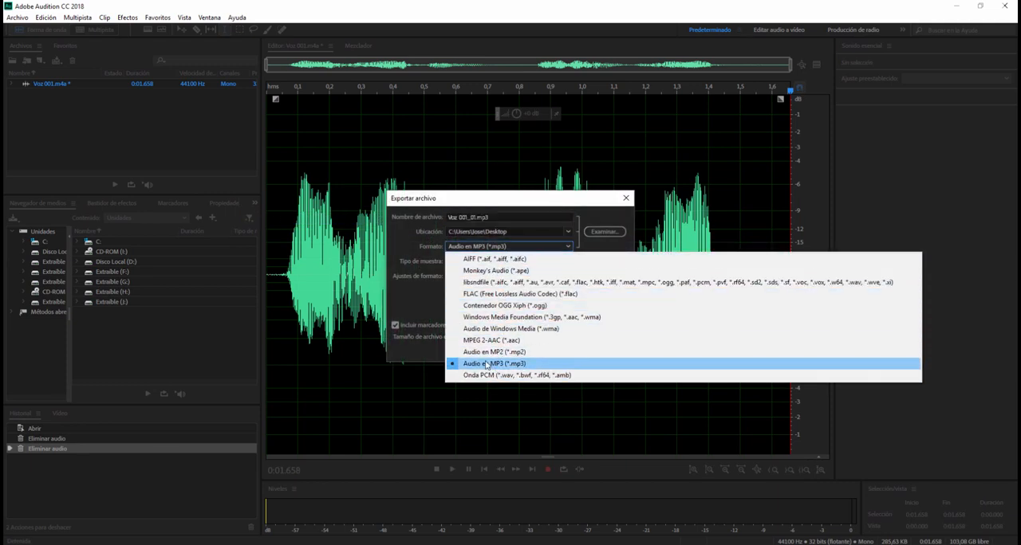
click(477, 365)
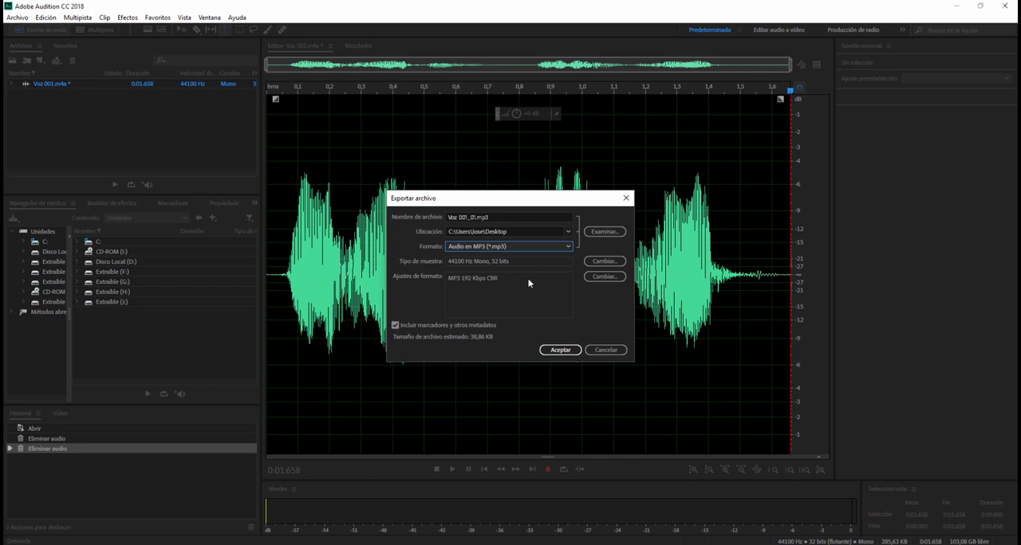
click(604, 232)
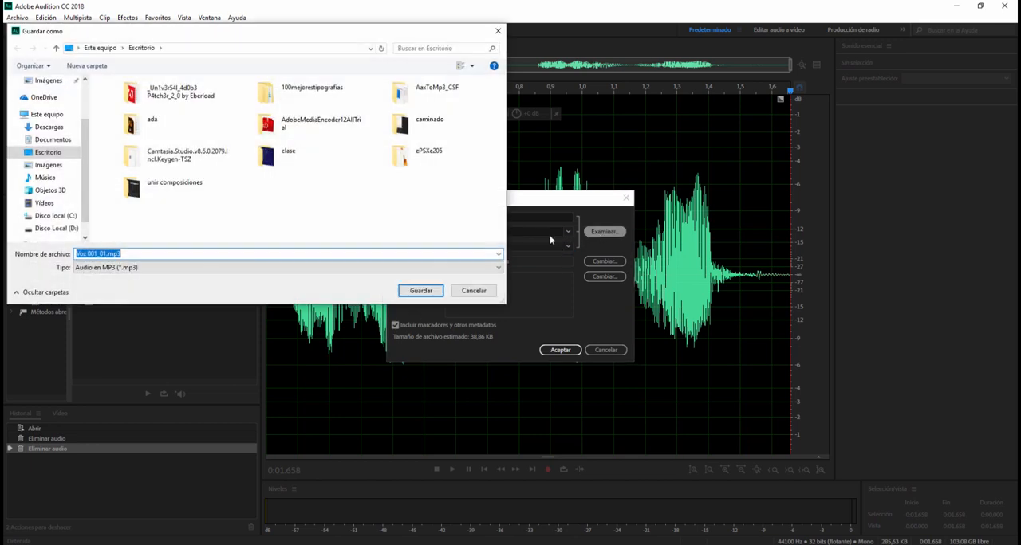
click(477, 292)
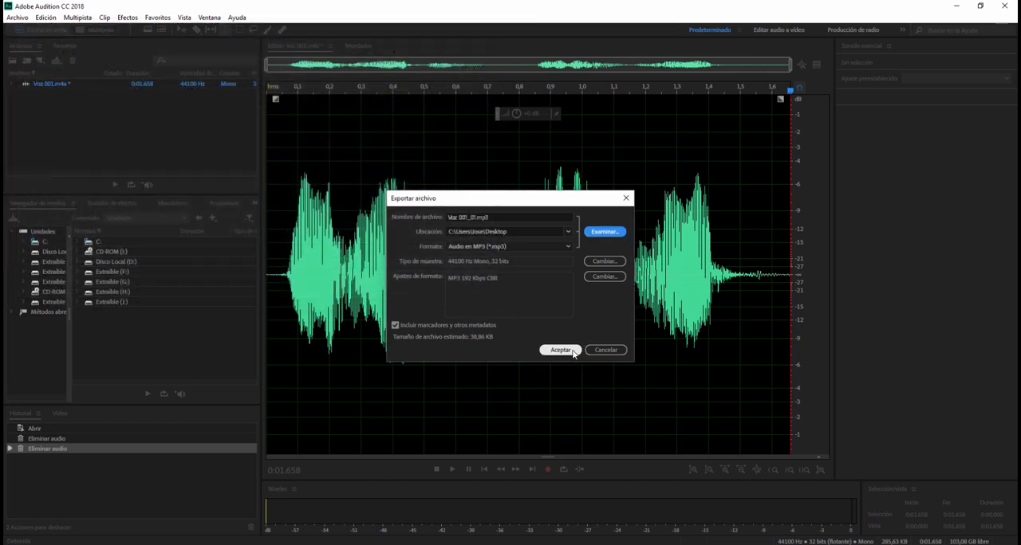
click(563, 350)
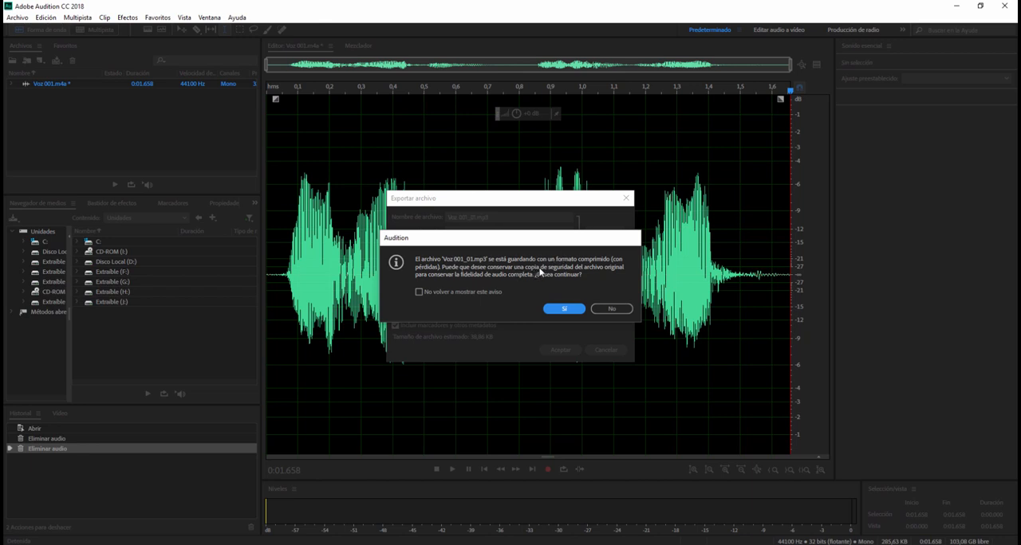
click(560, 308)
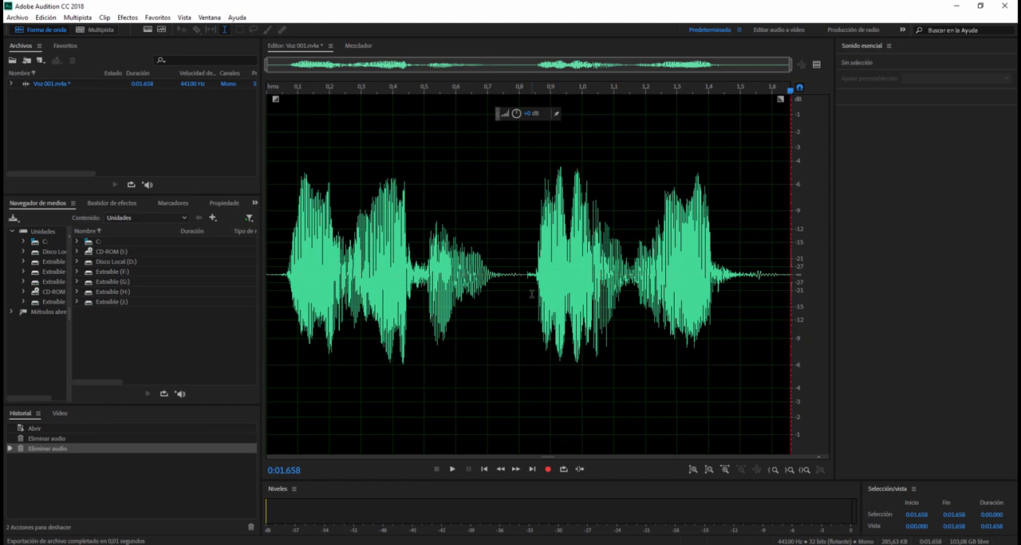
key(space)
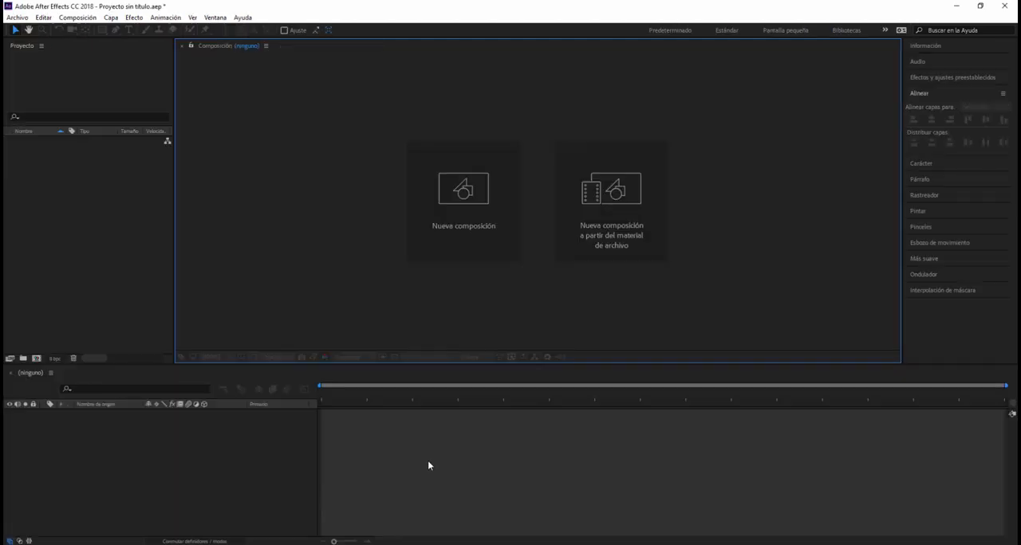
- Switch to After Effects and import bocas.ai as a composition, with footage dimensions set to document size (Tamaño del documento)
double_click(30, 209)
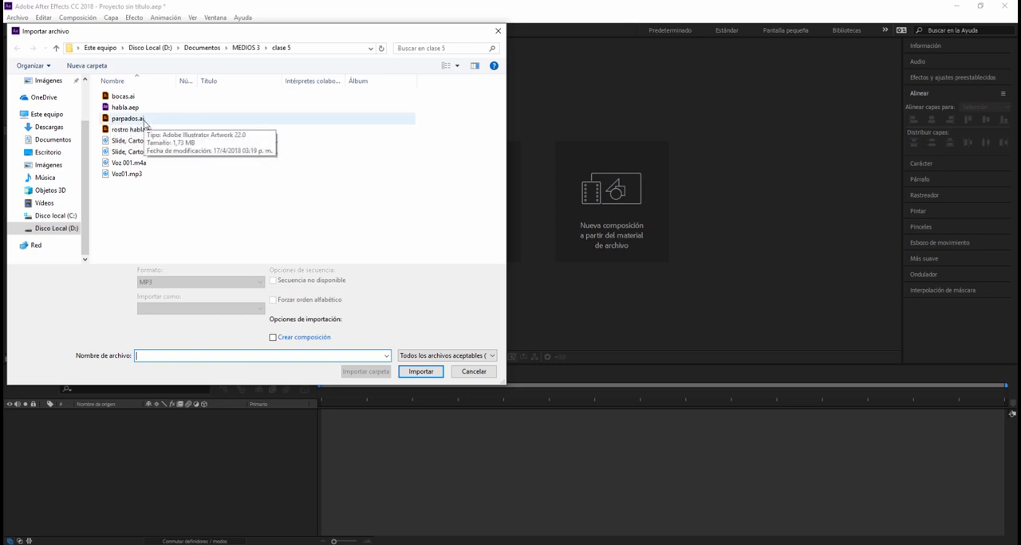
click(121, 98)
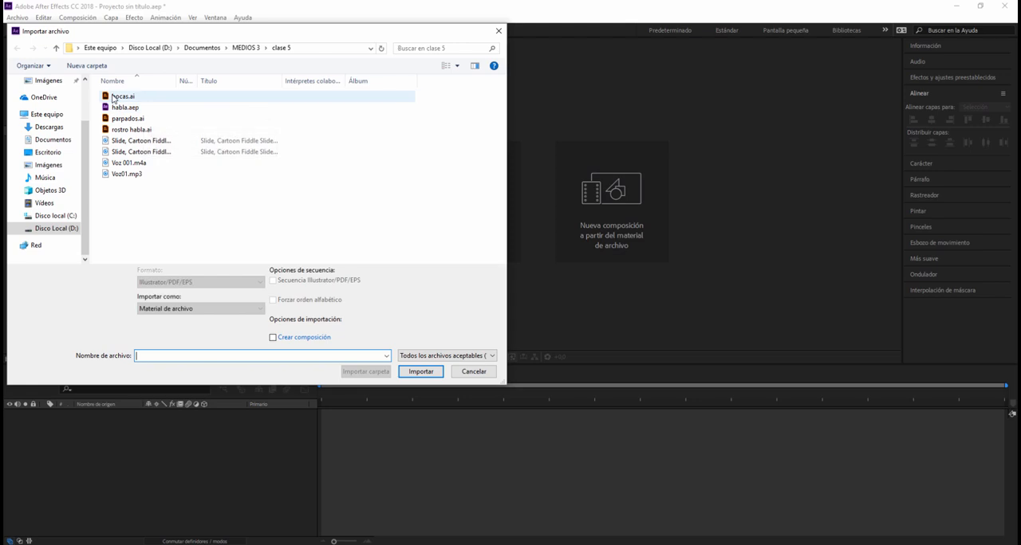
double_click(121, 99)
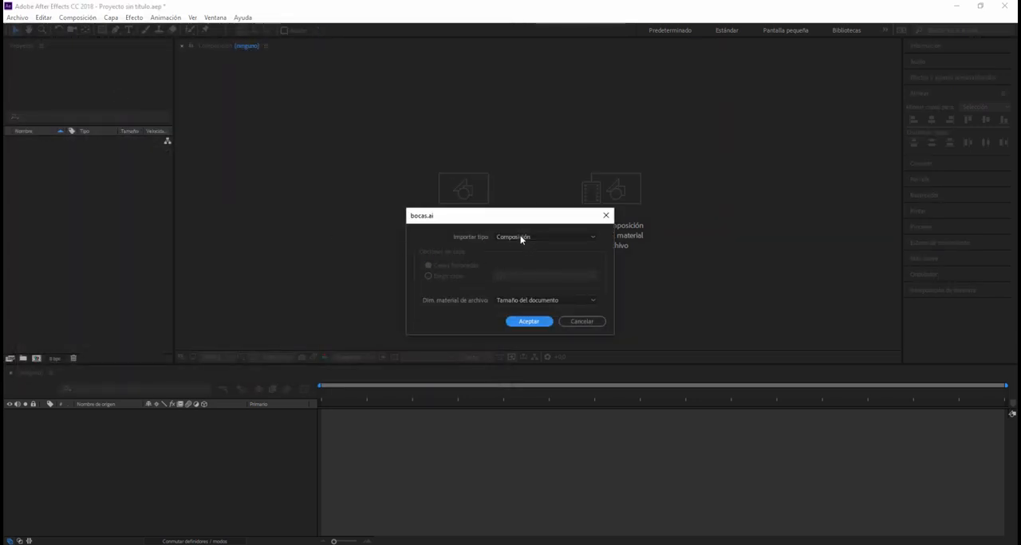
click(519, 237)
click(516, 242)
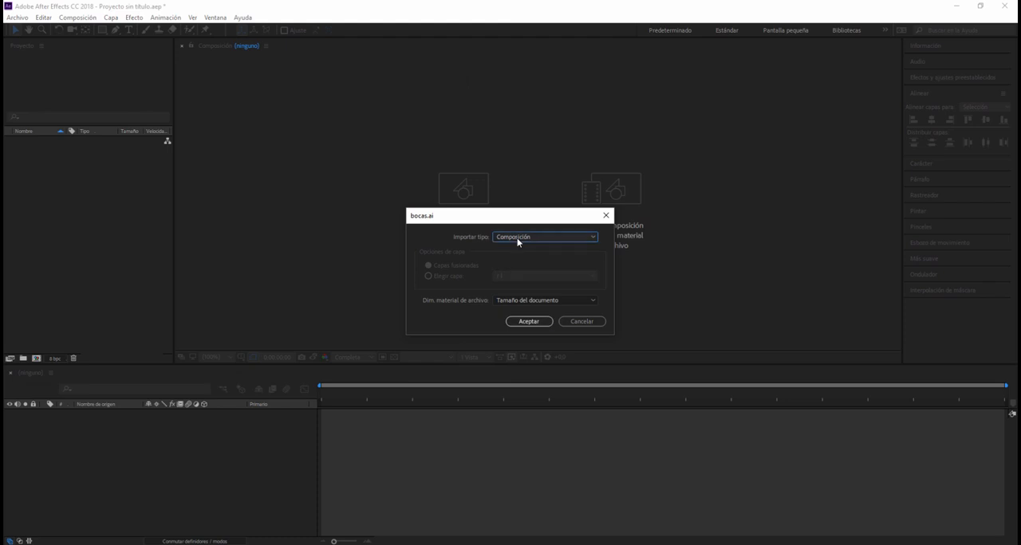
click(533, 302)
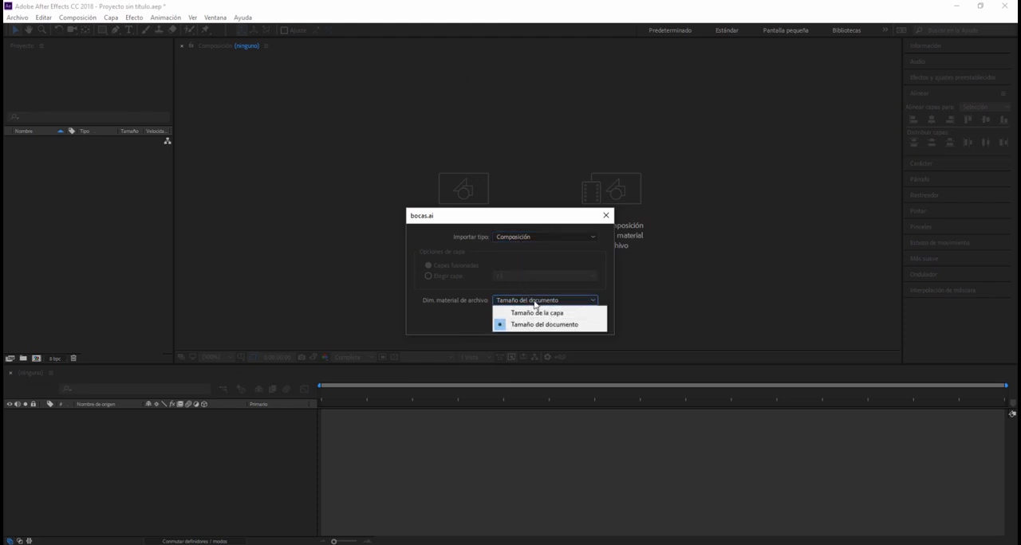
click(529, 323)
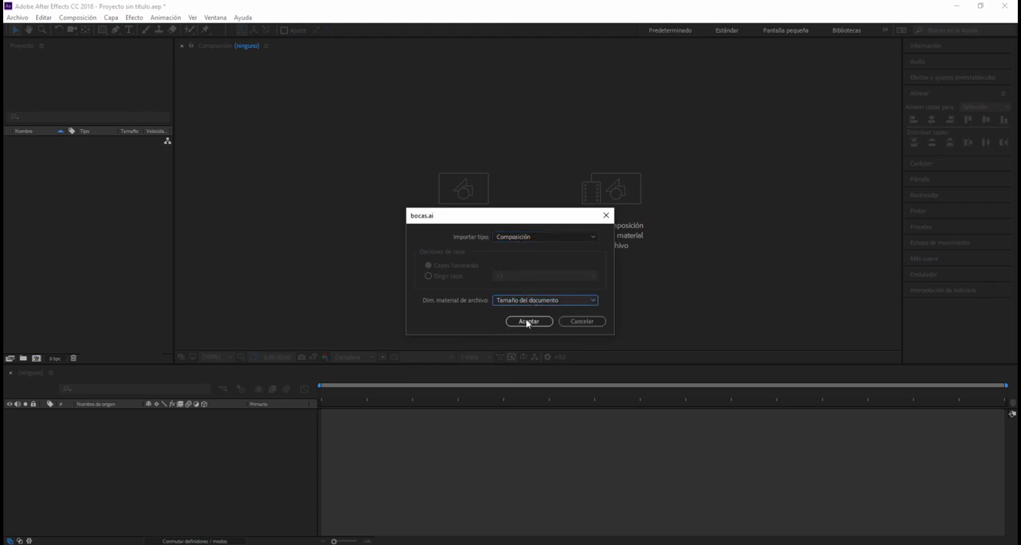
click(526, 320)
- Import rostro.ai from the clase 4 folder as a composition, with footage dimensions set to document size (Tamaño del documento)
double_click(75, 217)
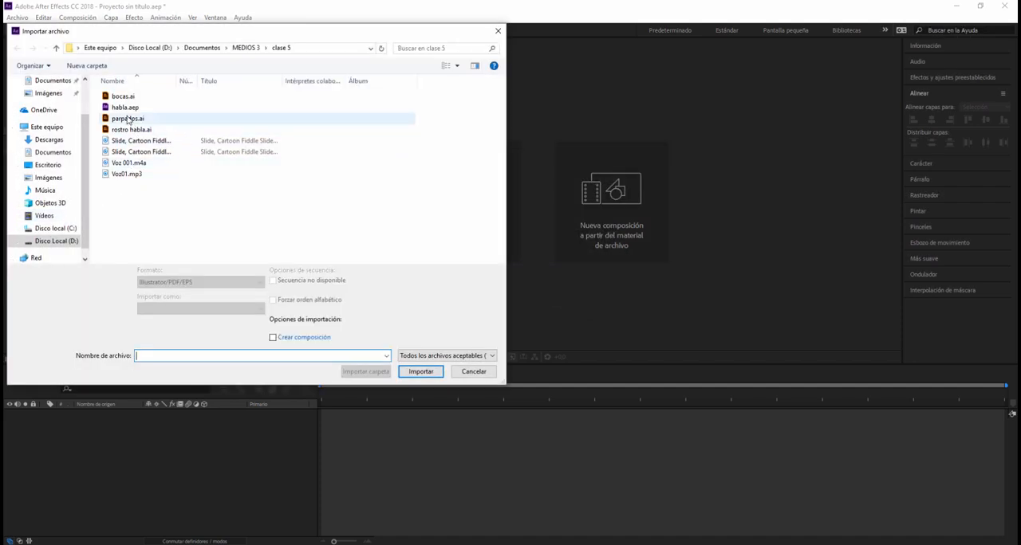
click(247, 47)
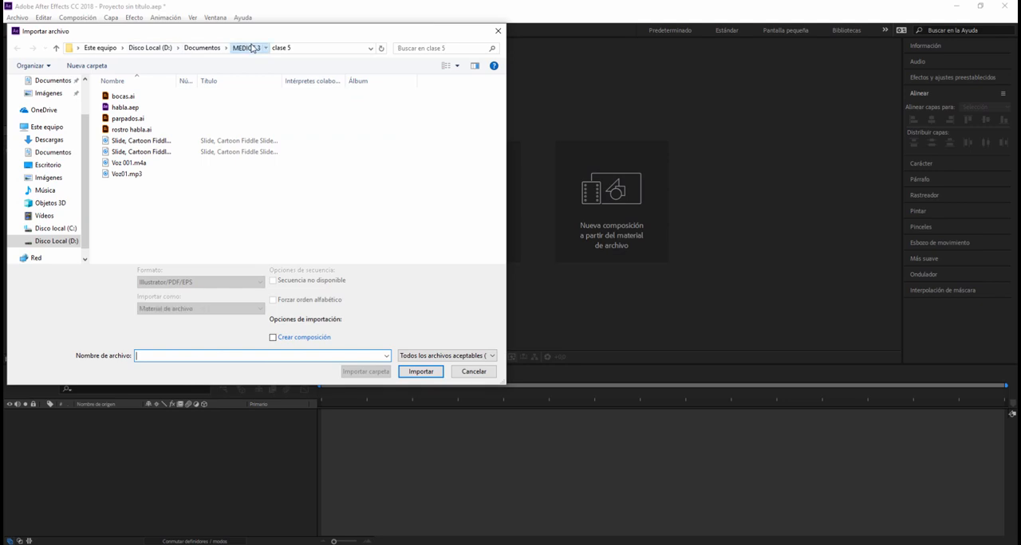
double_click(126, 129)
double_click(130, 163)
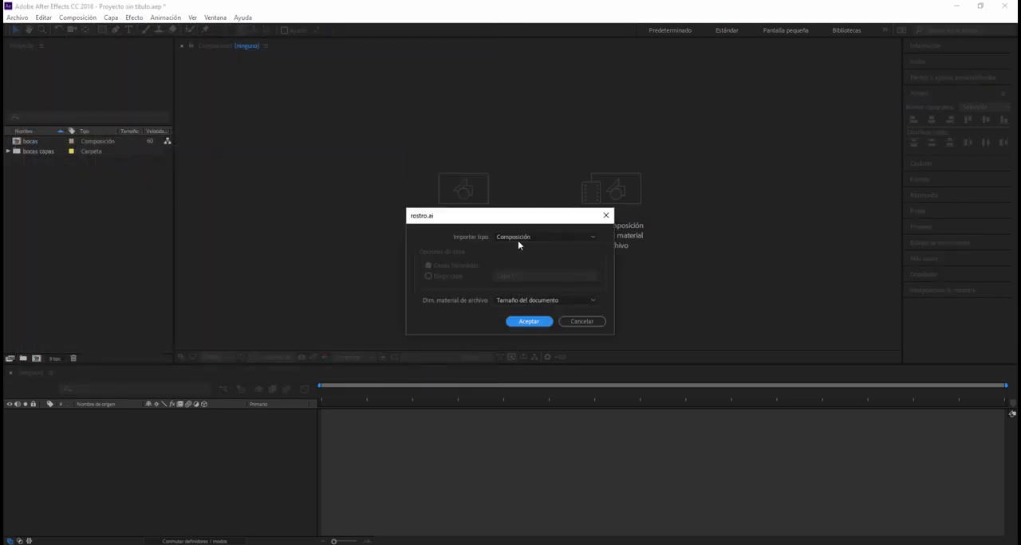
click(533, 302)
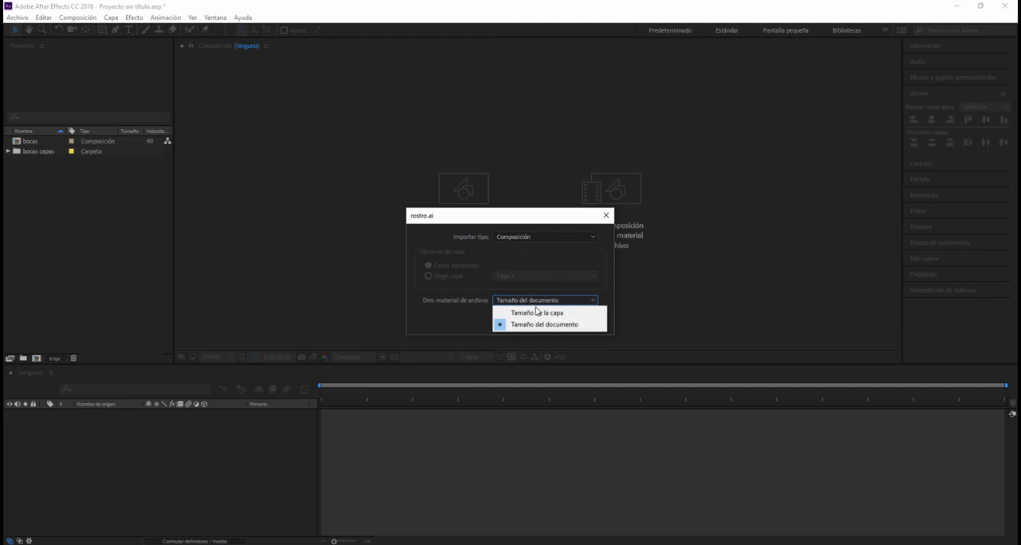
click(533, 301)
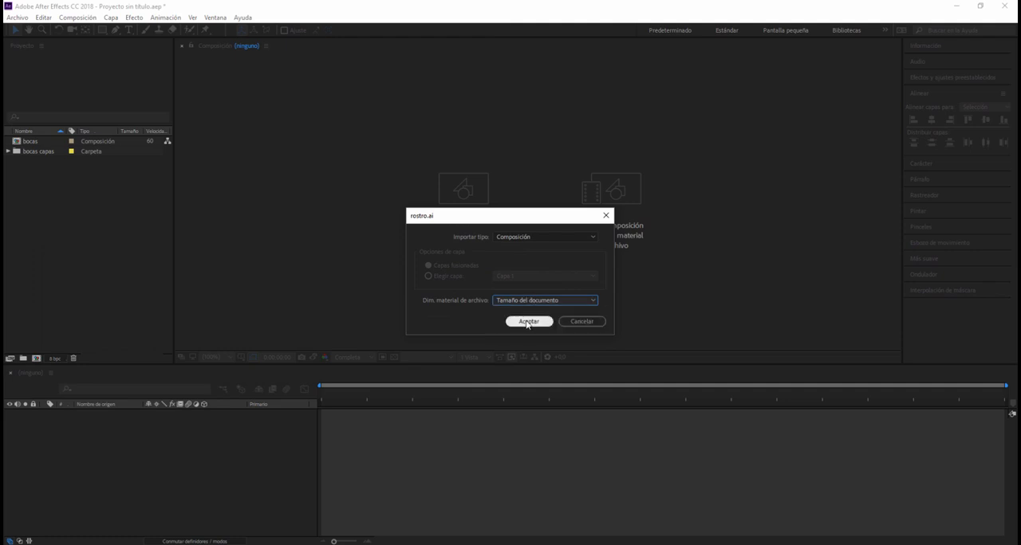
click(528, 323)
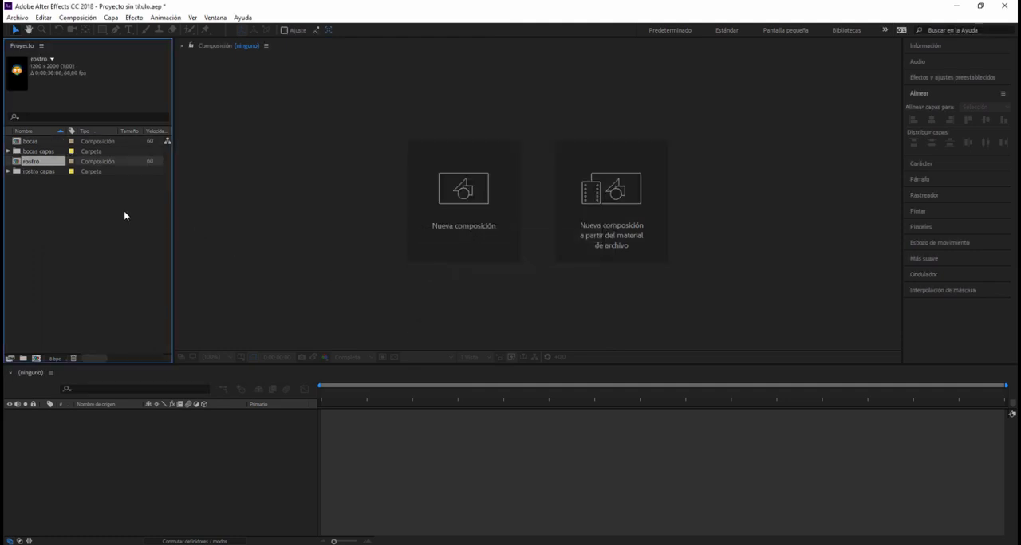
- Import the voice audio Voz01.mp3 from the clase 5 folder into the project
double_click(69, 216)
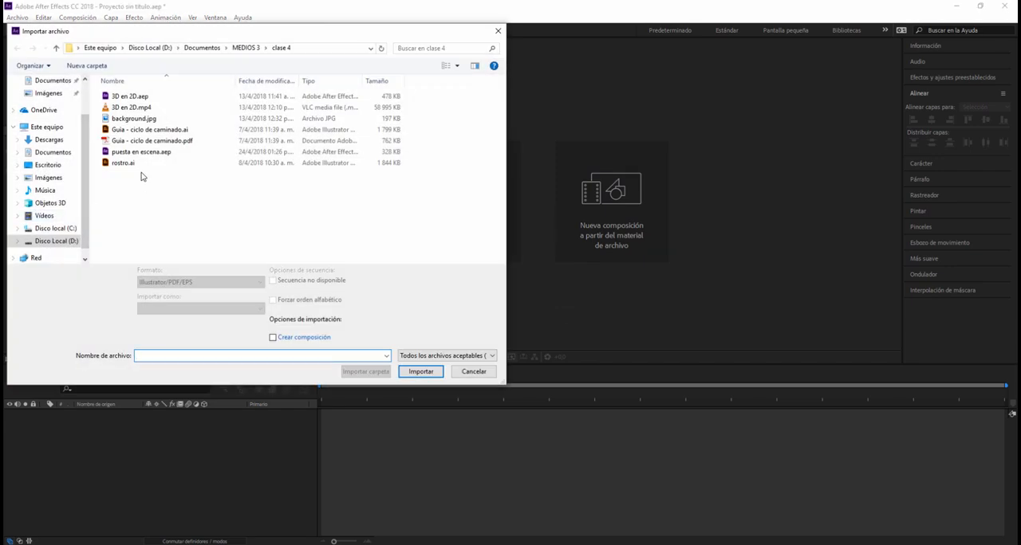
click(246, 48)
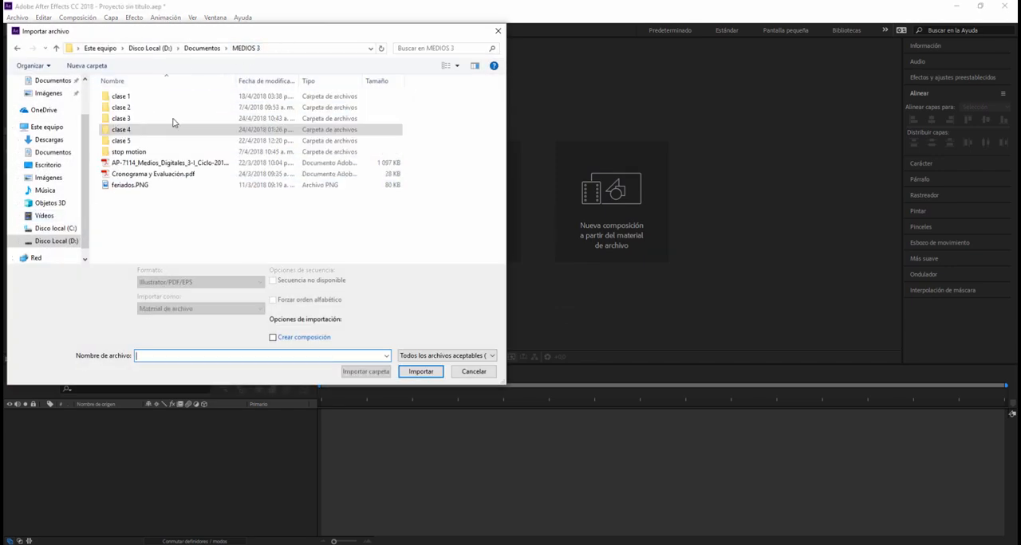
double_click(125, 141)
double_click(126, 174)
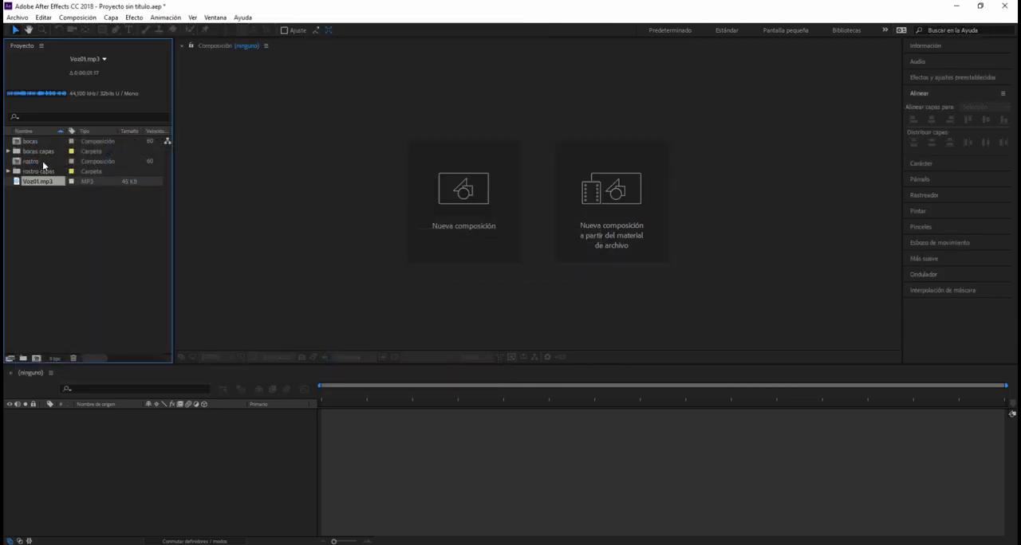
click(40, 227)
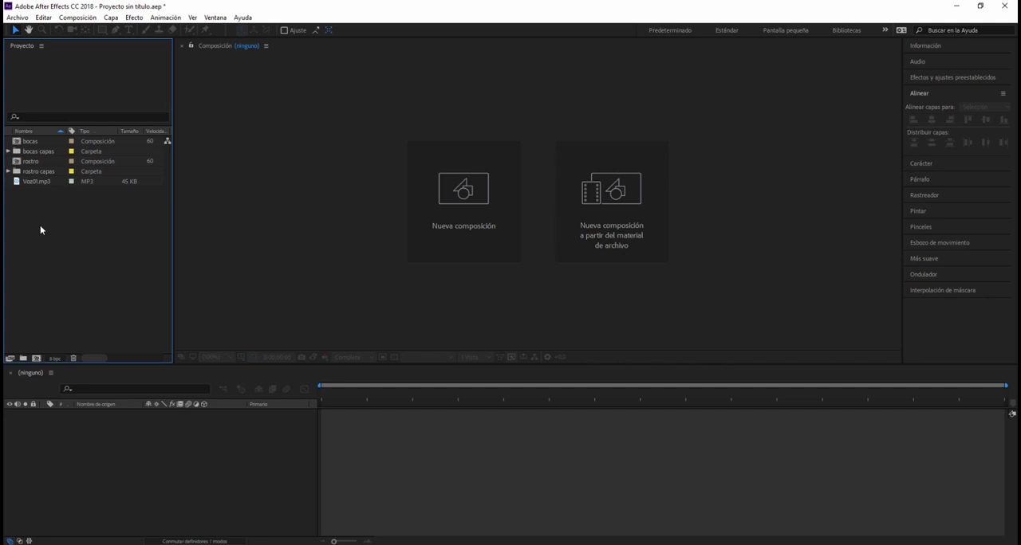
- Open the rostro composition and delete its lengua, Capa 1 and boca layers
double_click(31, 161)
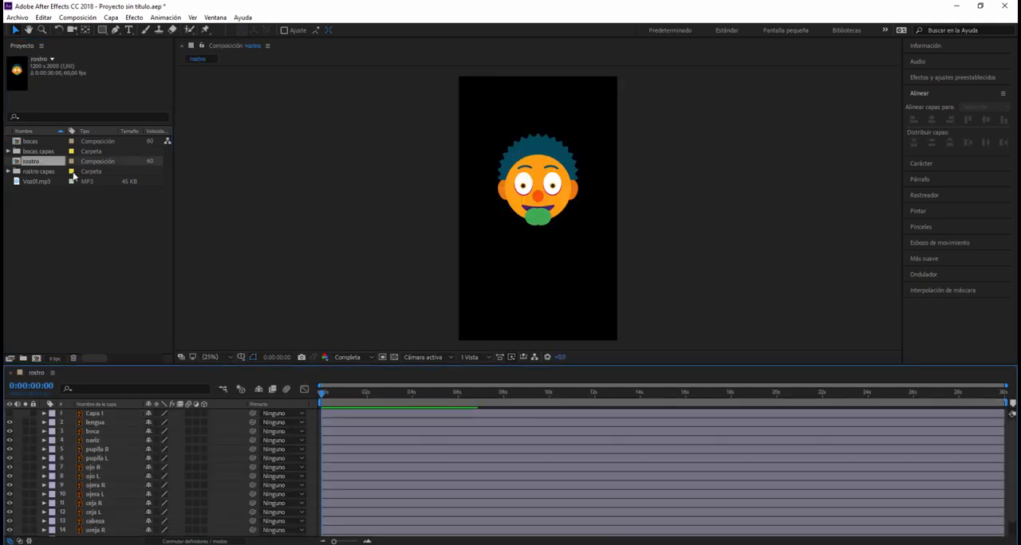
click(540, 222)
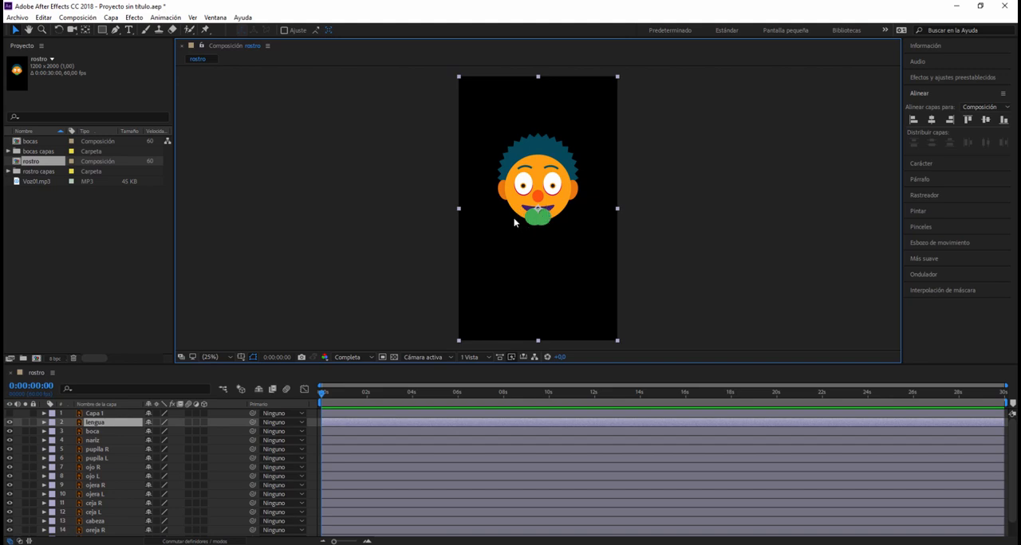
click(104, 424)
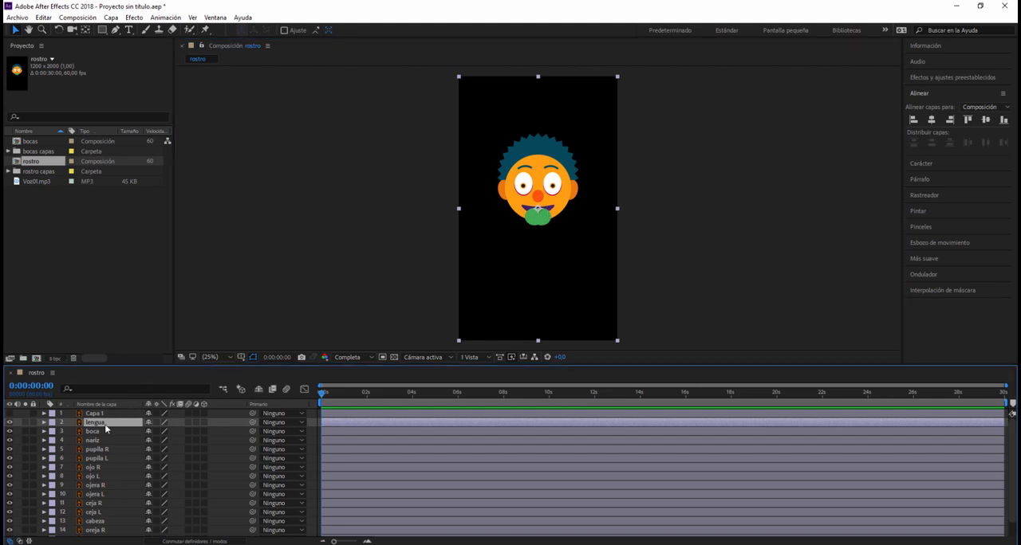
key(Delete)
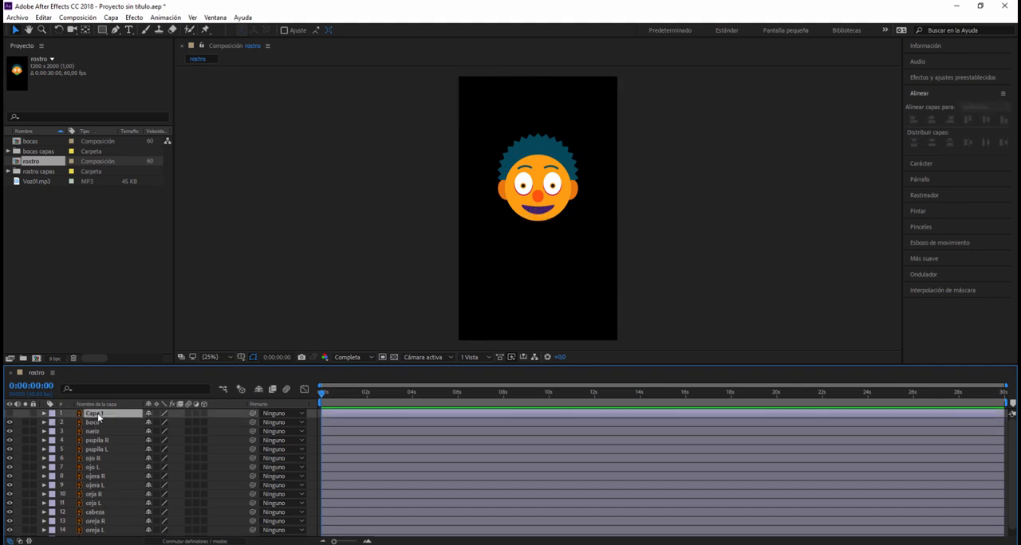
click(97, 415)
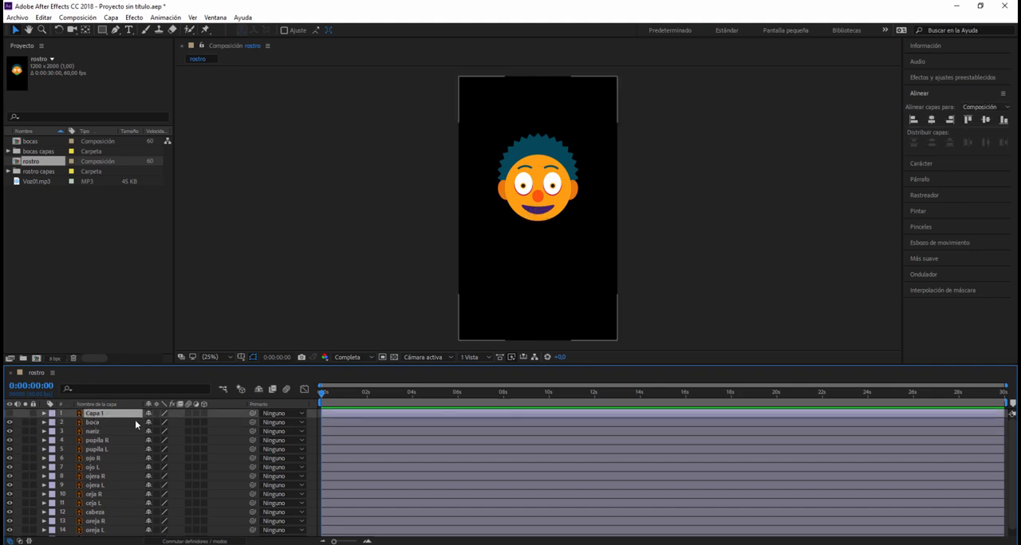
key(Delete)
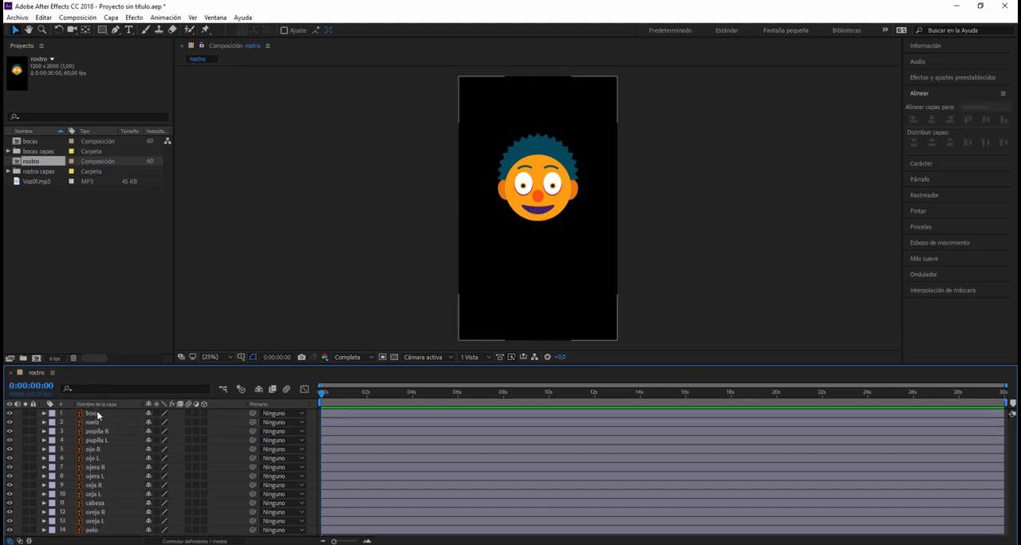
click(97, 414)
key(Delete)
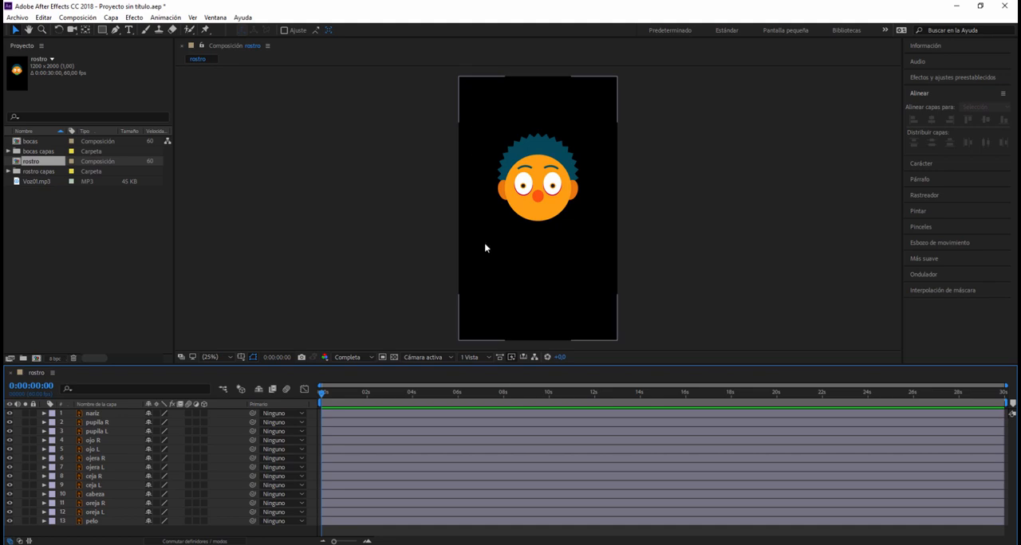
- Change the rostro composition settings to a white background and a height of 1200 px
click(77, 17)
click(98, 45)
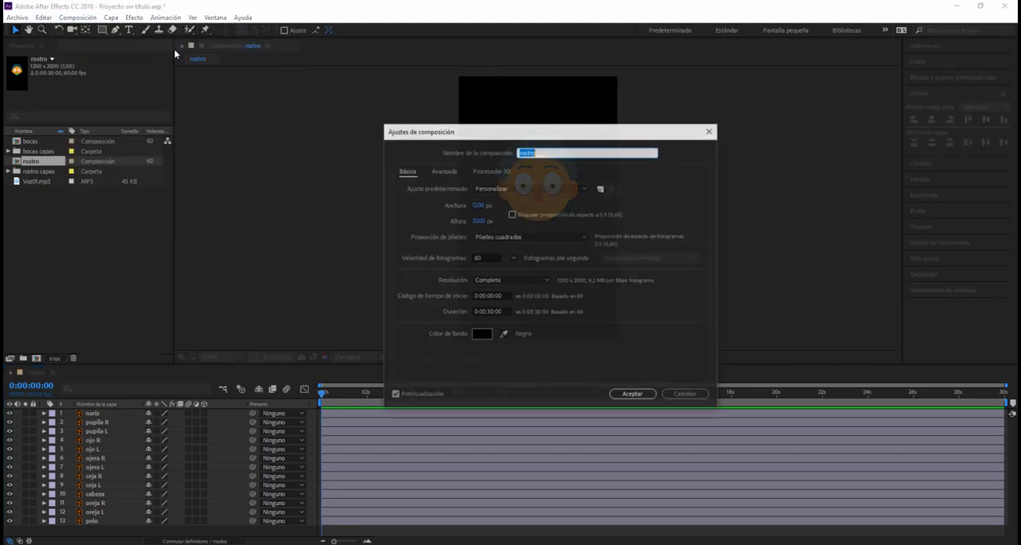
click(483, 335)
drag(487, 335, 382, 214)
click(612, 216)
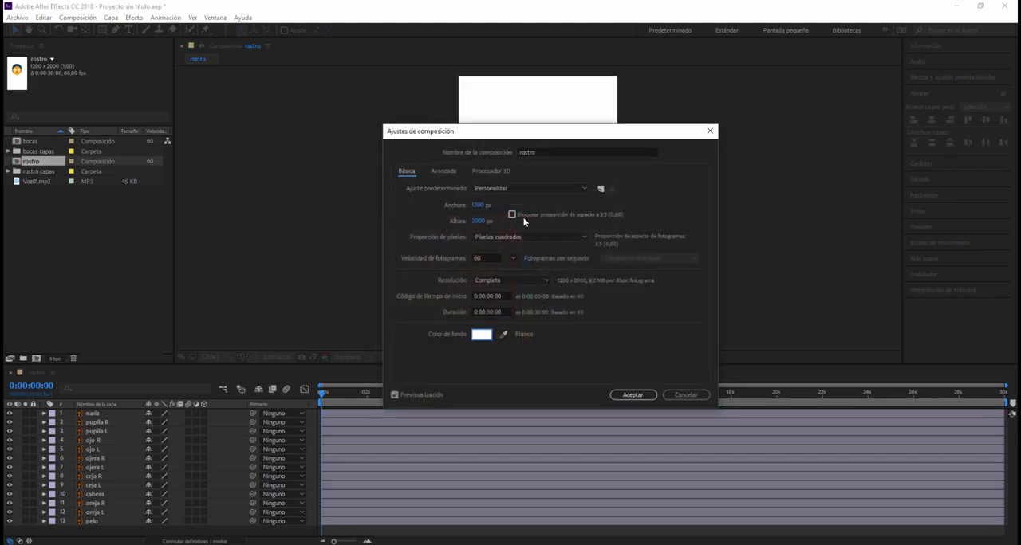
click(482, 223)
text(1200)
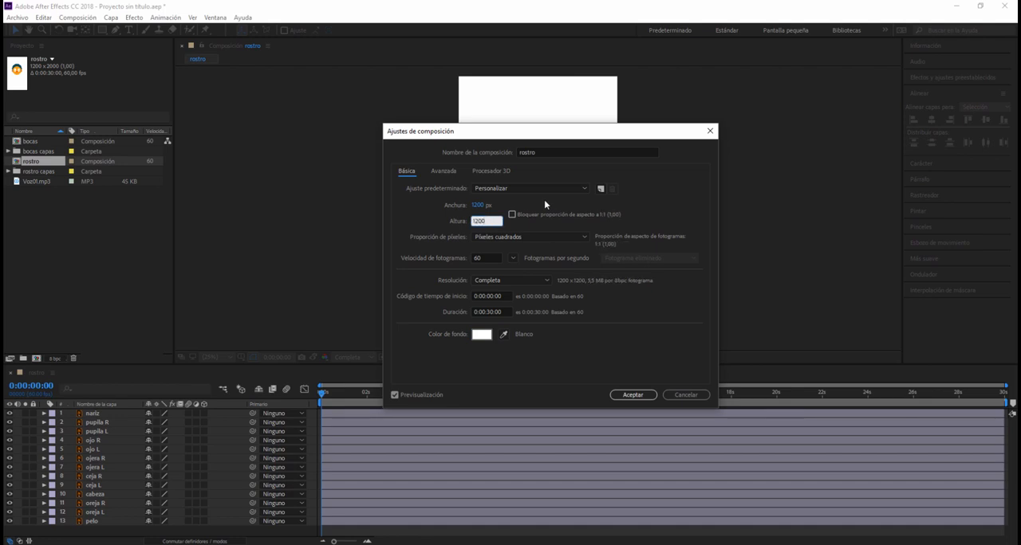
key(Return)
- Parent the nariz layer to cabeza, pupila R to ojo R and pupila L to ojo L
click(573, 199)
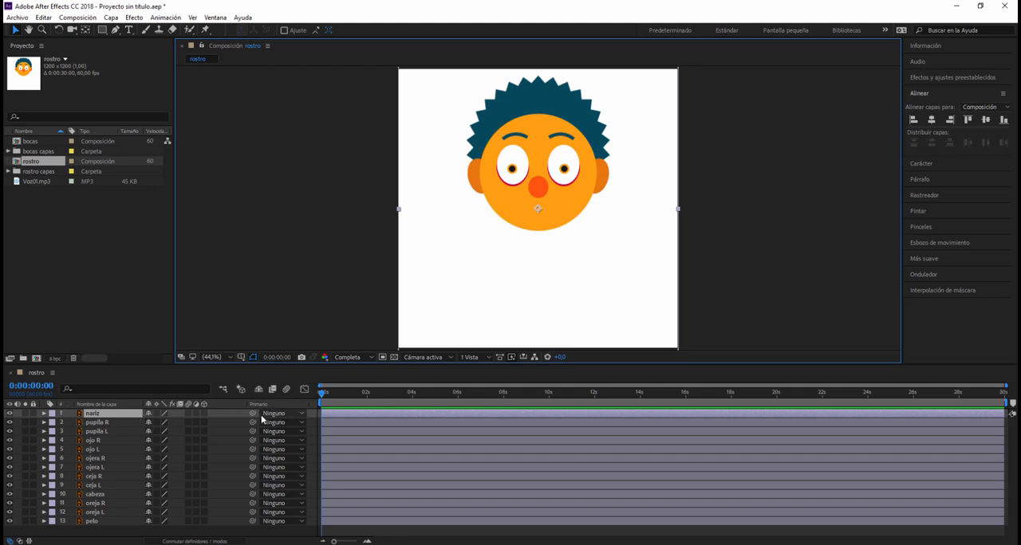
drag(252, 413, 124, 496)
click(129, 422)
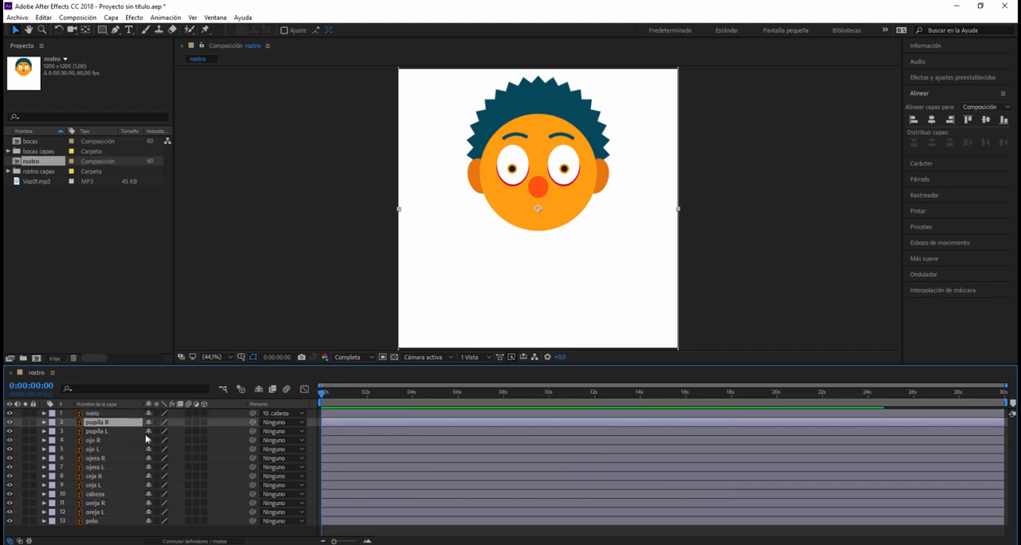
shift+click(134, 432)
mouse_move(252, 422)
mouse_down()
mouse_move(141, 449)
mouse_move(112, 443)
mouse_move(253, 423)
mouse_up()
click(126, 414)
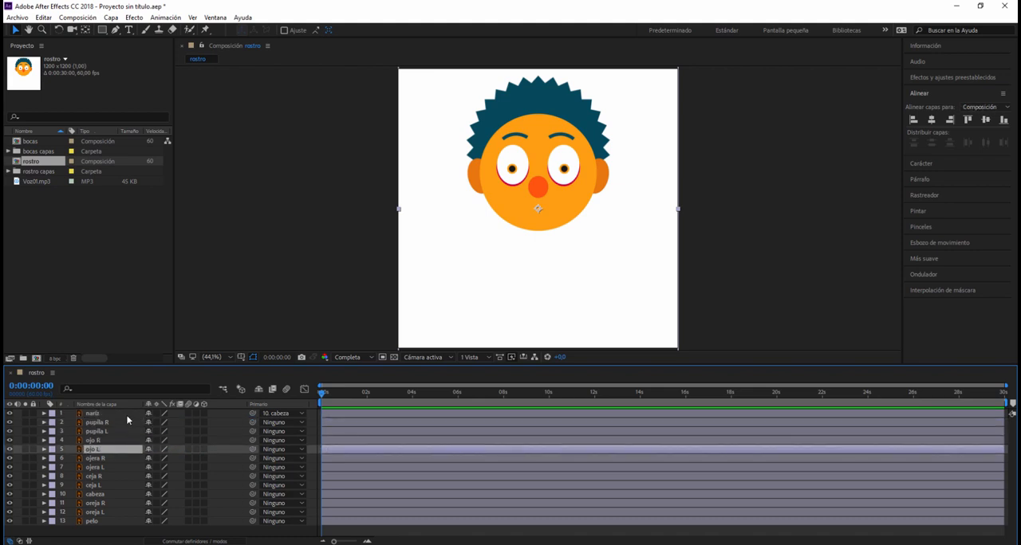
click(126, 423)
drag(252, 422, 128, 441)
click(122, 431)
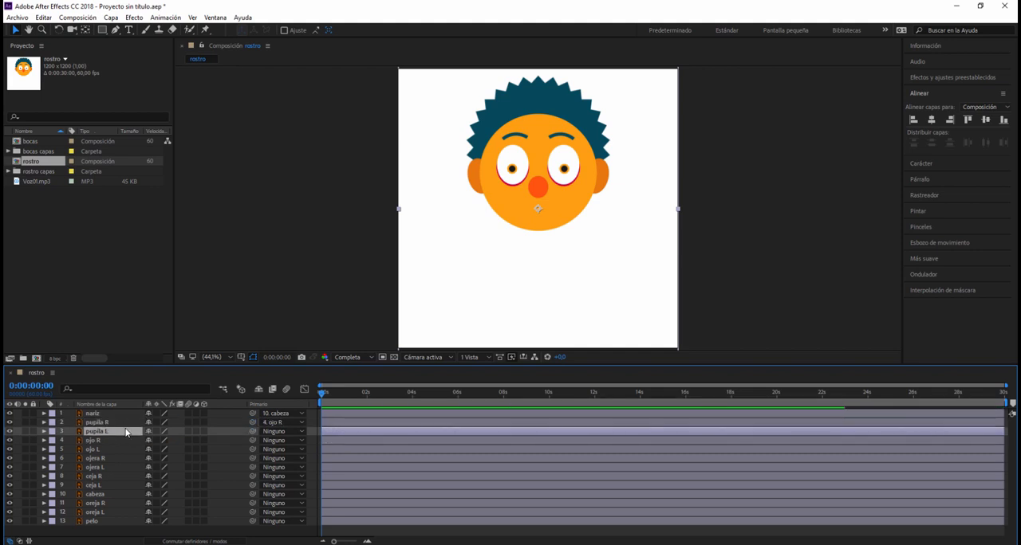
drag(254, 433, 127, 451)
- Parent ojo R to ojera R, ojo L to ojera L, and the ojera, ceja, oreja and pelo layers to cabeza
click(127, 440)
drag(253, 441, 122, 460)
click(120, 450)
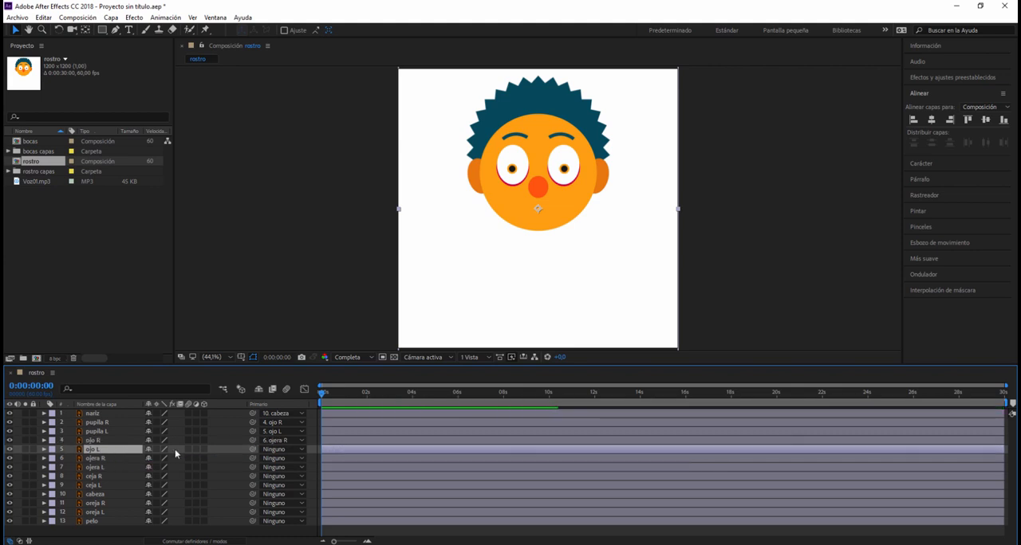
drag(252, 450, 126, 468)
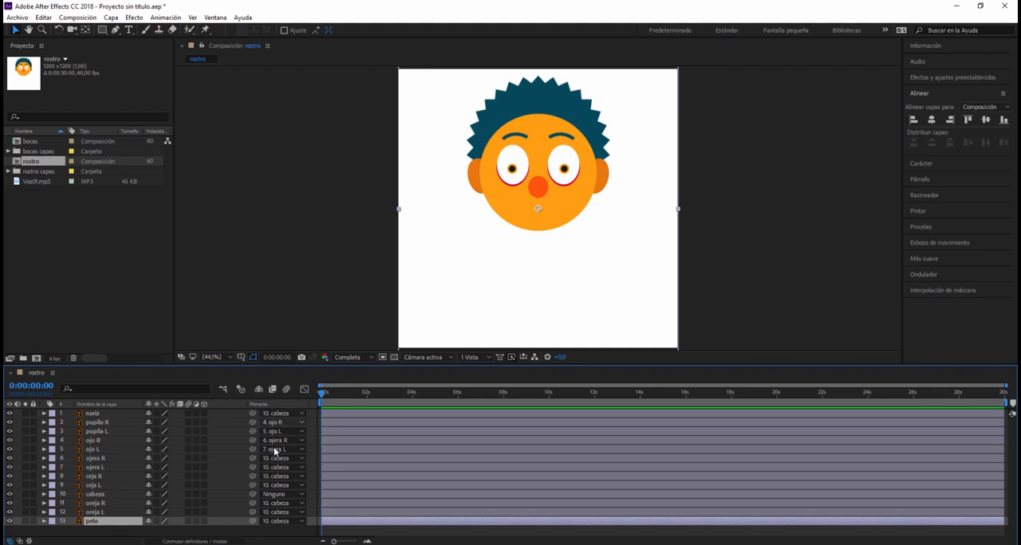
click(499, 260)
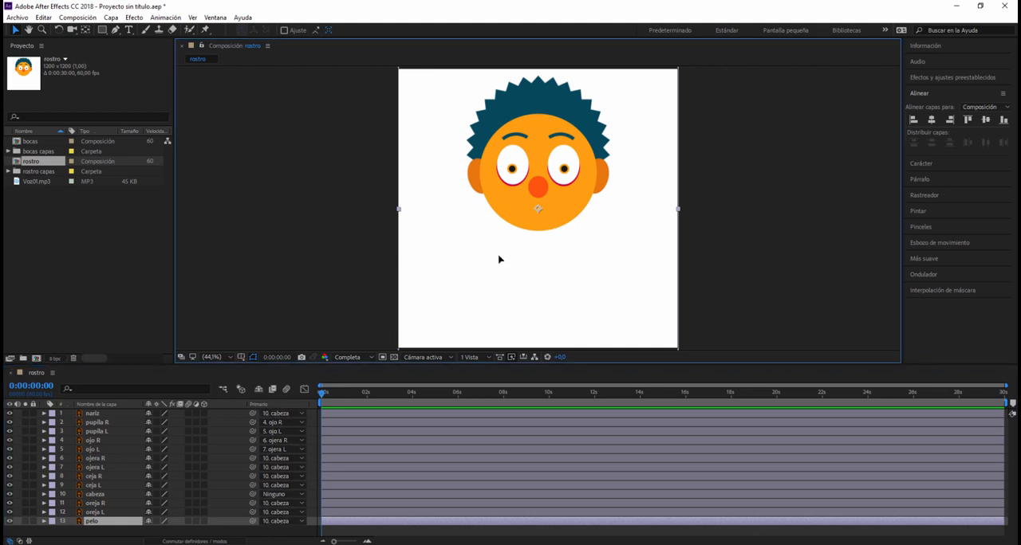
click(328, 278)
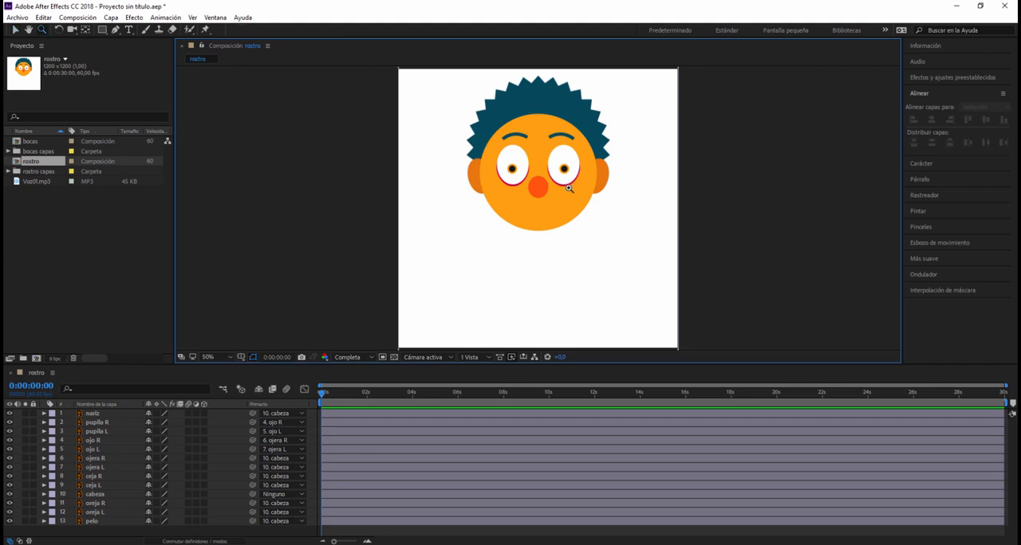
- Move the anchor points of ceja R and ceja L to the outer end of each eyebrow with the Pan Behind tool
click(559, 194)
click(522, 221)
drag(554, 198, 545, 251)
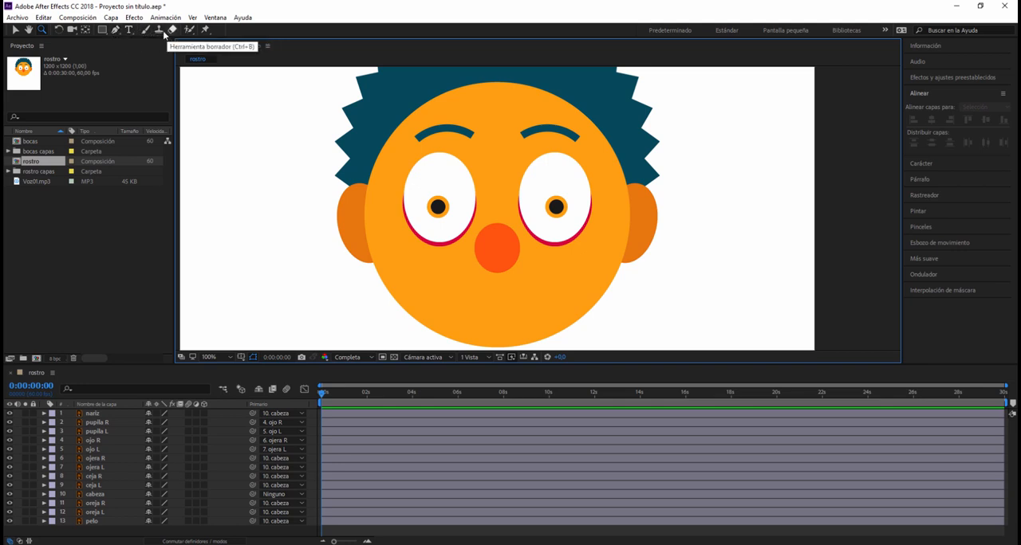
click(85, 30)
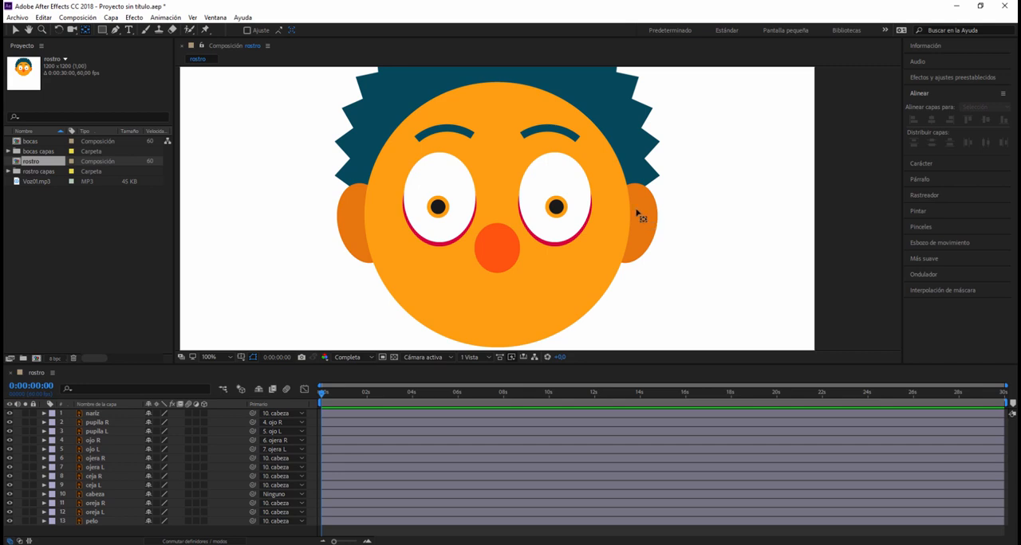
click(571, 136)
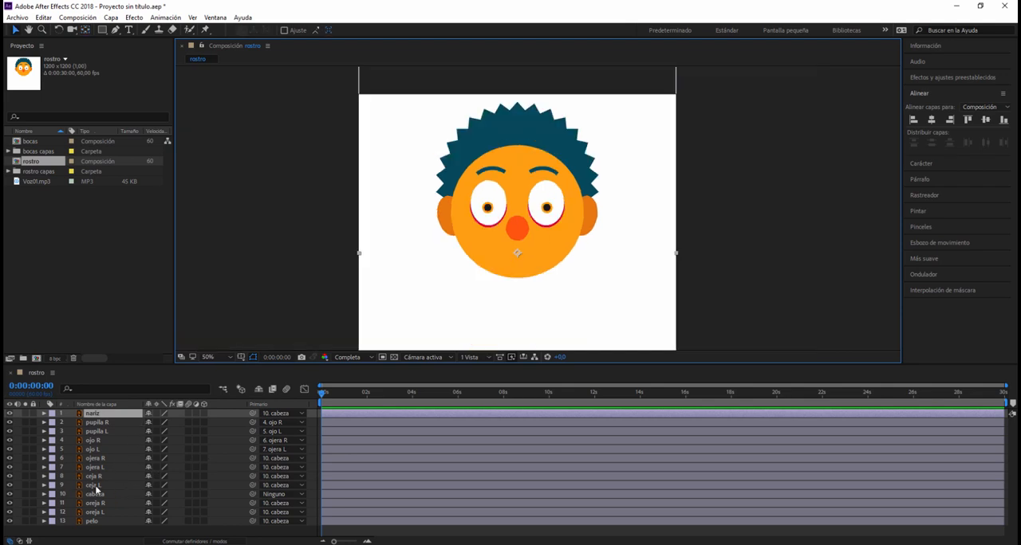
click(92, 477)
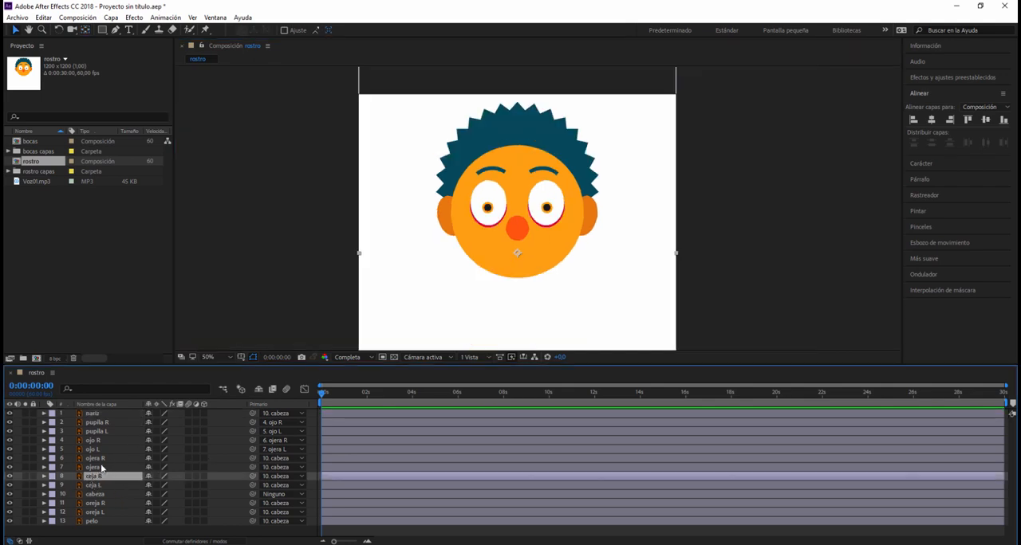
click(85, 30)
drag(518, 254, 556, 172)
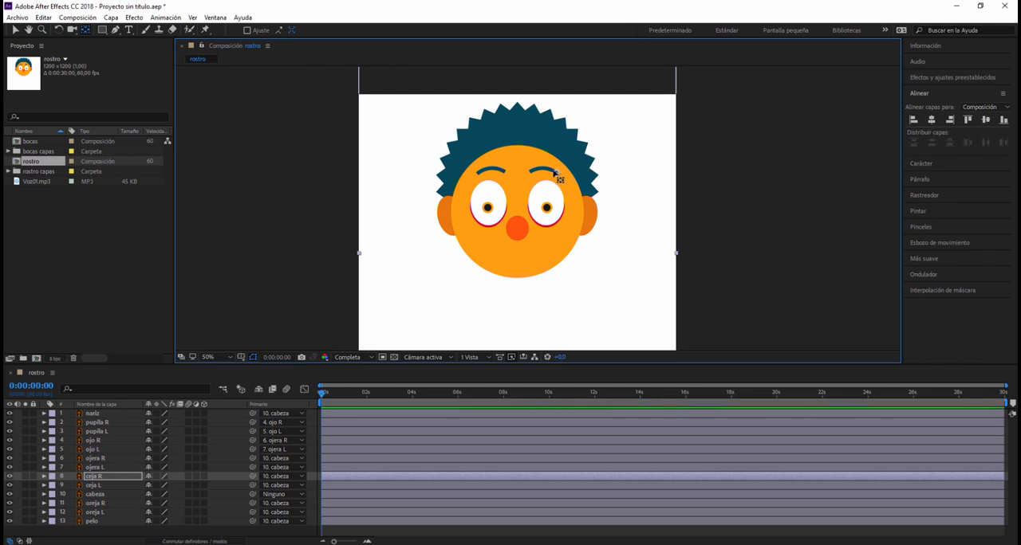
click(90, 485)
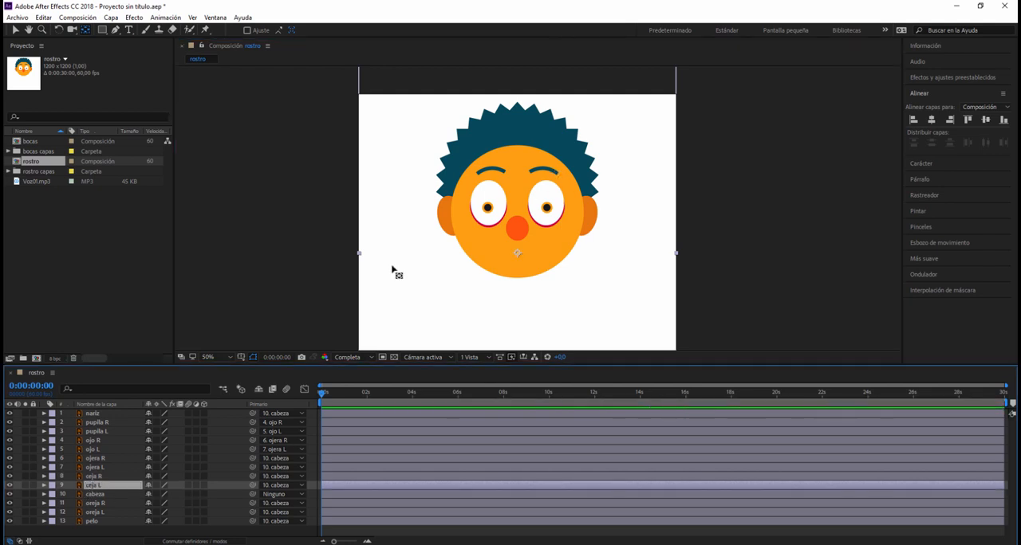
drag(516, 254, 478, 171)
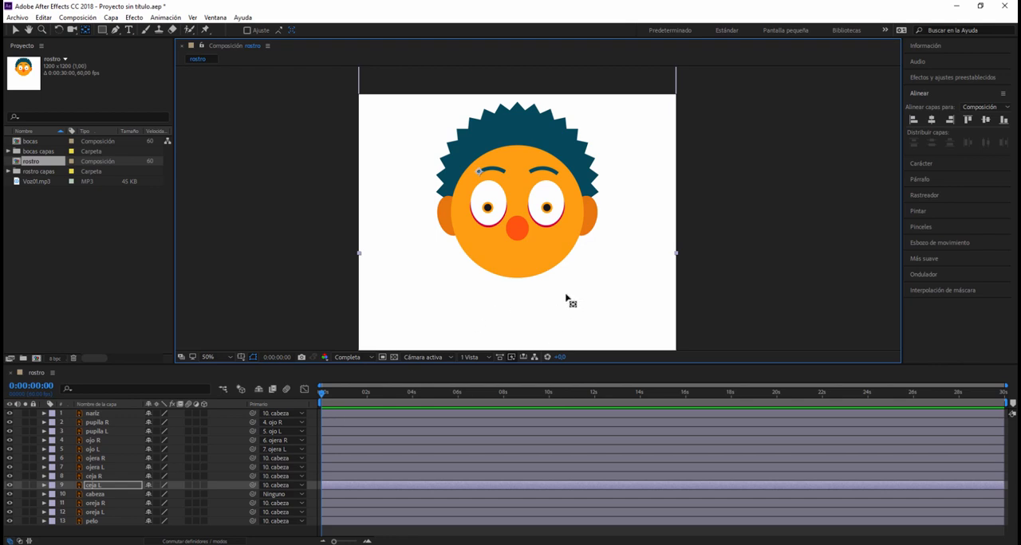
- Move the cabeza layer straight down so the whole head sits closer to the centre of the composition
click(97, 522)
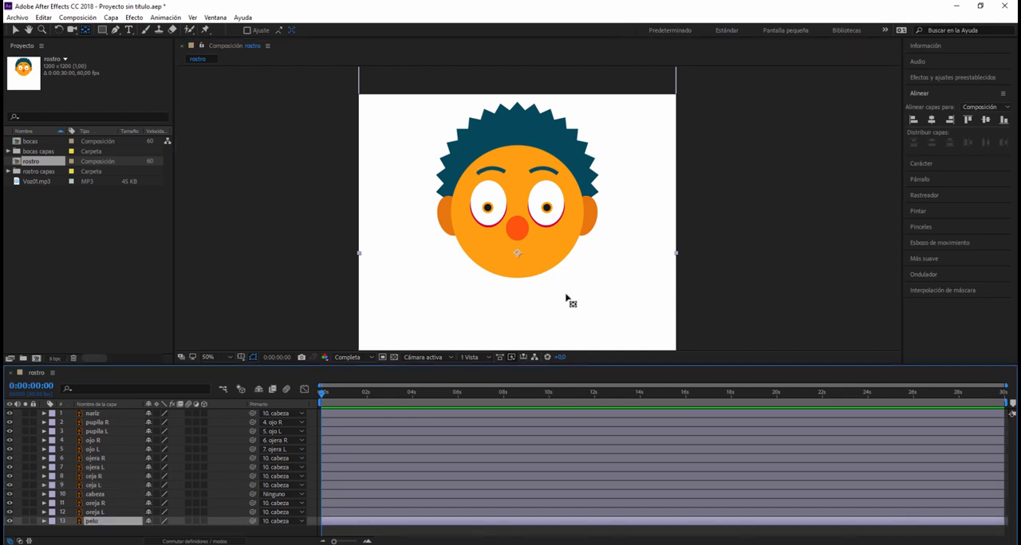
click(652, 284)
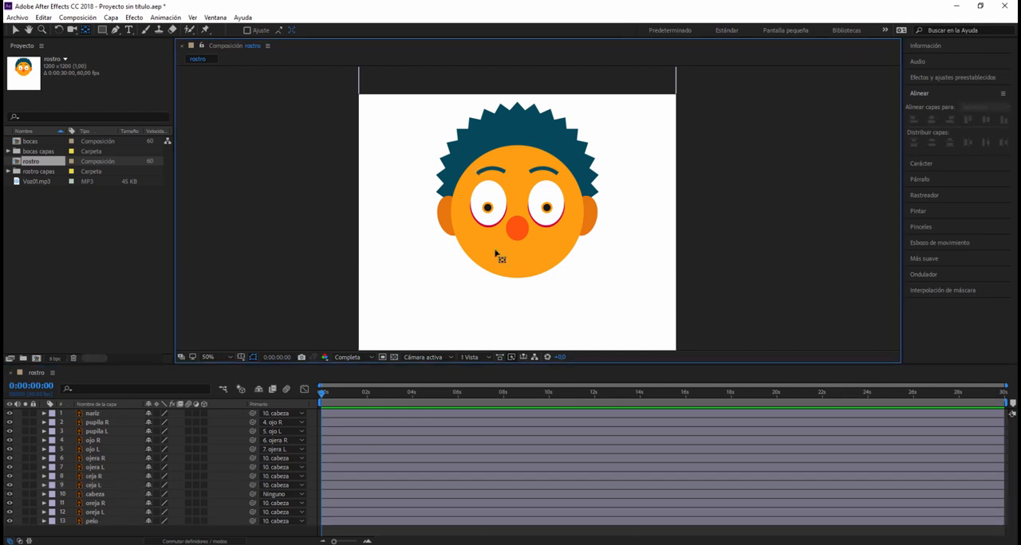
click(79, 495)
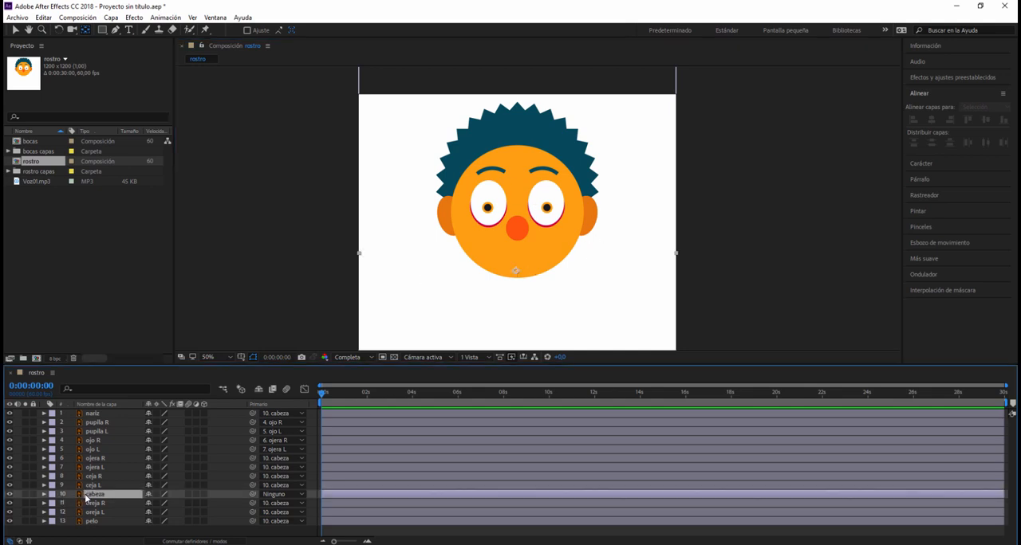
key(shift+Down)
key(shift+Down)
key(shift+Down)
key(shift+Down)
key(shift+Down)
key(shift+Down)
click(471, 304)
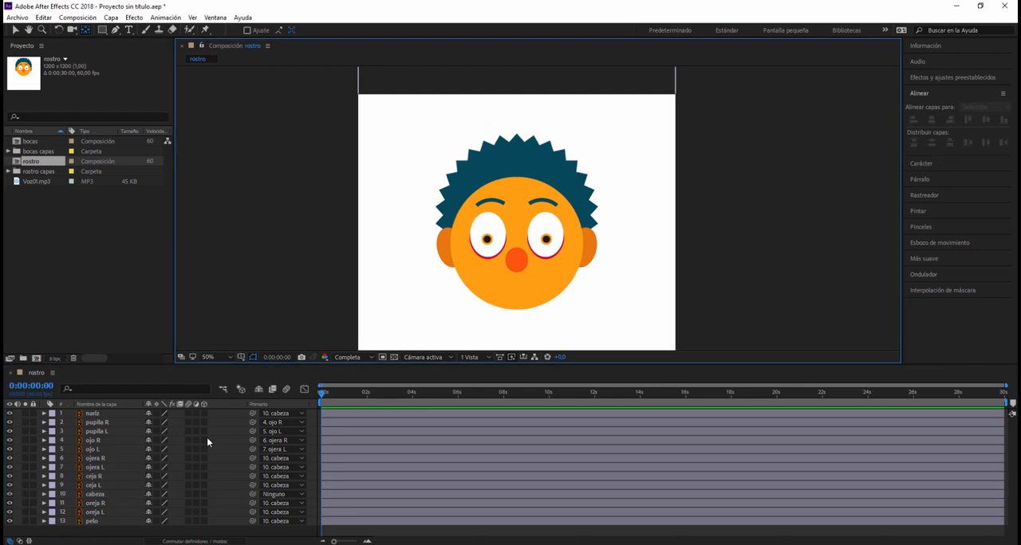
- Add Voz01.mp3 to the rostro composition as the lowest layer, starting at time zero
click(33, 183)
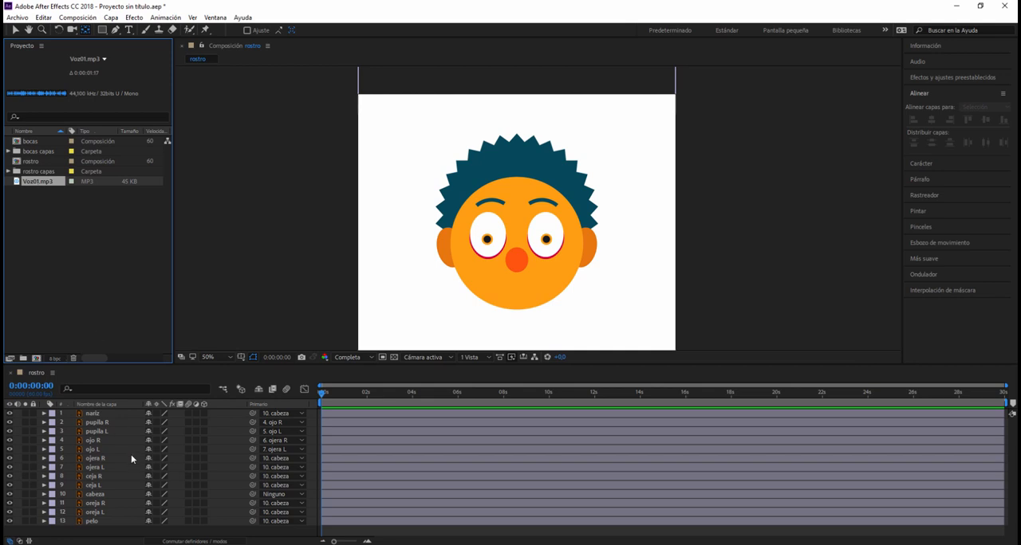
drag(34, 183, 56, 529)
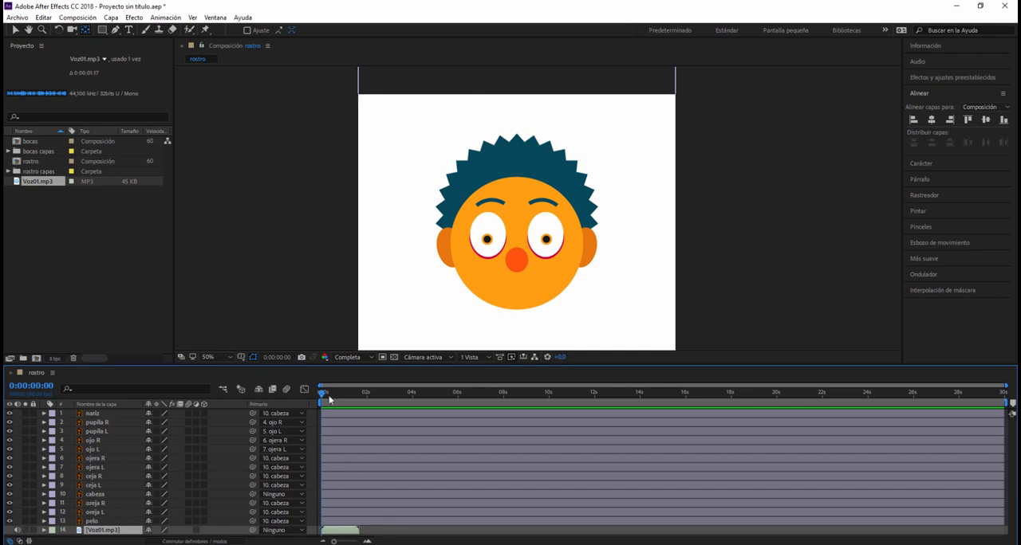
mouse_move(321, 394)
mouse_down()
mouse_move(364, 404)
mouse_move(322, 405)
mouse_up()
click(319, 397)
- Add the bocas composition as the uppermost layer of rostro and move the mouth down below the nose
click(32, 142)
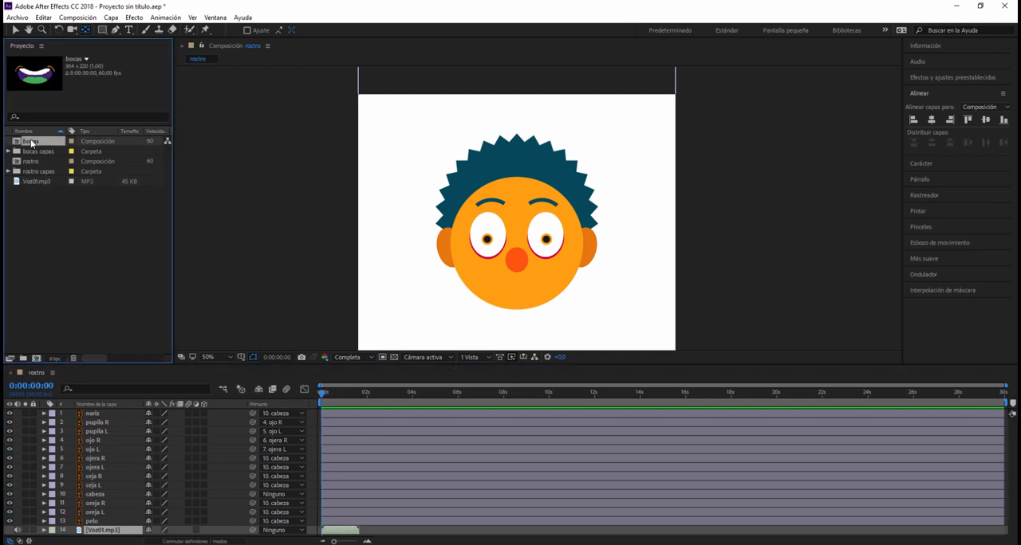
drag(30, 142, 100, 414)
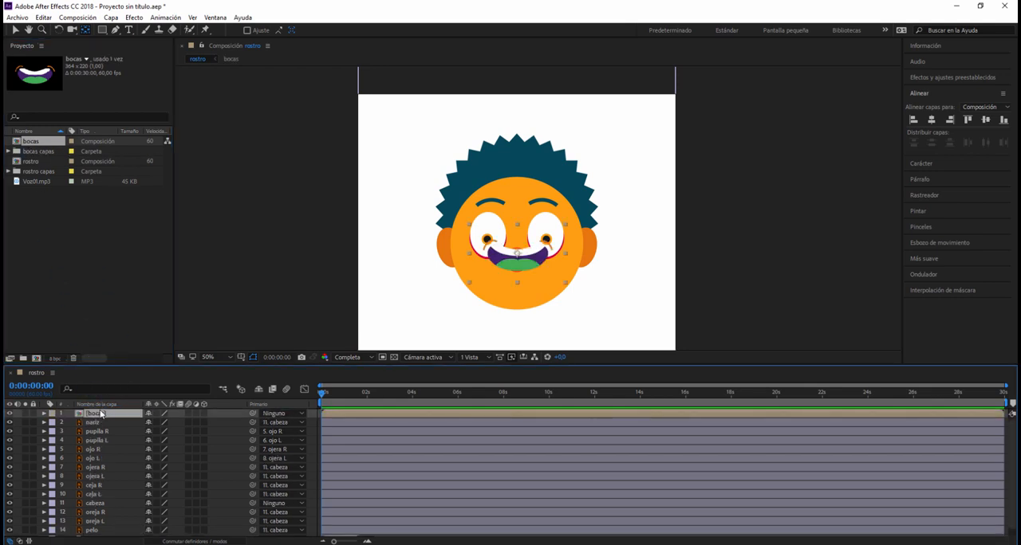
click(527, 265)
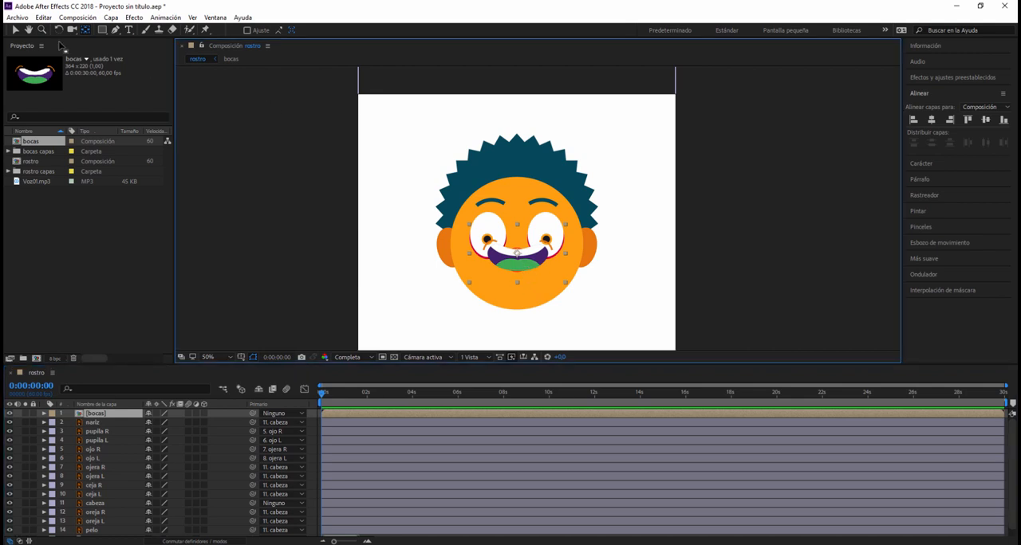
click(14, 30)
drag(519, 271, 516, 302)
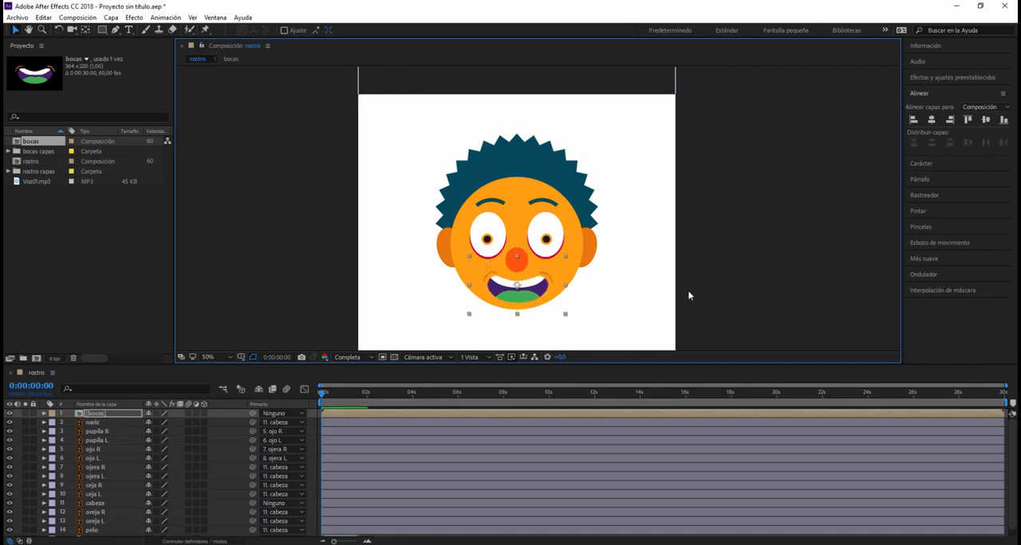
key(ctrl+Down)
click(706, 247)
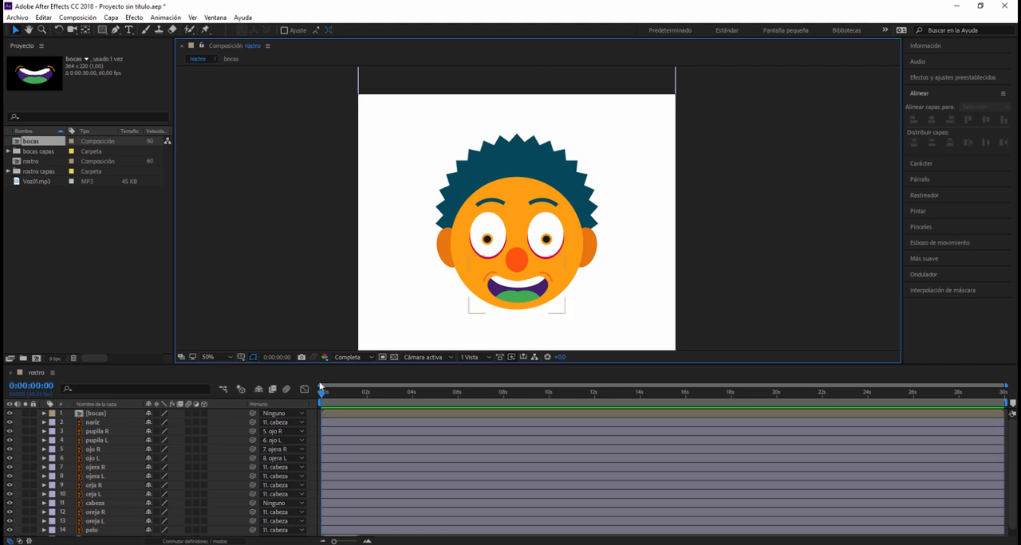
- Open the nested bocas composition and make all ten mouth layers visible
click(96, 415)
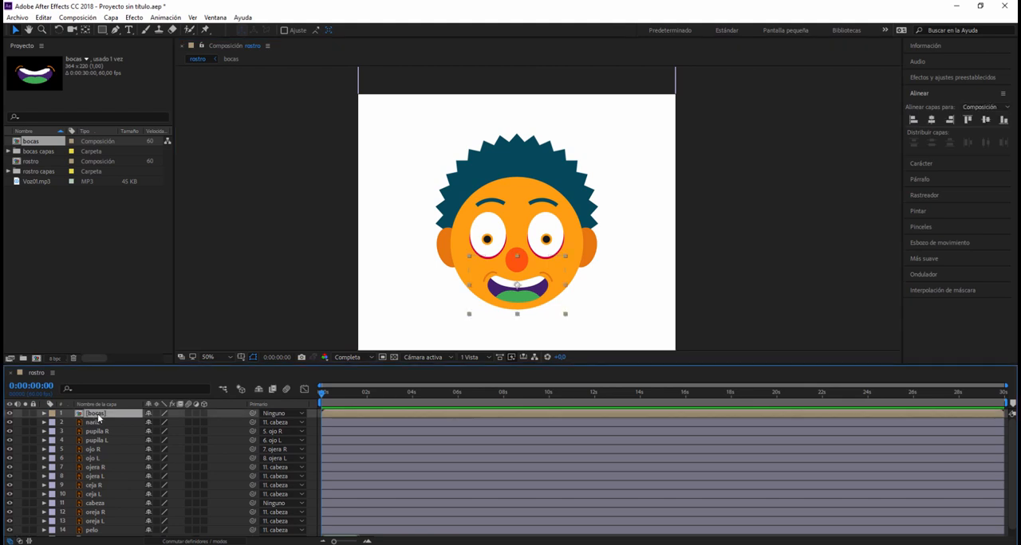
double_click(97, 414)
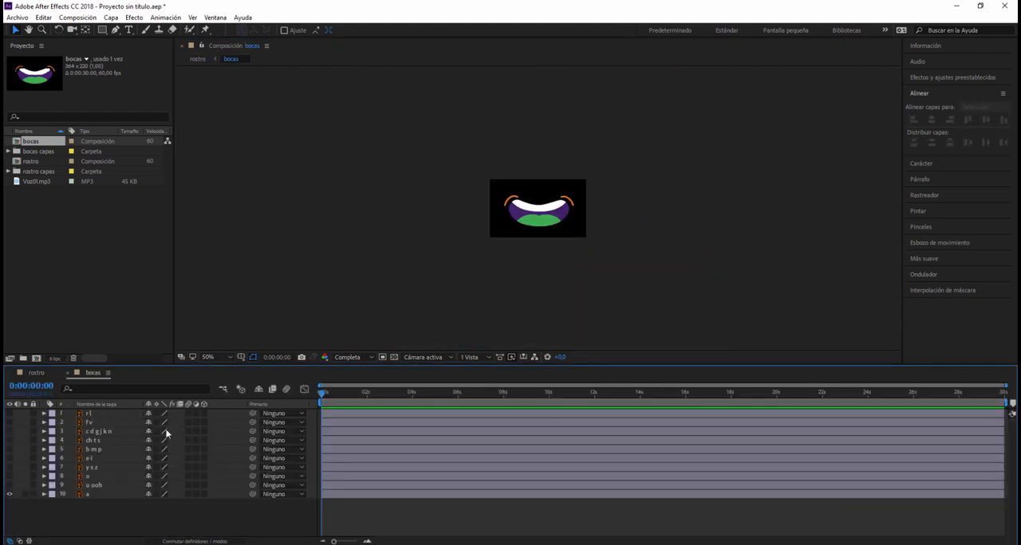
click(9, 487)
drag(10, 493, 10, 412)
- Set the duration of the bocas composition to 0:00:00:10 in its composition settings
click(77, 18)
click(75, 20)
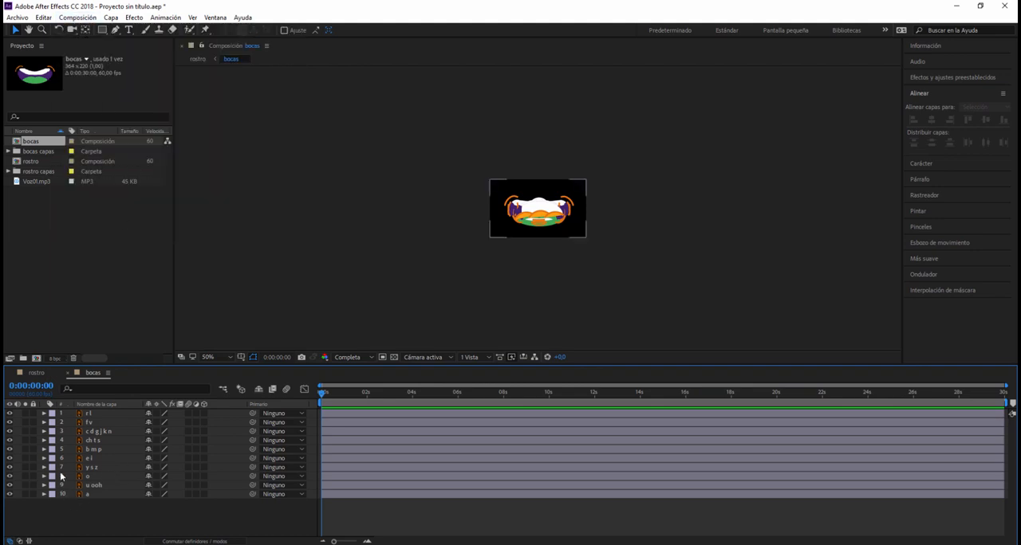
click(76, 18)
click(121, 46)
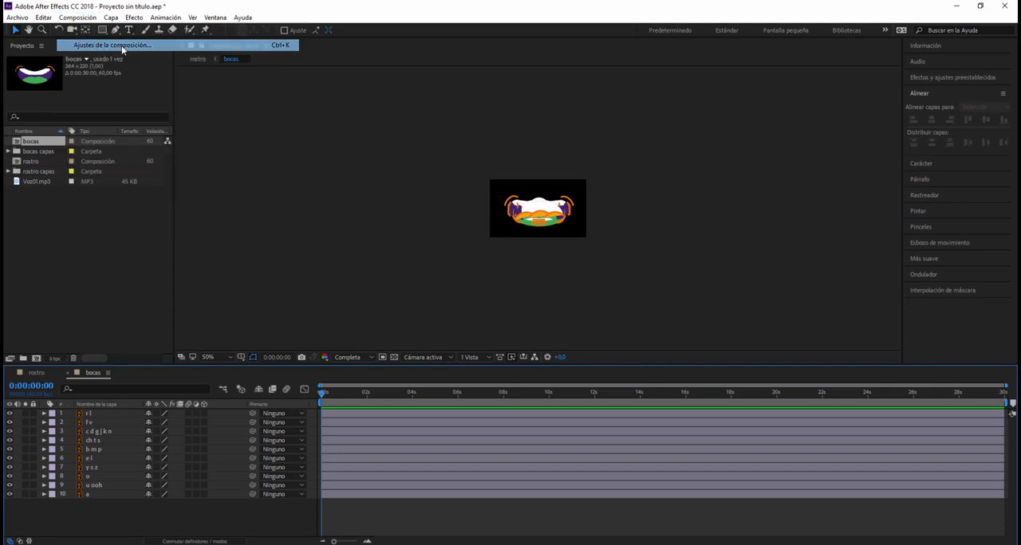
click(488, 312)
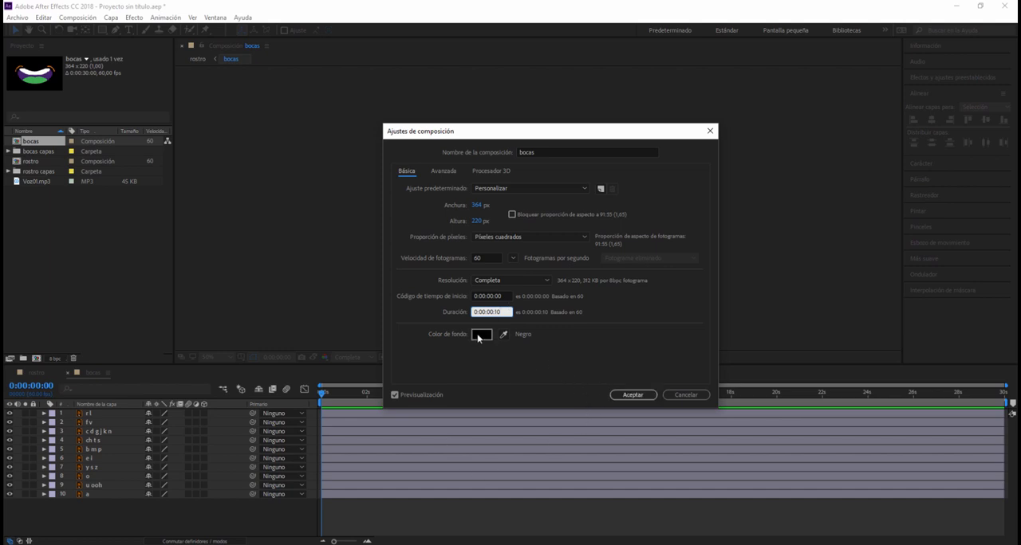
click(631, 396)
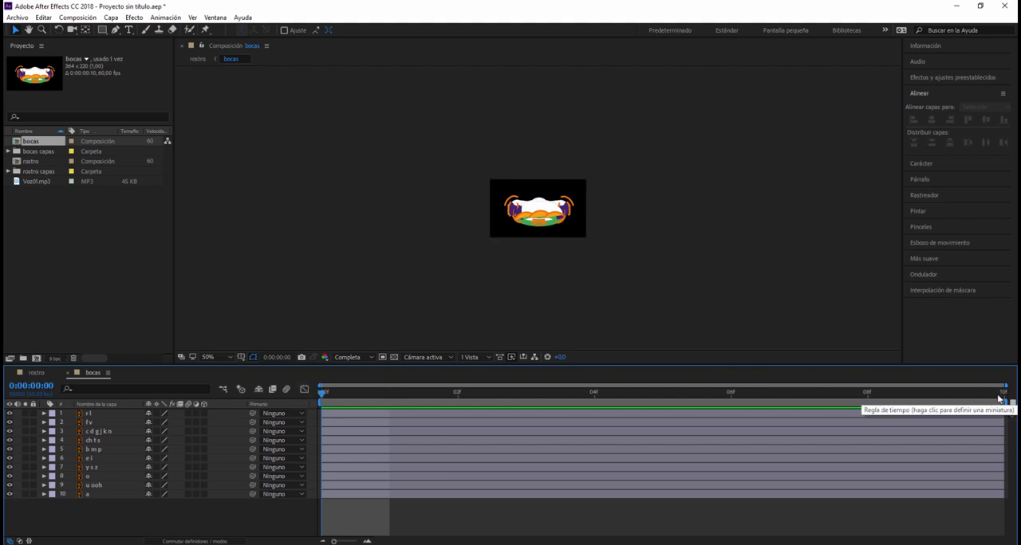
- Trim all ten mouth layers together so that each lasts only the first frame
click(89, 415)
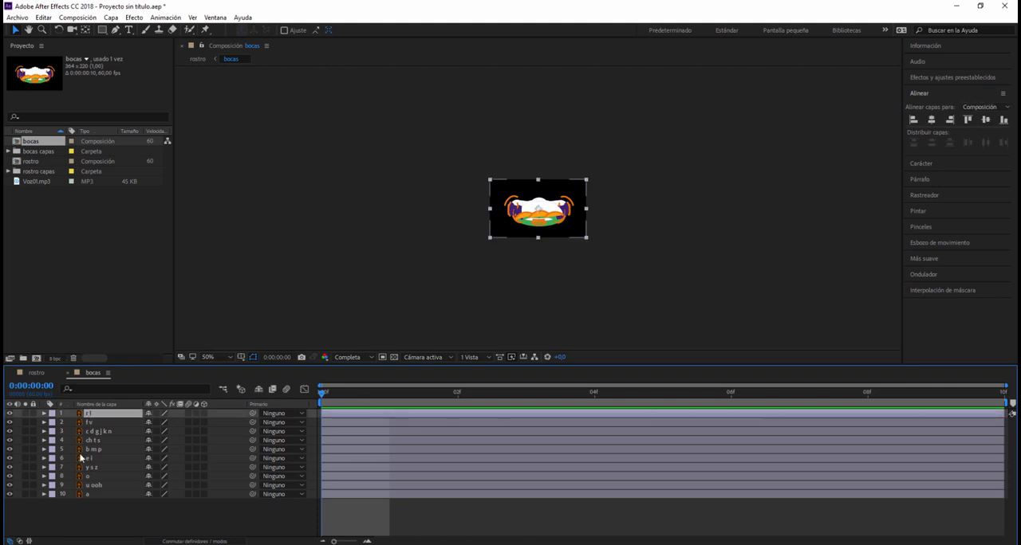
shift+click(84, 496)
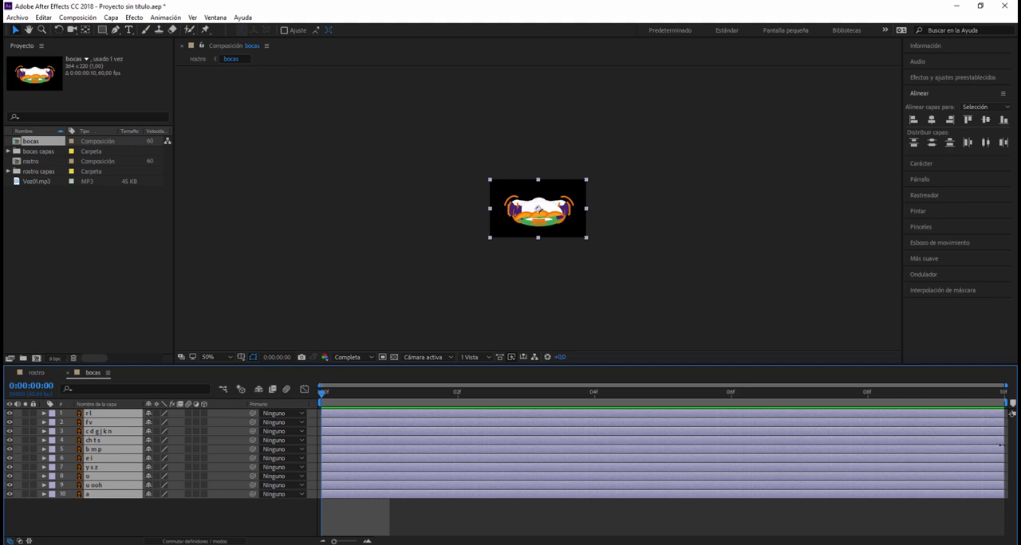
drag(1001, 448, 393, 458)
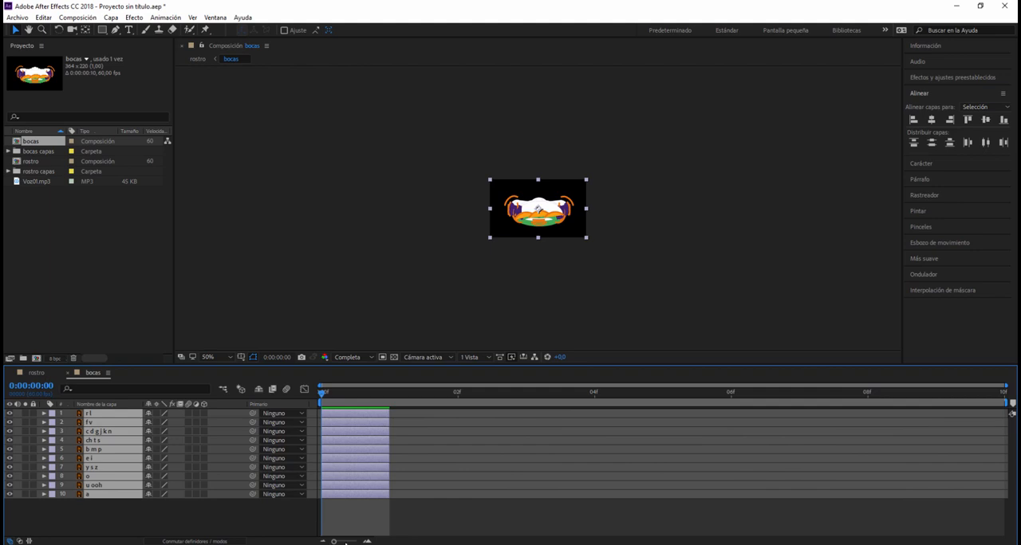
drag(345, 542, 356, 542)
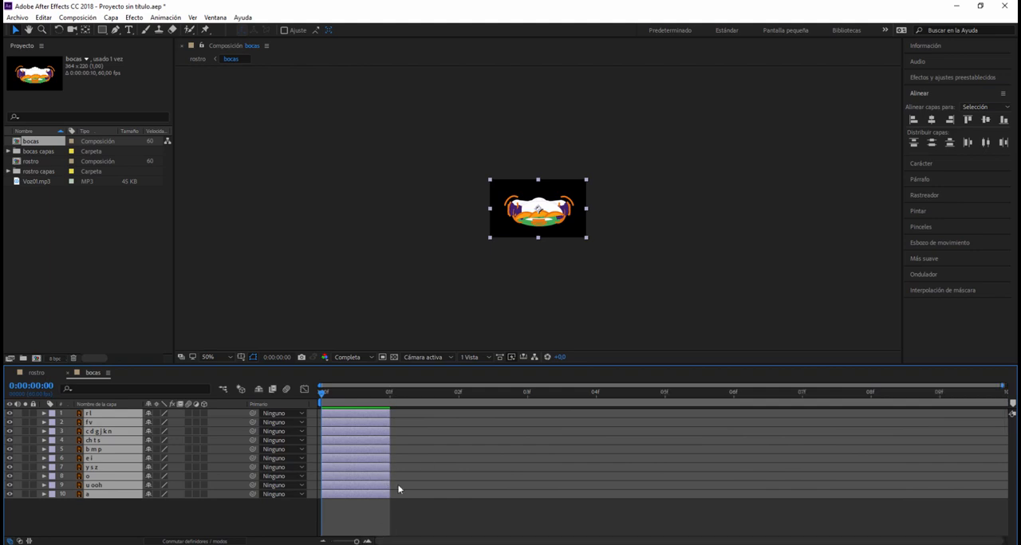
click(450, 505)
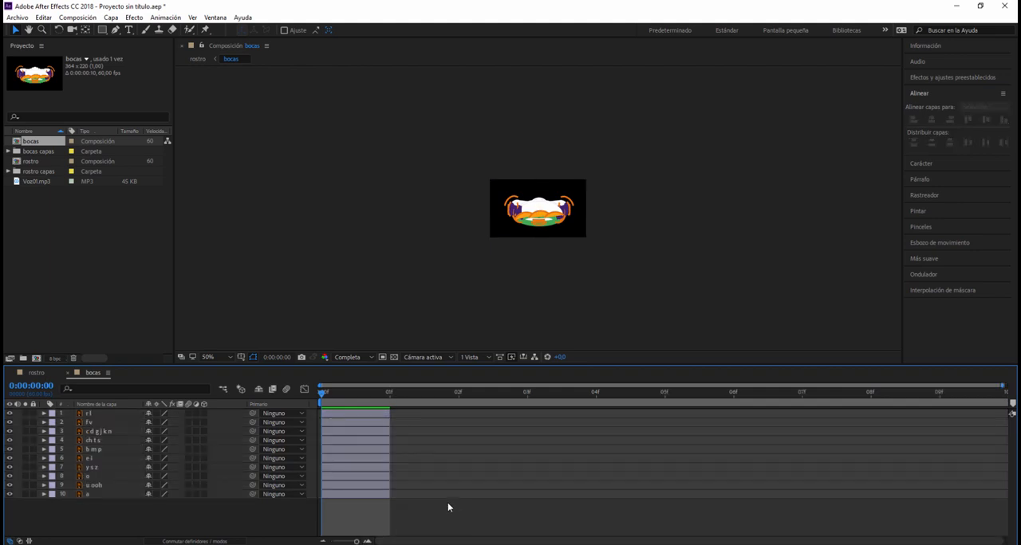
- Stagger the mouth layers one frame apart in stack order, from f v at frame 1 to a at frame 9
click(374, 415)
click(366, 421)
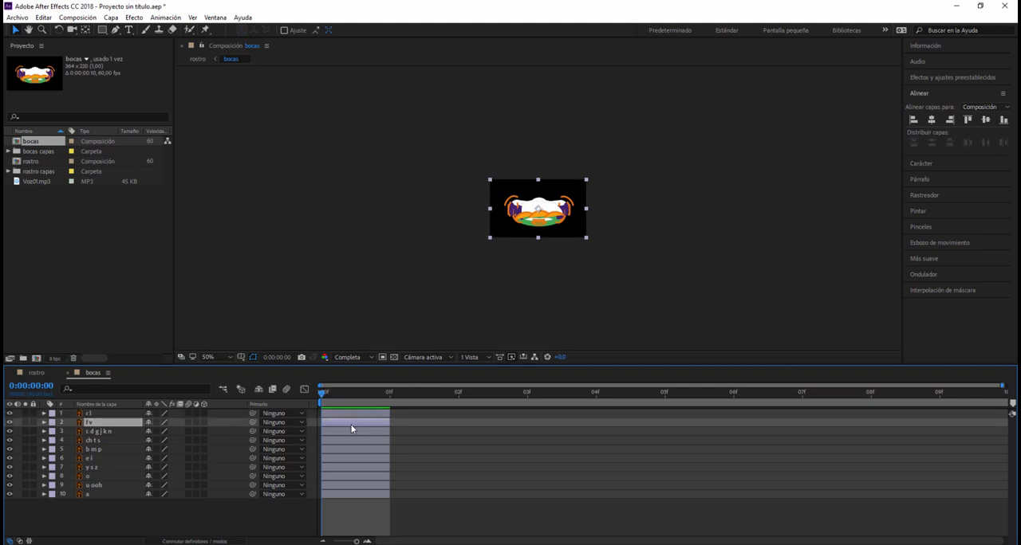
drag(351, 425, 411, 433)
drag(370, 430, 507, 431)
click(373, 443)
drag(374, 445, 579, 444)
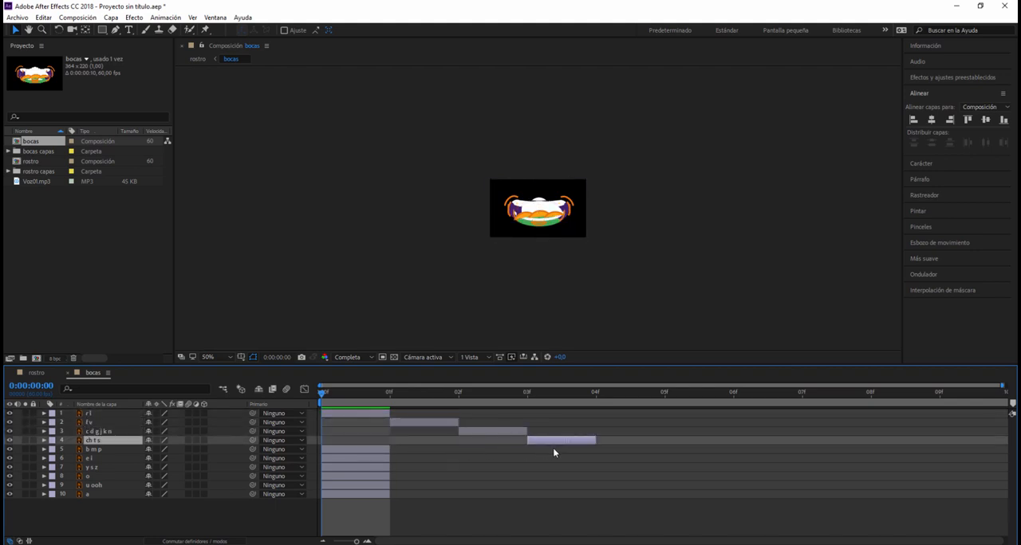
drag(386, 453, 743, 460)
drag(353, 469, 765, 469)
drag(353, 479, 491, 477)
drag(670, 483, 832, 479)
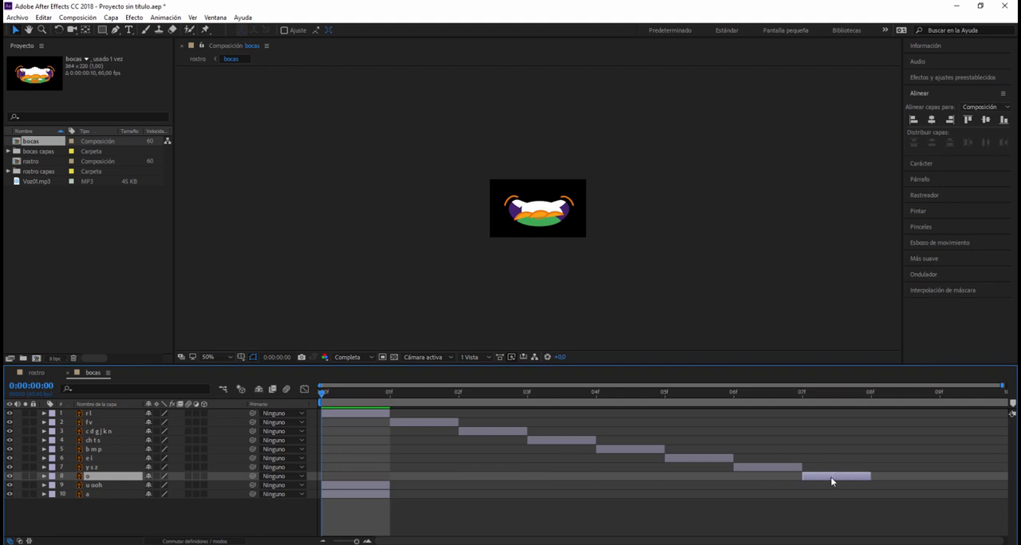
click(349, 485)
drag(349, 486, 937, 492)
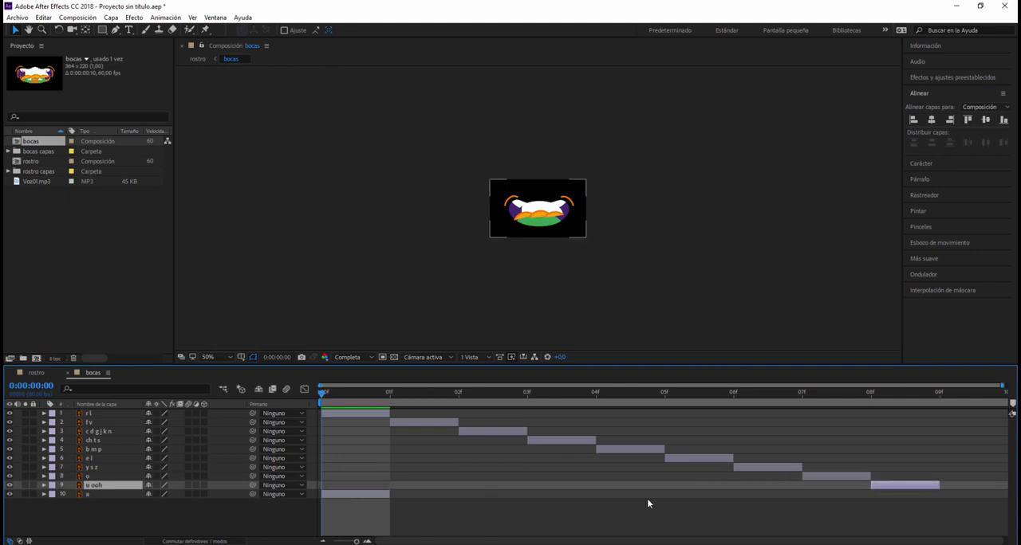
drag(339, 494, 940, 484)
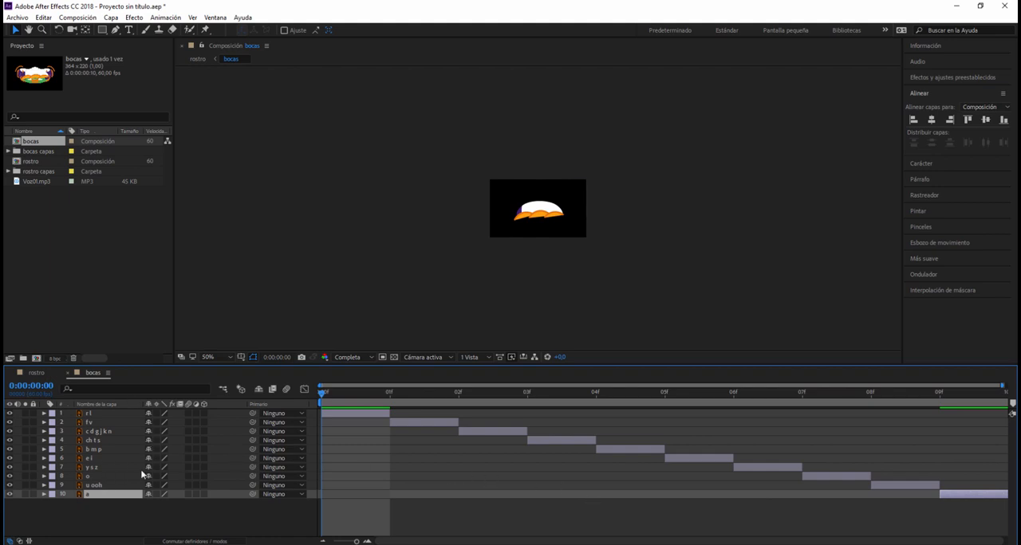
- Return to the rostro composition, preview the animation and bring the playhead back to the start
double_click(31, 162)
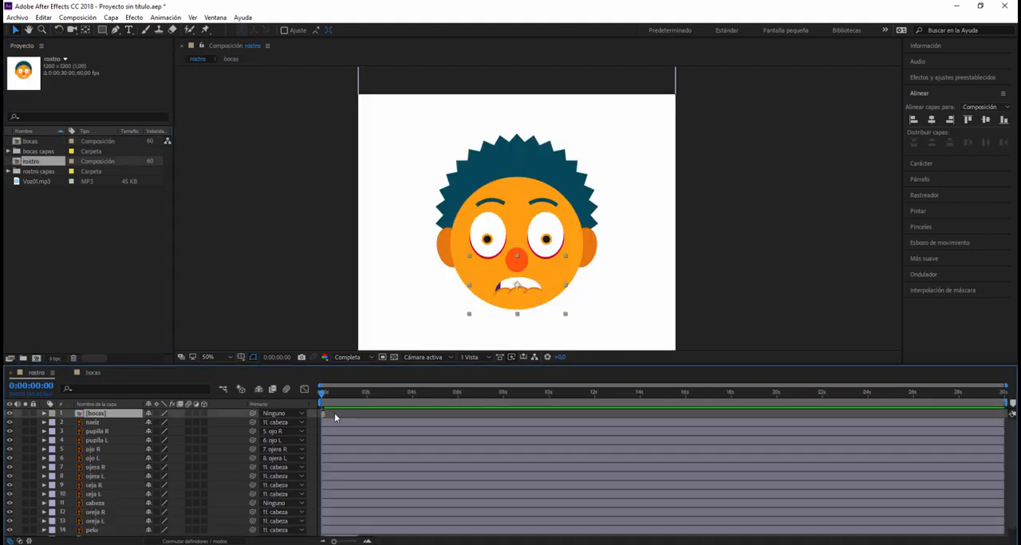
key(space)
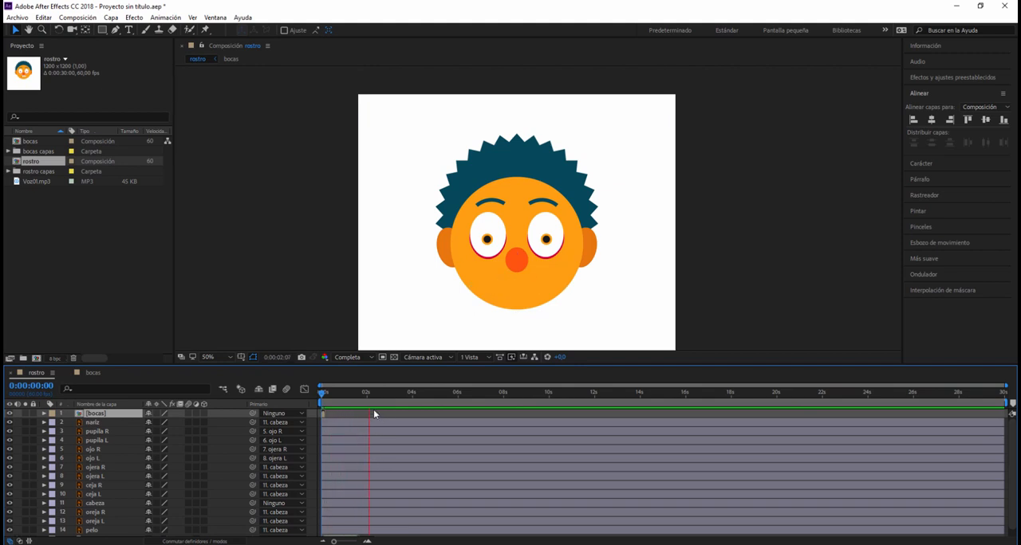
click(392, 399)
drag(394, 395, 320, 399)
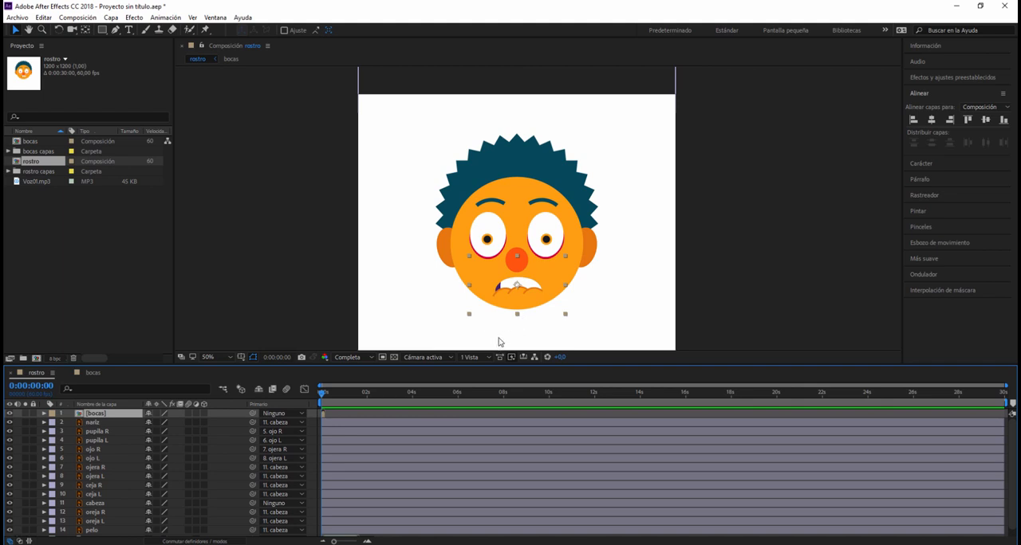
- Enlarge the timeline area and enable time remapping on the bocas layer
scroll(366, 481, down, 1)
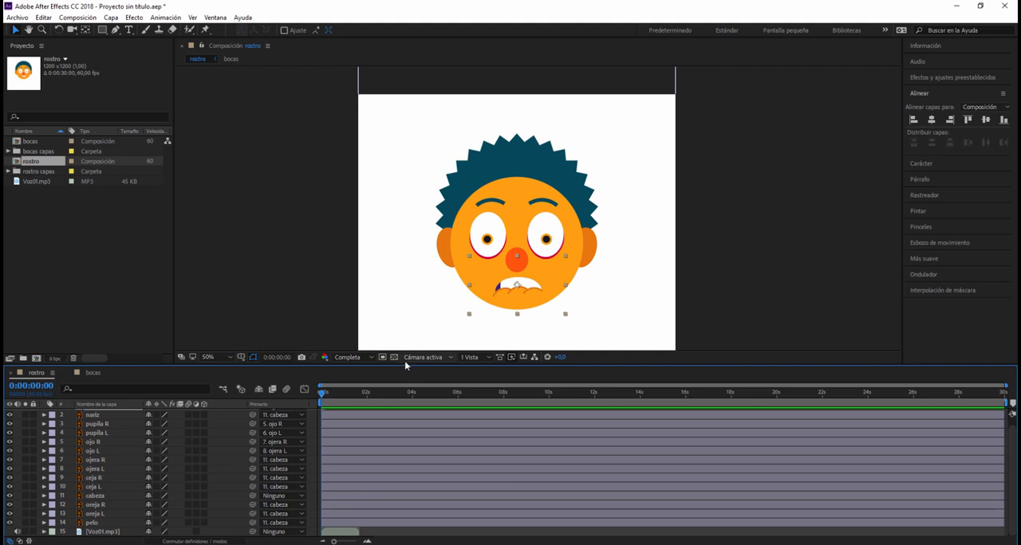
drag(404, 362, 412, 310)
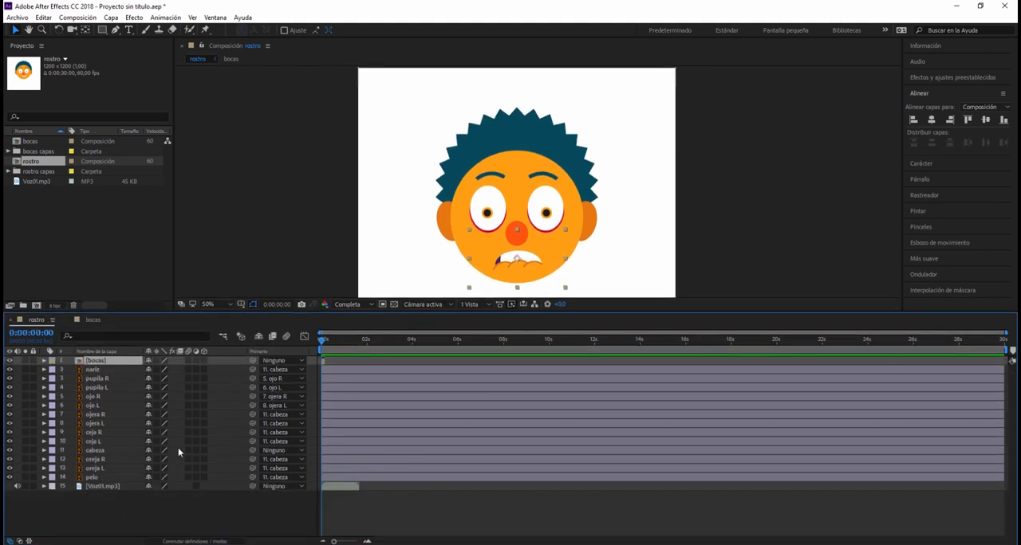
right_click(99, 364)
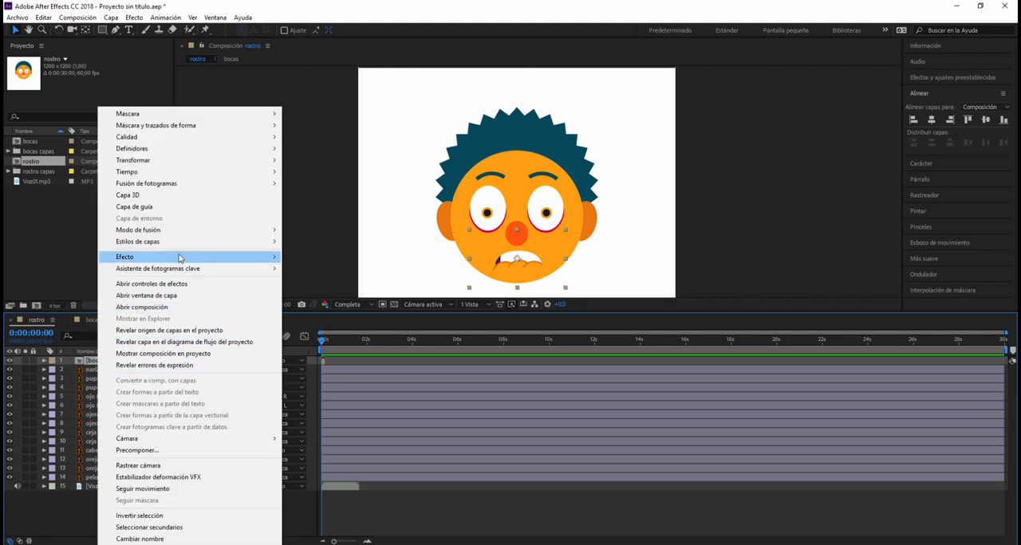
mouse_move(191, 172)
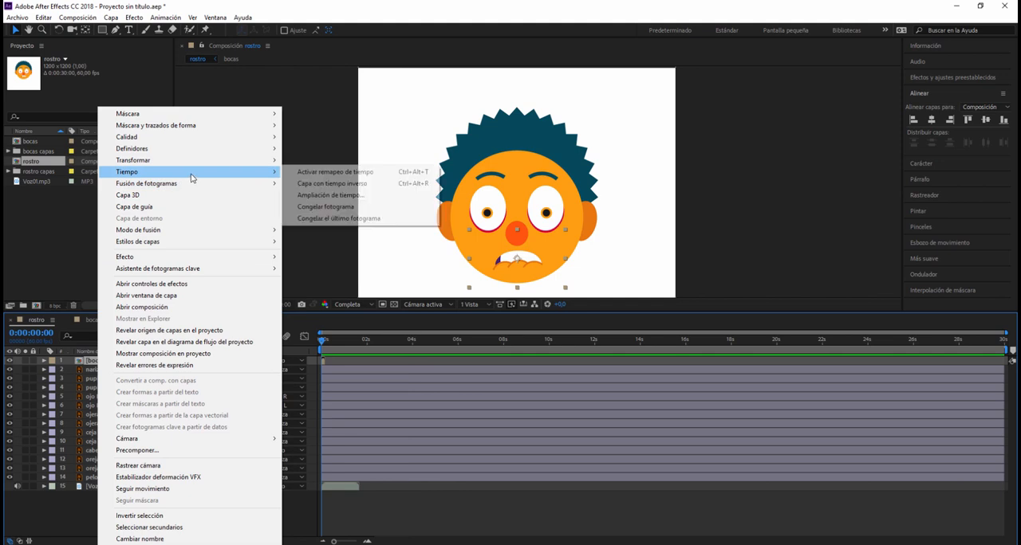
click(318, 174)
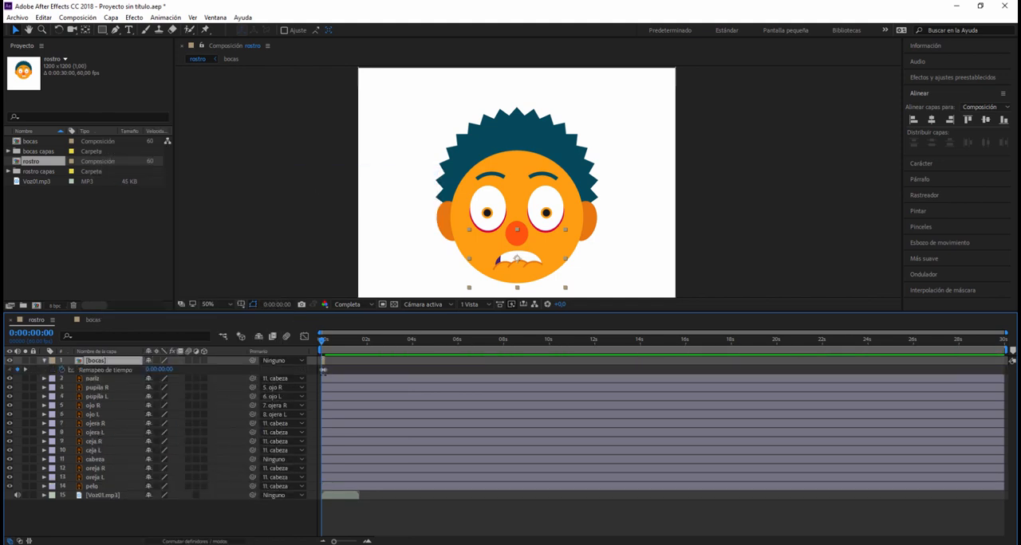
click(367, 541)
click(367, 541)
click(367, 541)
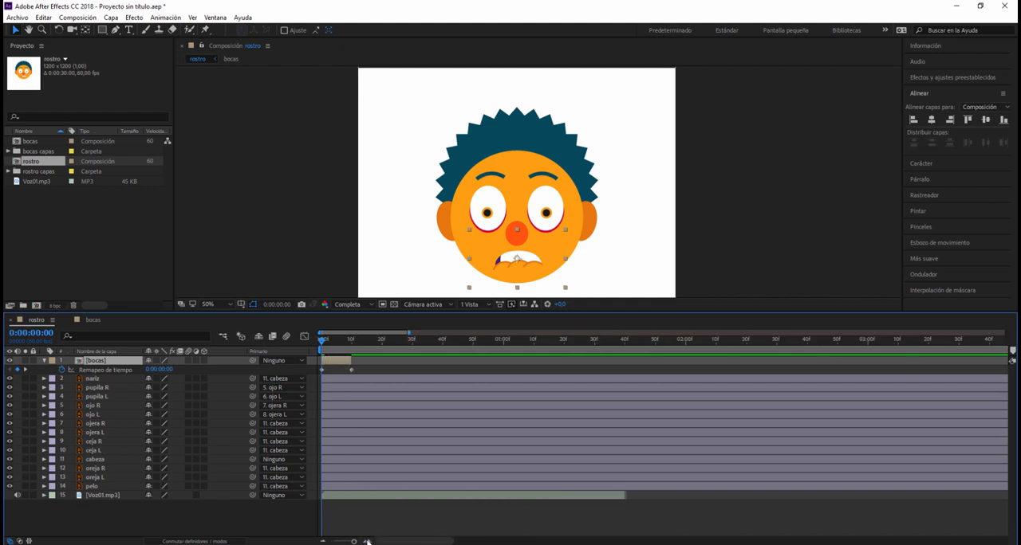
- Play the rostro composition with its audio and scrub the first frames to examine the mouth shapes in the bocas layer
click(366, 541)
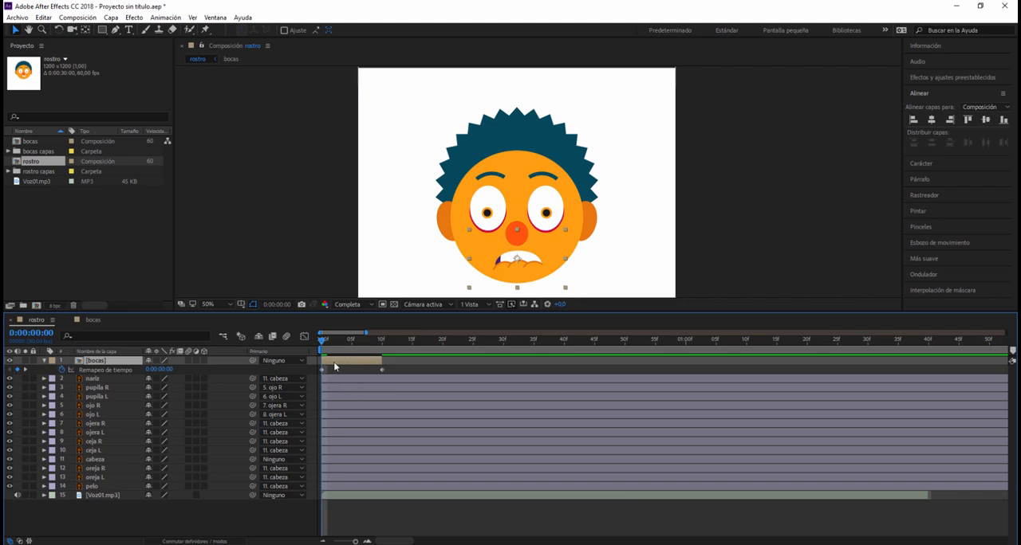
drag(323, 342, 305, 359)
click(322, 371)
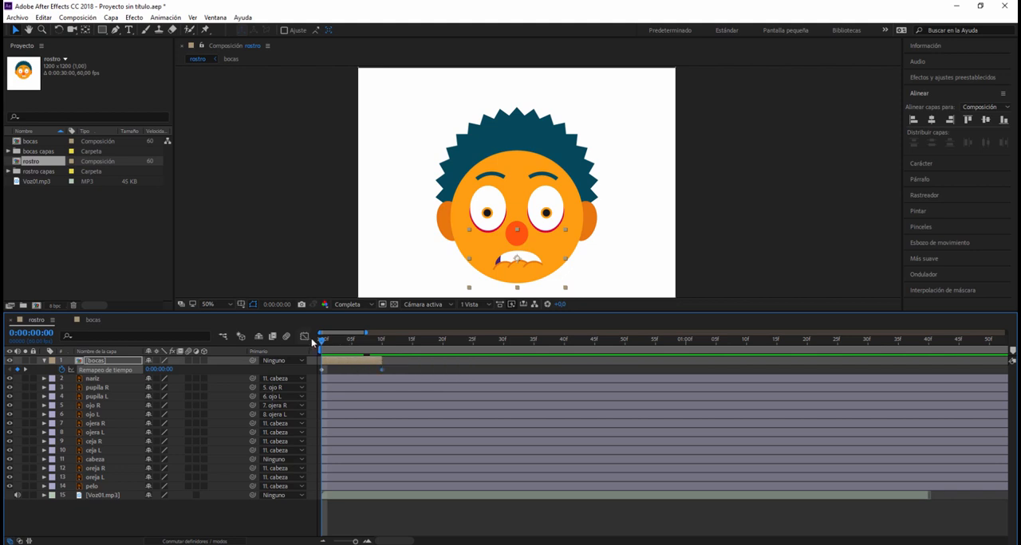
mouse_move(322, 343)
mouse_down()
mouse_move(441, 361)
mouse_move(319, 349)
mouse_move(332, 352)
mouse_up()
key(space)
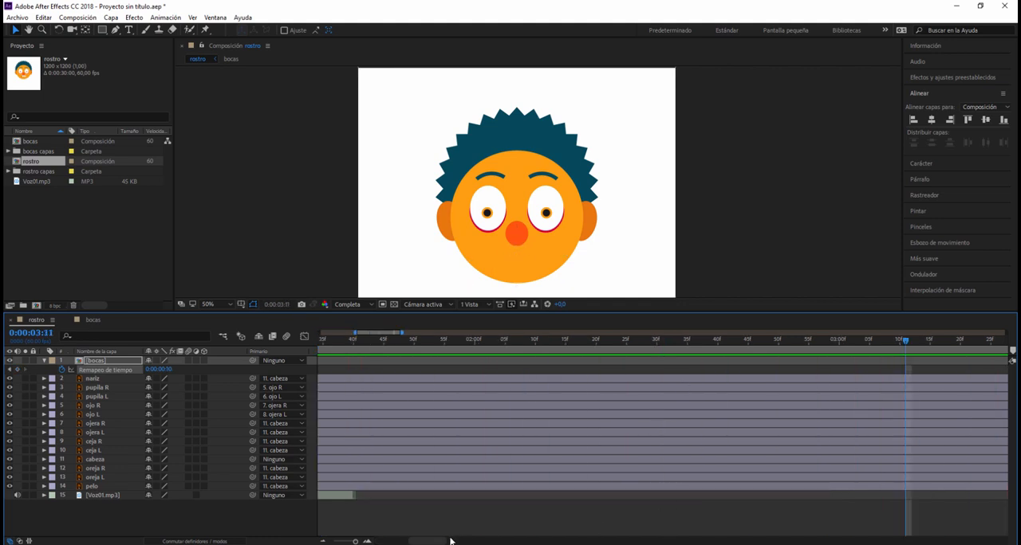
drag(426, 542, 388, 542)
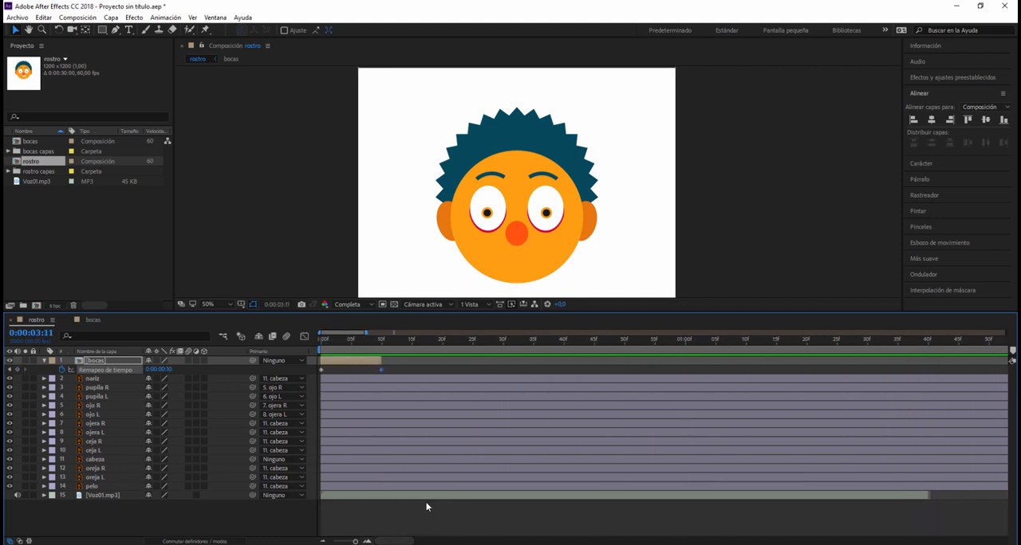
click(338, 345)
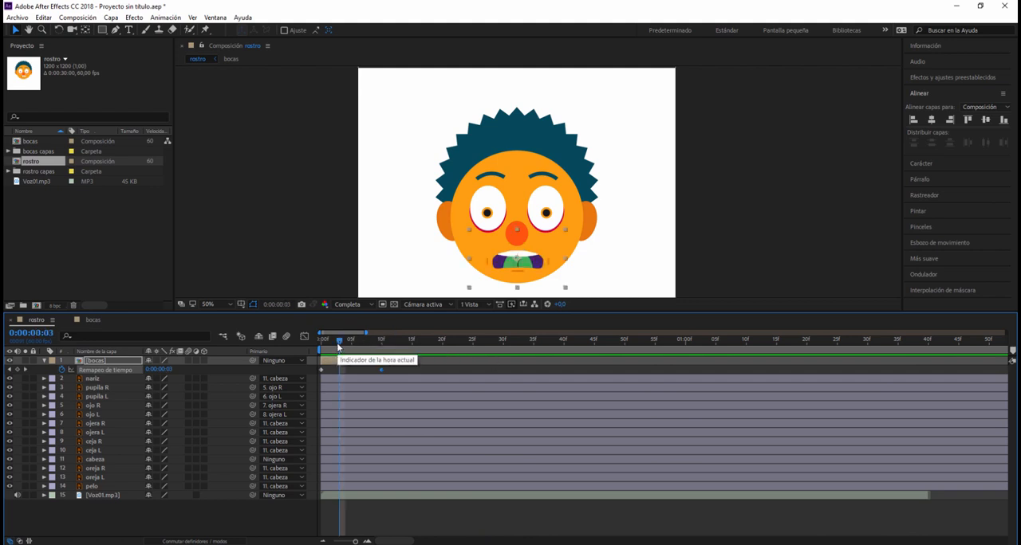
mouse_move(339, 346)
mouse_down()
mouse_move(414, 349)
mouse_move(350, 349)
mouse_up()
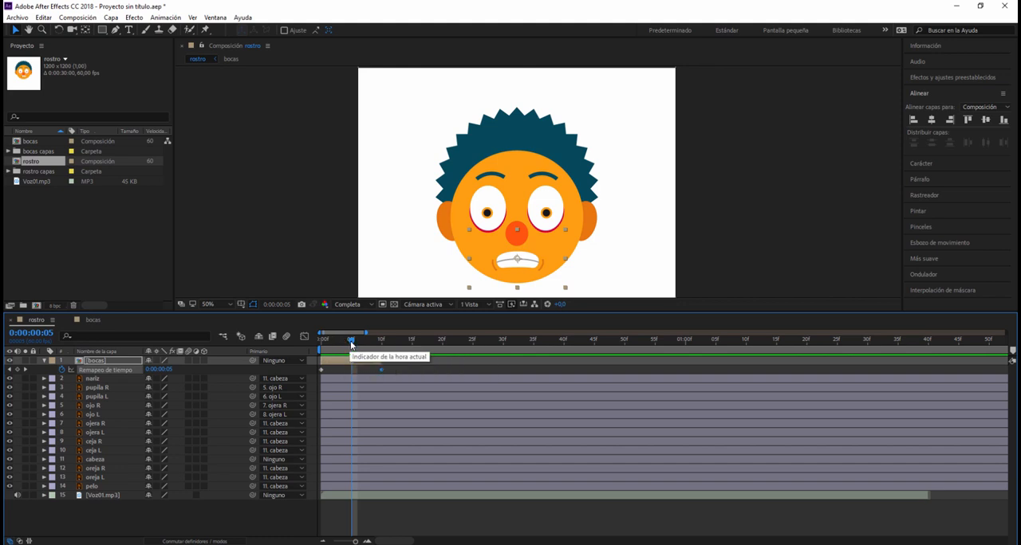
drag(351, 344, 369, 370)
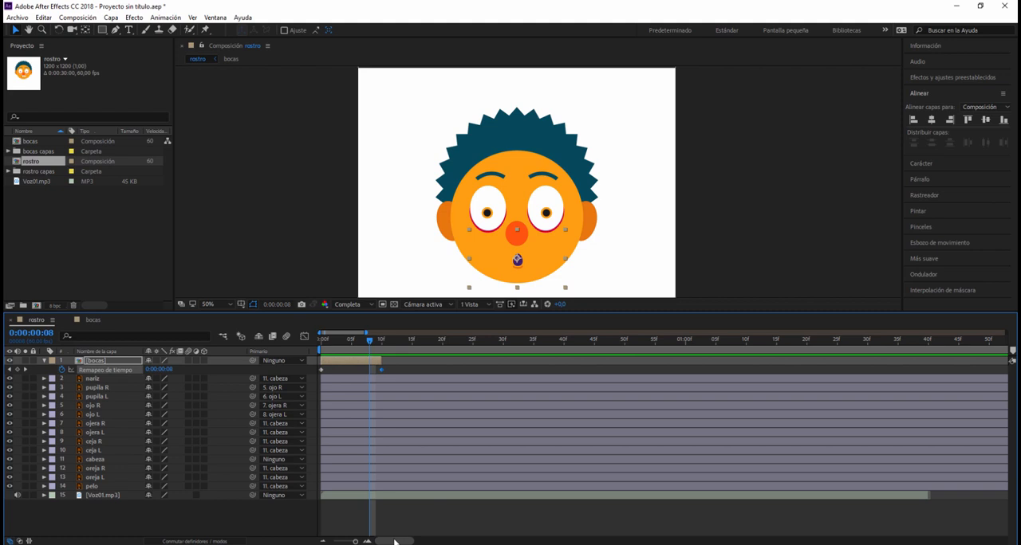
- Shorten the work area of the rostro composition so that it ends just after the Voz01.mp3 audio
drag(393, 542, 994, 531)
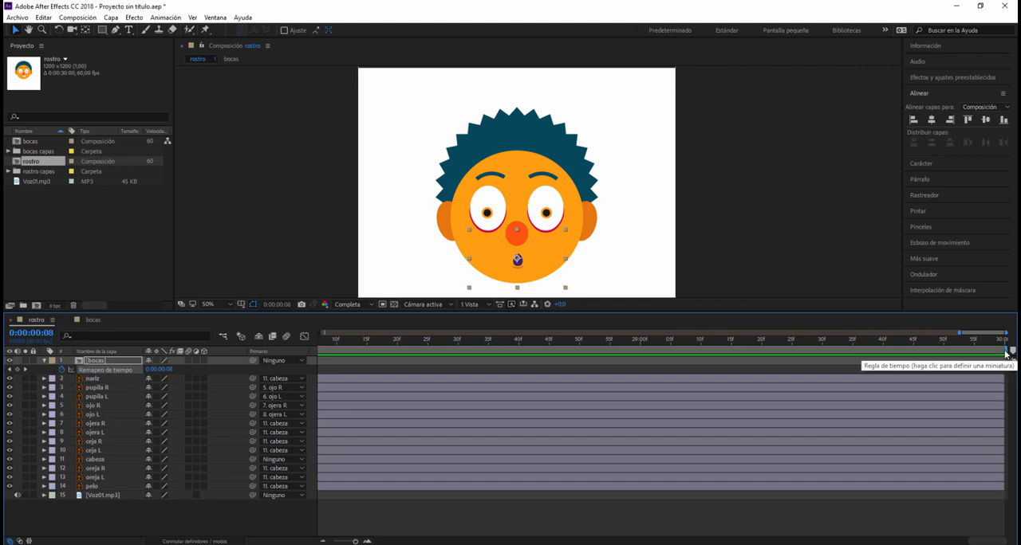
click(323, 541)
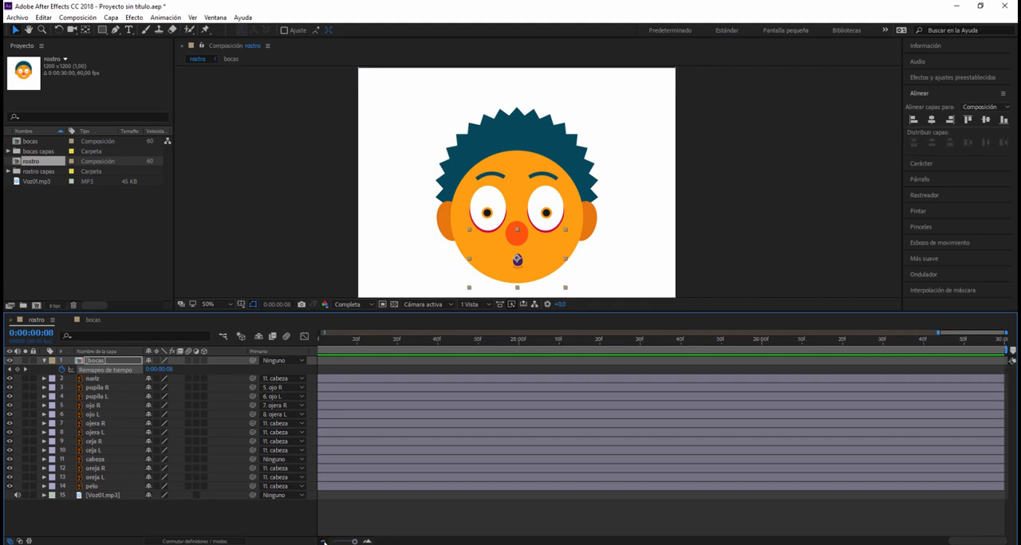
click(323, 542)
click(323, 541)
click(323, 542)
click(323, 542)
click(323, 541)
click(323, 542)
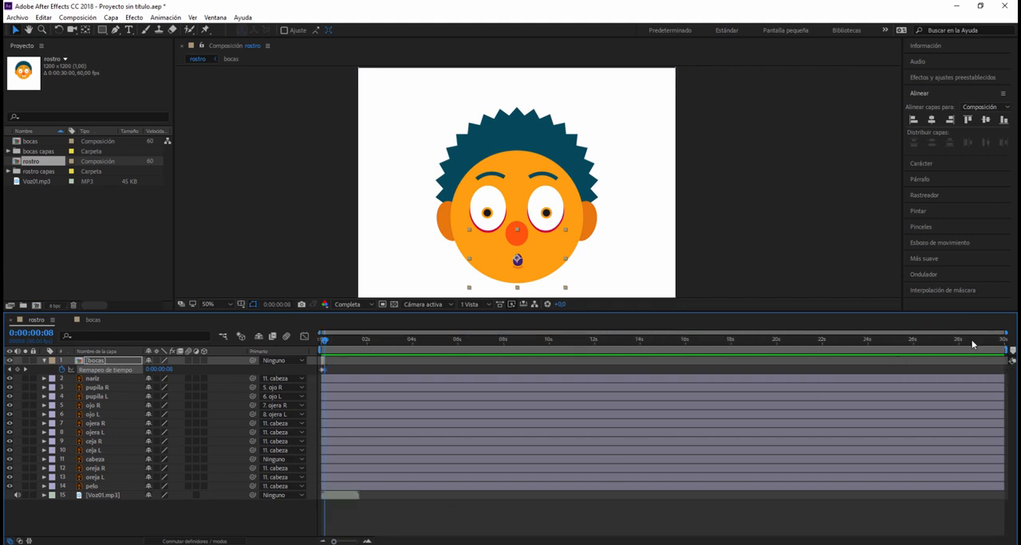
mouse_move(1004, 350)
mouse_down()
mouse_move(341, 351)
mouse_move(365, 363)
mouse_up()
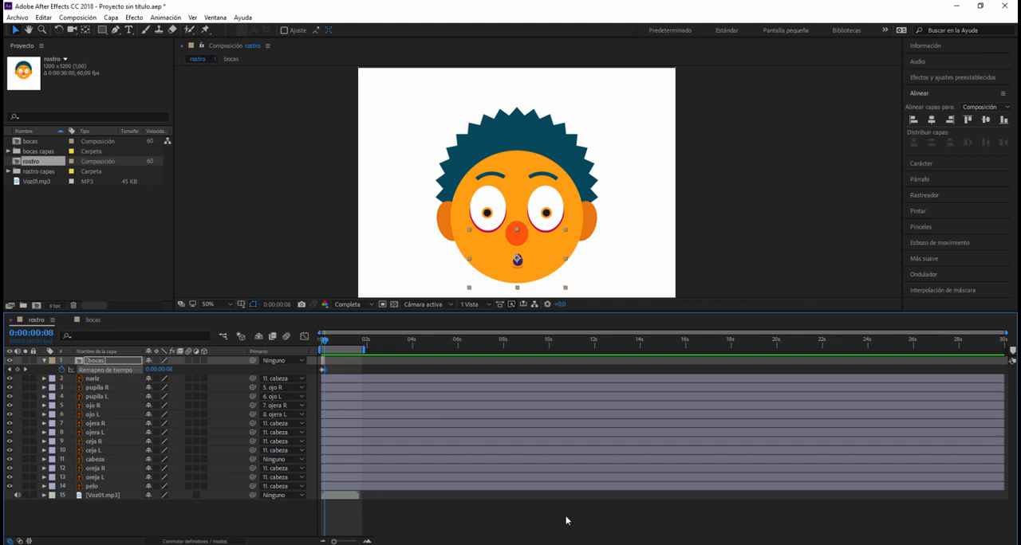
click(369, 542)
click(368, 541)
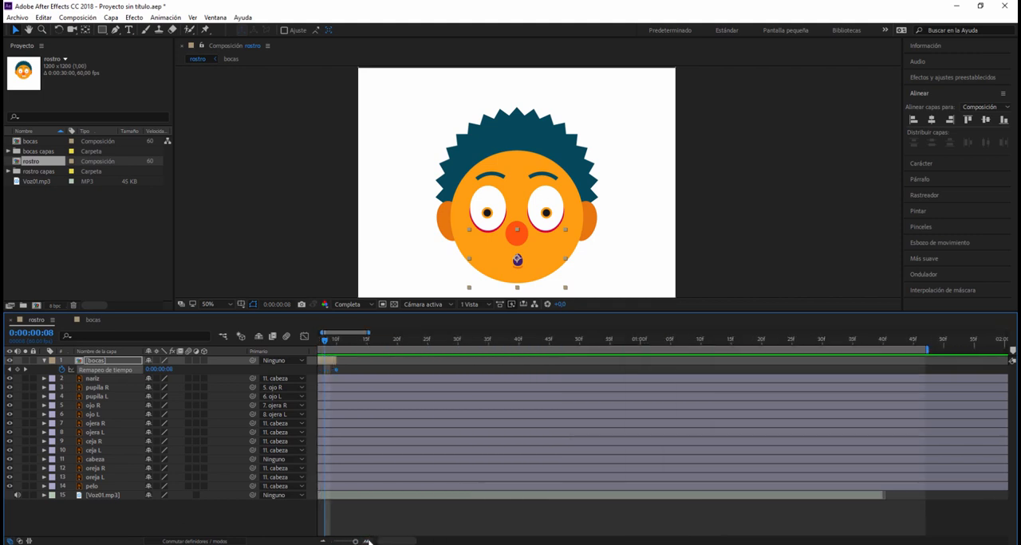
drag(408, 541, 386, 542)
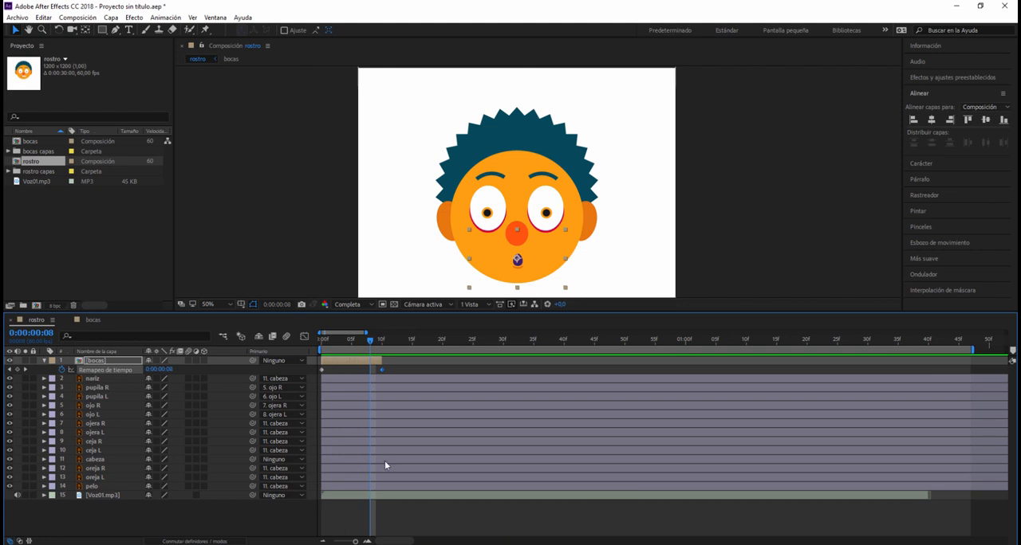
- Preview the shortened work area with the voice audio and return the playhead to the first frame
key(space)
key(space)
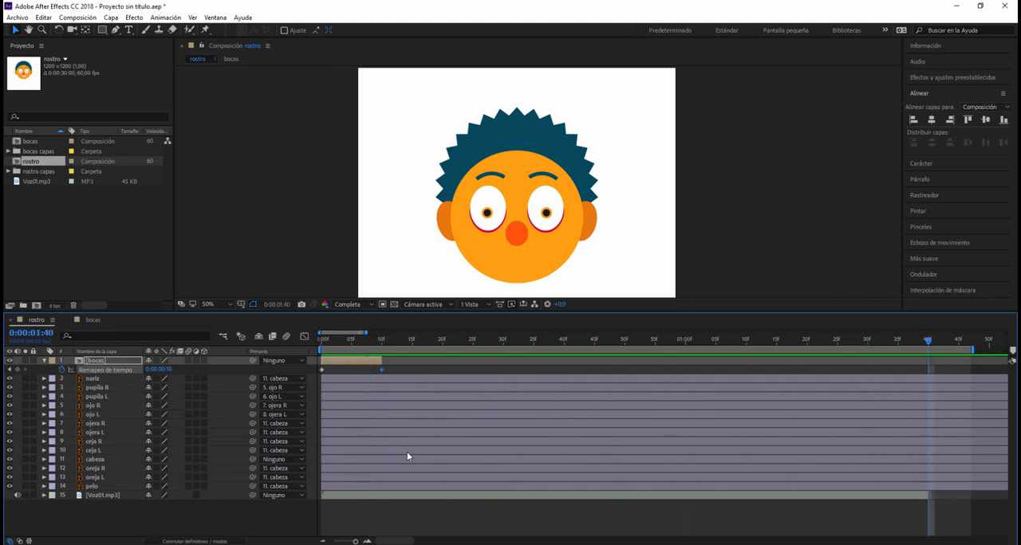
drag(927, 348, 320, 351)
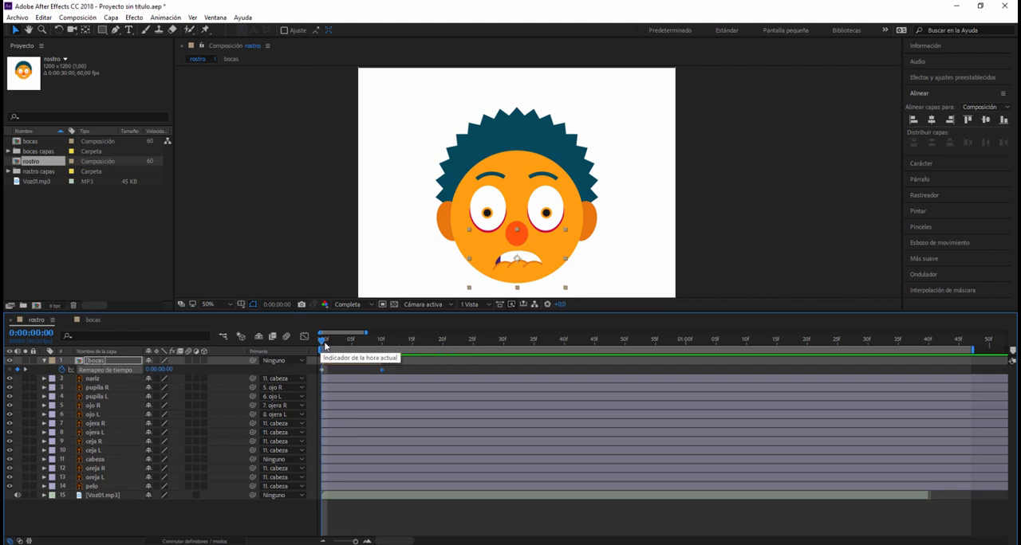
- Add a time remap keyframe at frame 7 on the bocas layer and check the mouth order in the bocas composition
drag(323, 345, 362, 345)
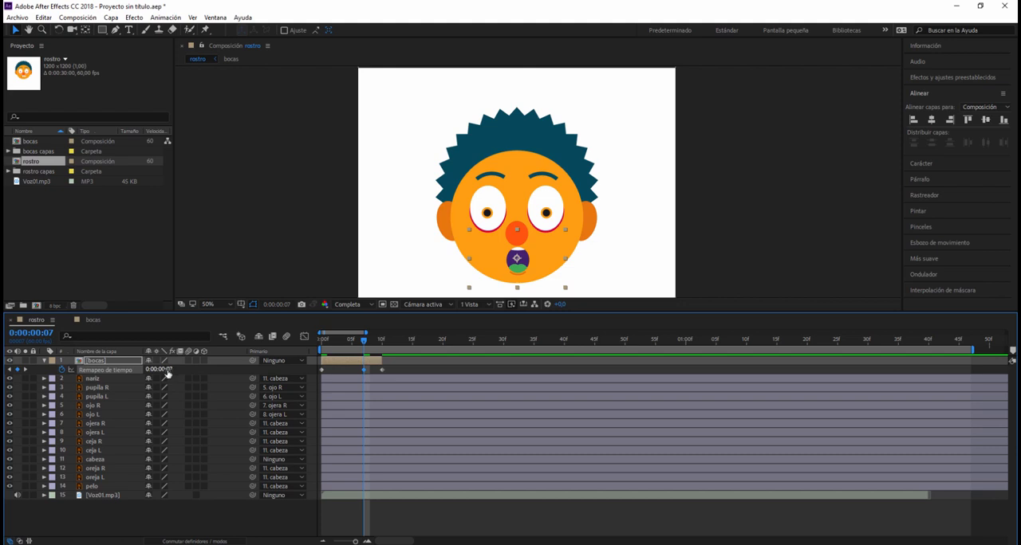
click(167, 370)
click(170, 369)
drag(171, 369, 199, 372)
click(180, 371)
double_click(94, 360)
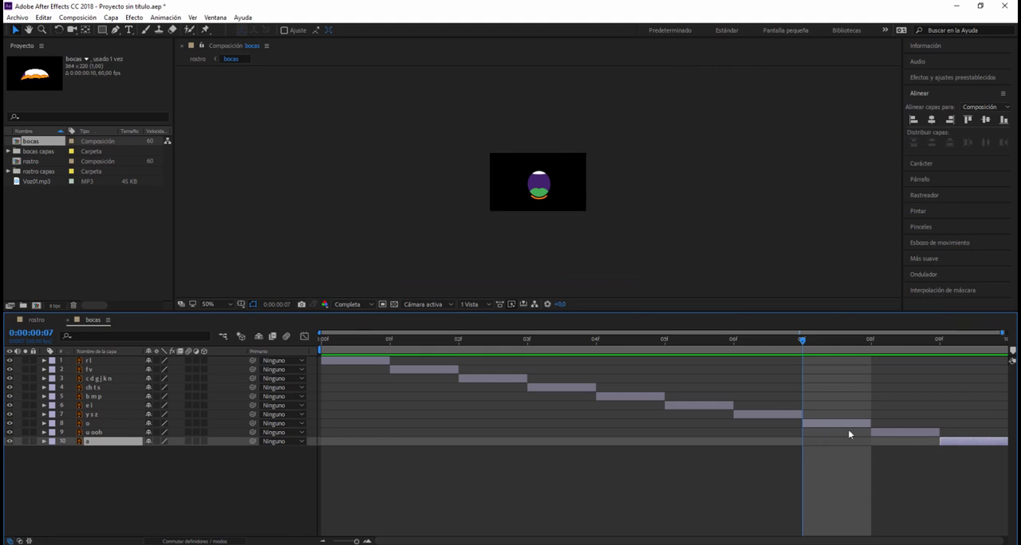
click(36, 320)
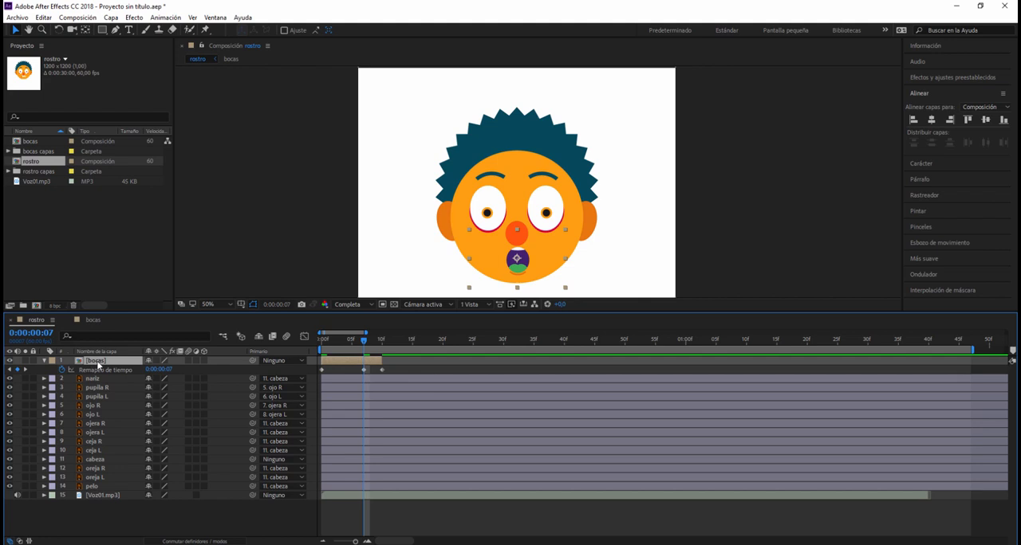
- Nudge the bocas layer slightly down on the face
key(Down)
key(Down)
key(Down)
key(Down)
key(Down)
key(Down)
key(Down)
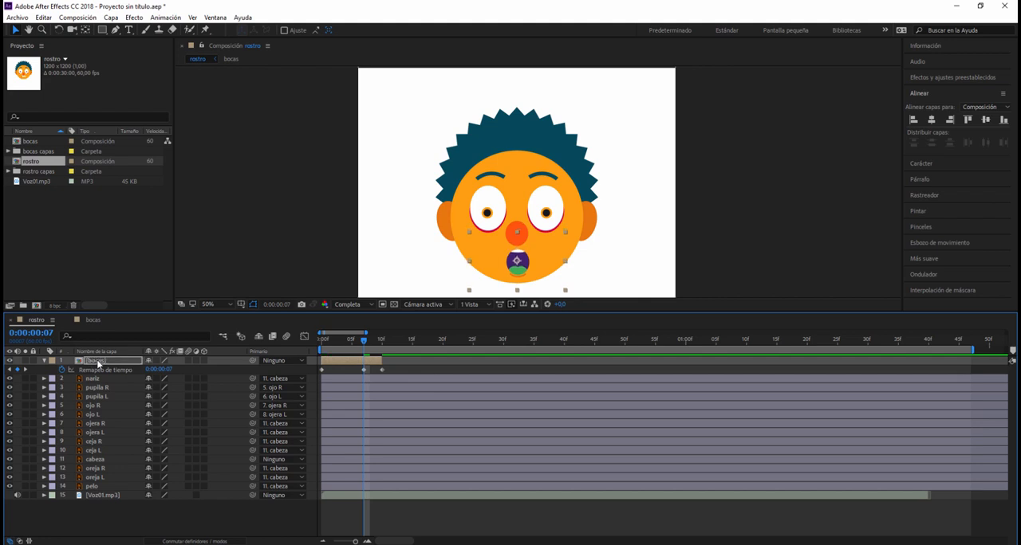
key(Left)
key(Right)
mouse_move(364, 342)
mouse_down()
mouse_move(395, 341)
mouse_move(322, 346)
mouse_move(362, 356)
mouse_up()
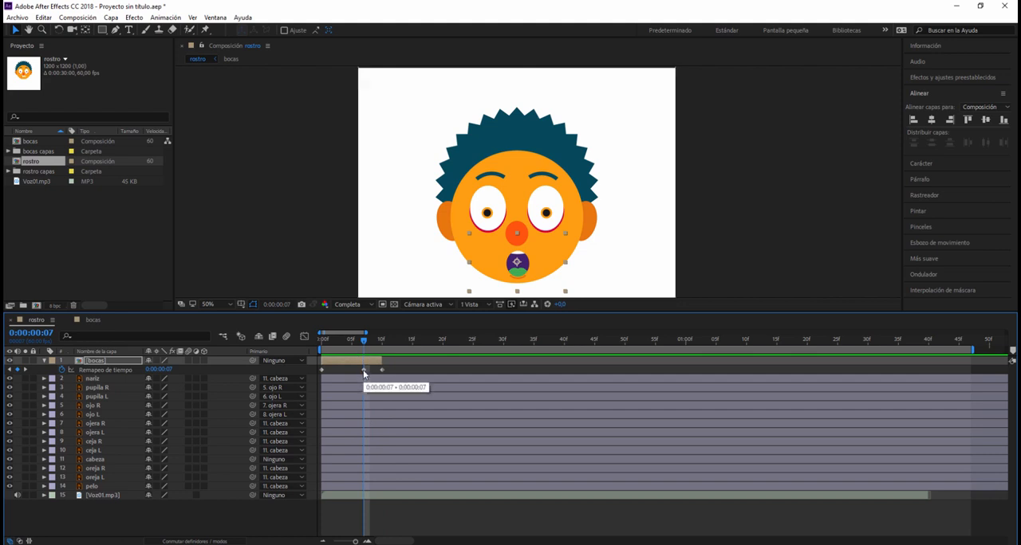
- Toggle the bocas time remap keyframes at frame 7 and frame 0 to hold keyframes
right_click(363, 370)
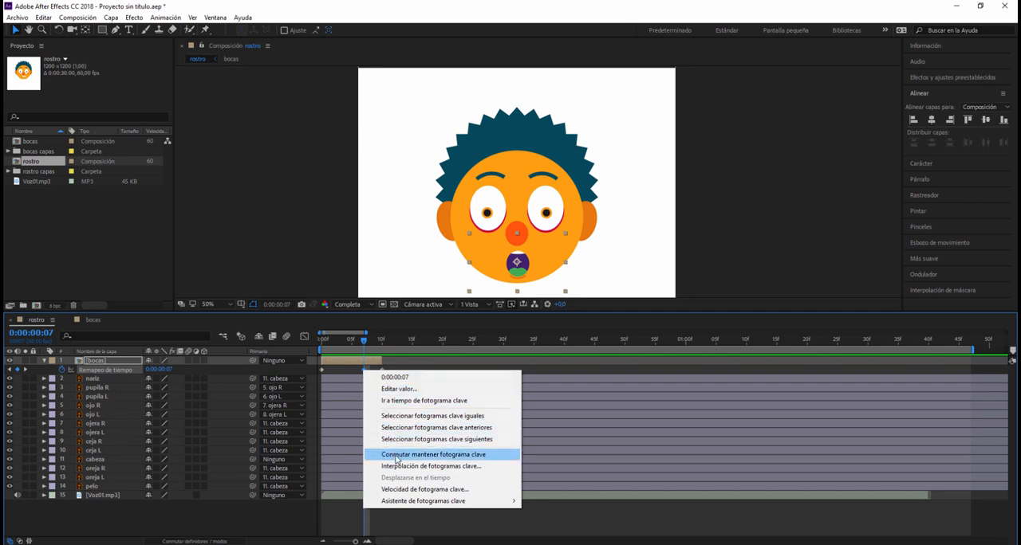
click(459, 458)
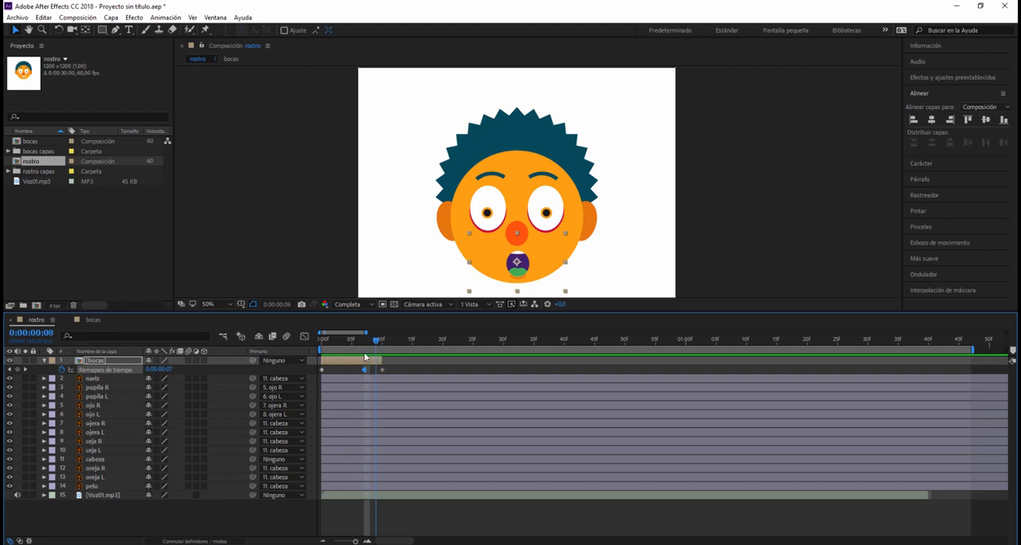
drag(367, 358, 324, 364)
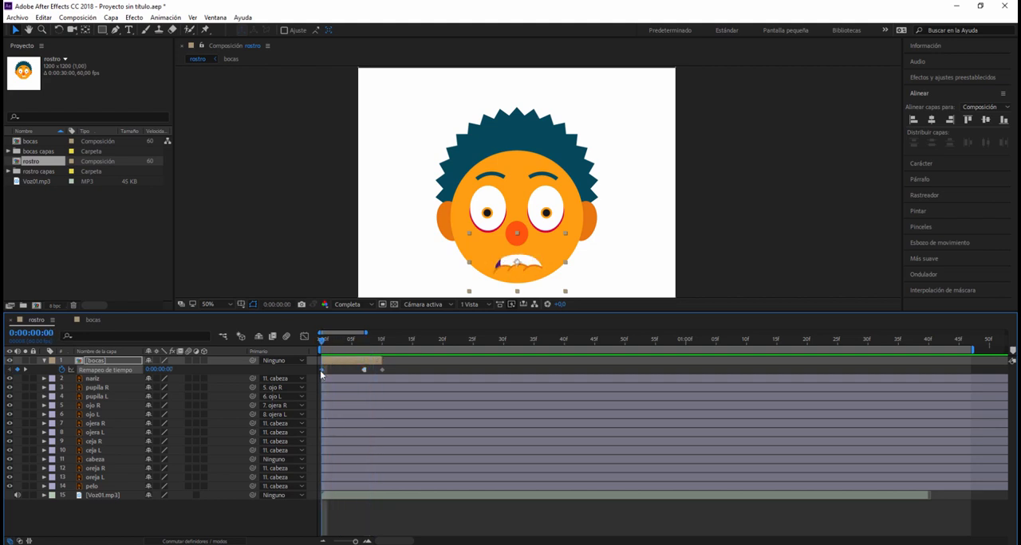
right_click(321, 370)
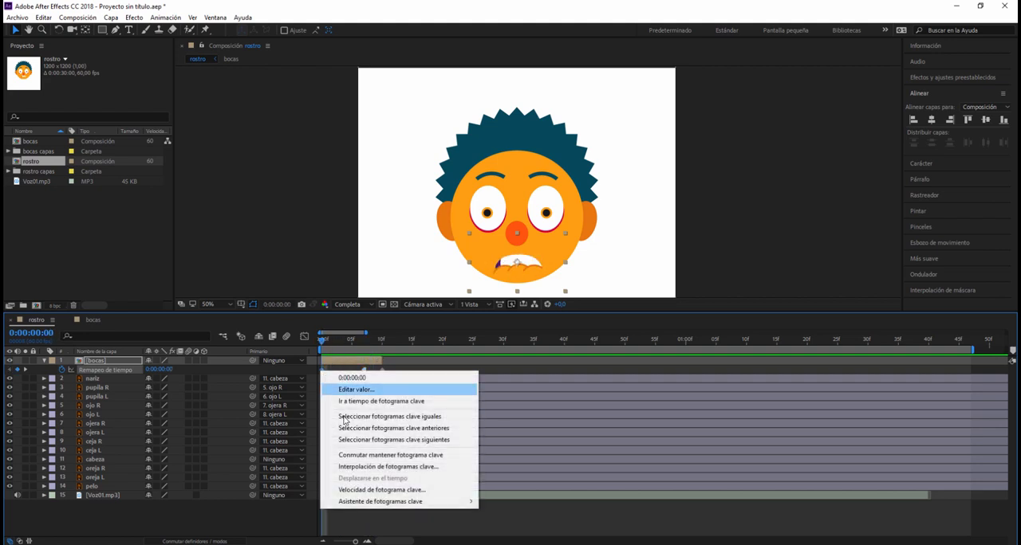
click(357, 459)
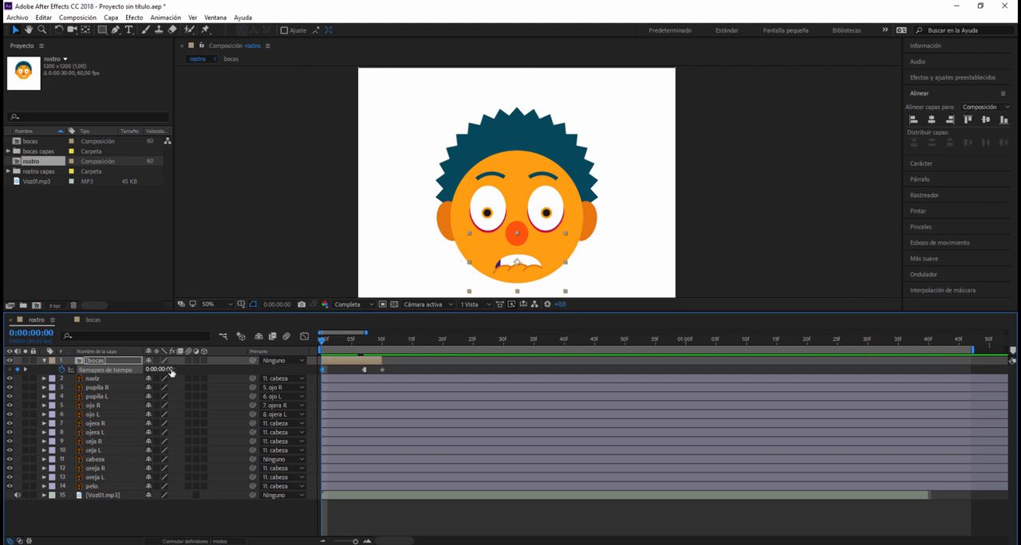
- Set the time remap value of the first bocas keyframe to 0:00:00:02
click(171, 372)
click(173, 374)
text(2)
key(Return)
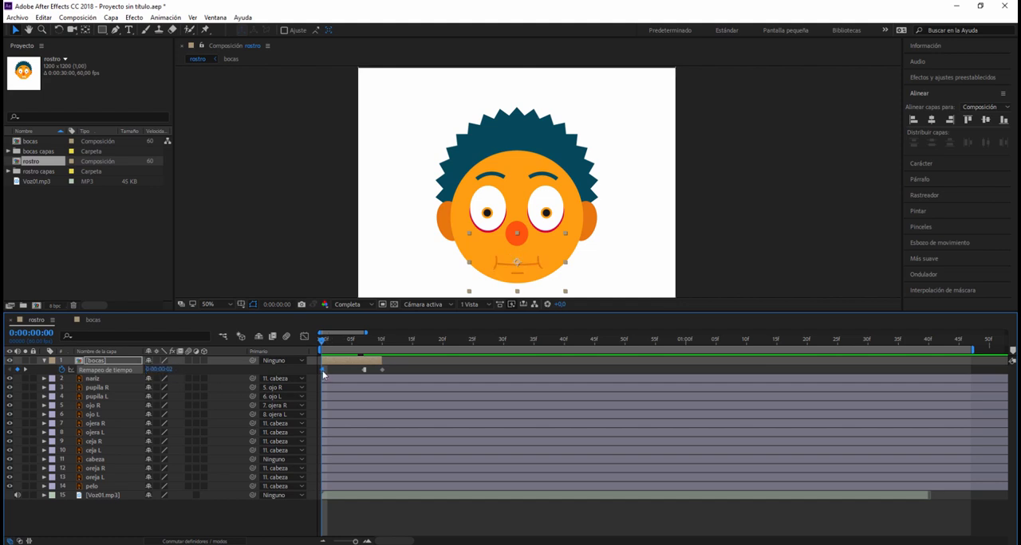
- Delete the bocas time remap keyframe at frame 10 and extend the layer to the end of the Voz01.mp3 audio
drag(323, 343, 366, 356)
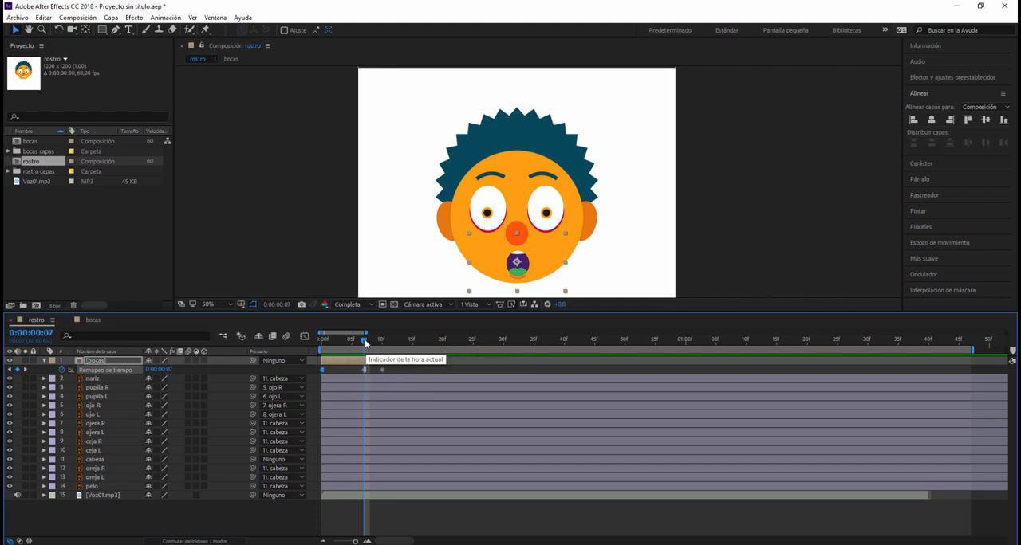
drag(365, 339, 438, 367)
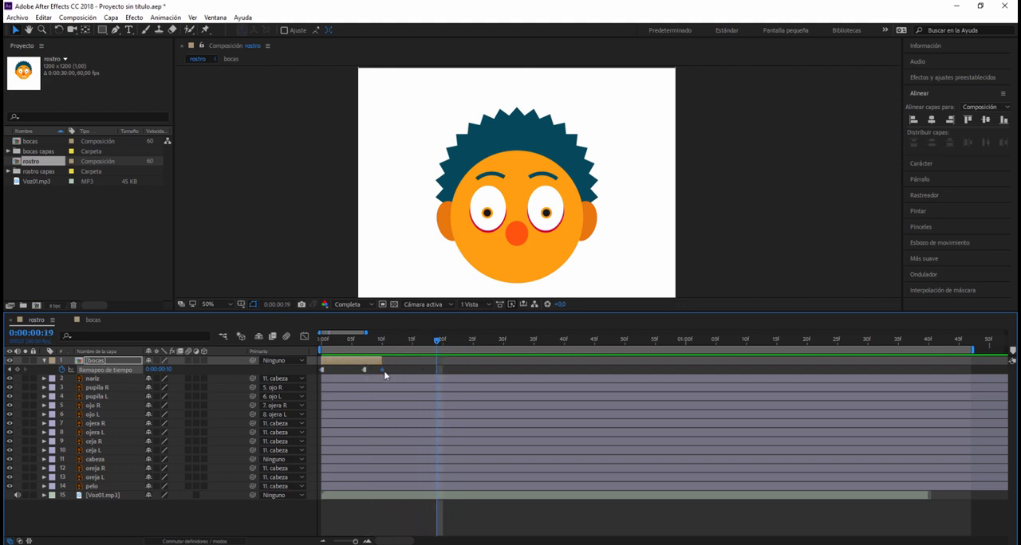
key(Delete)
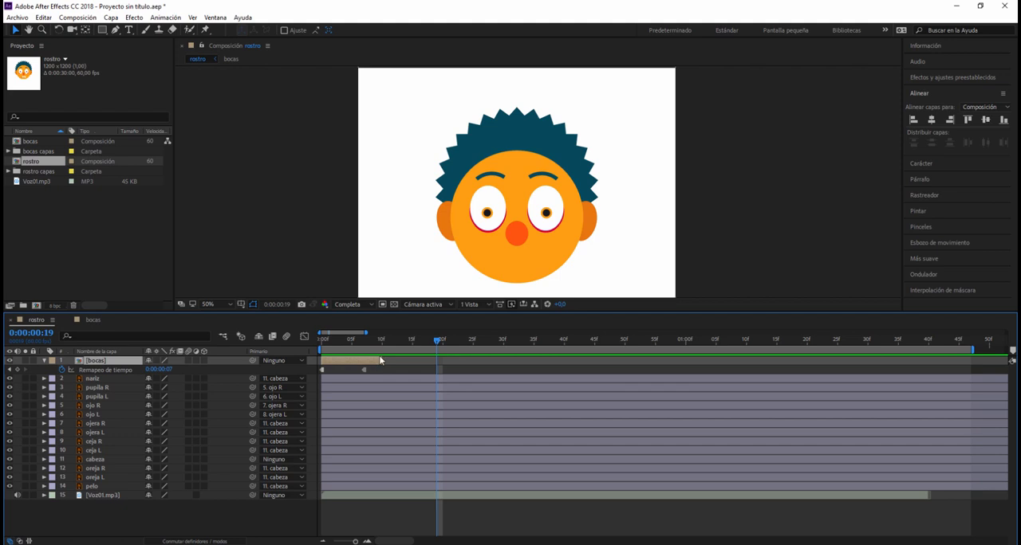
drag(383, 360, 932, 374)
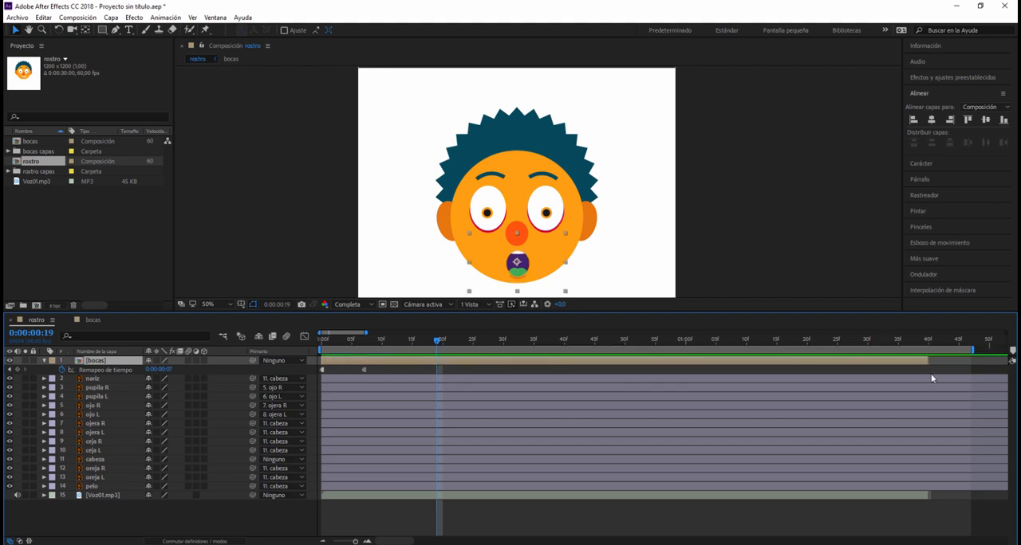
- Set the time remap value of the bocas keyframe at frame 7 to 0:00:00:08
drag(437, 342, 363, 354)
click(363, 370)
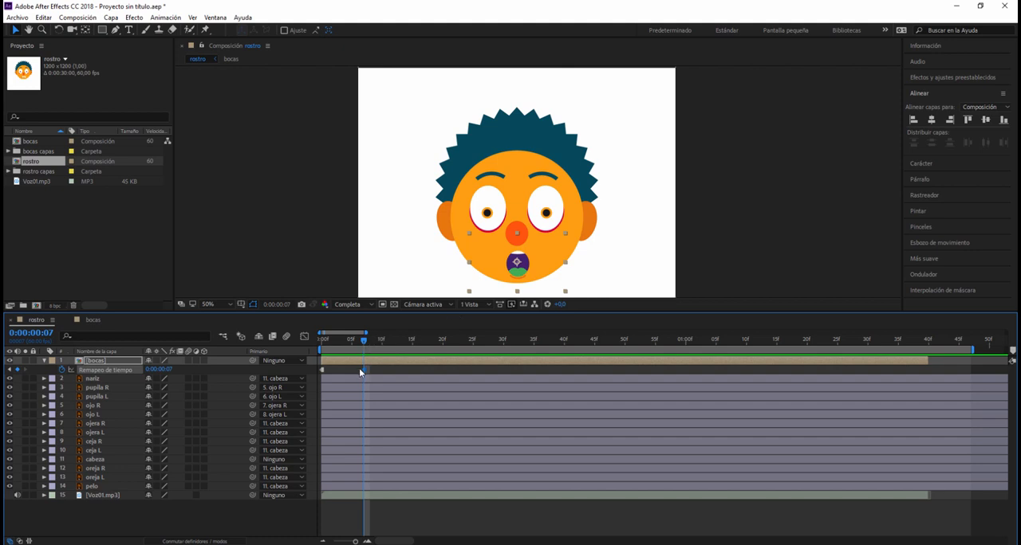
mouse_move(366, 375)
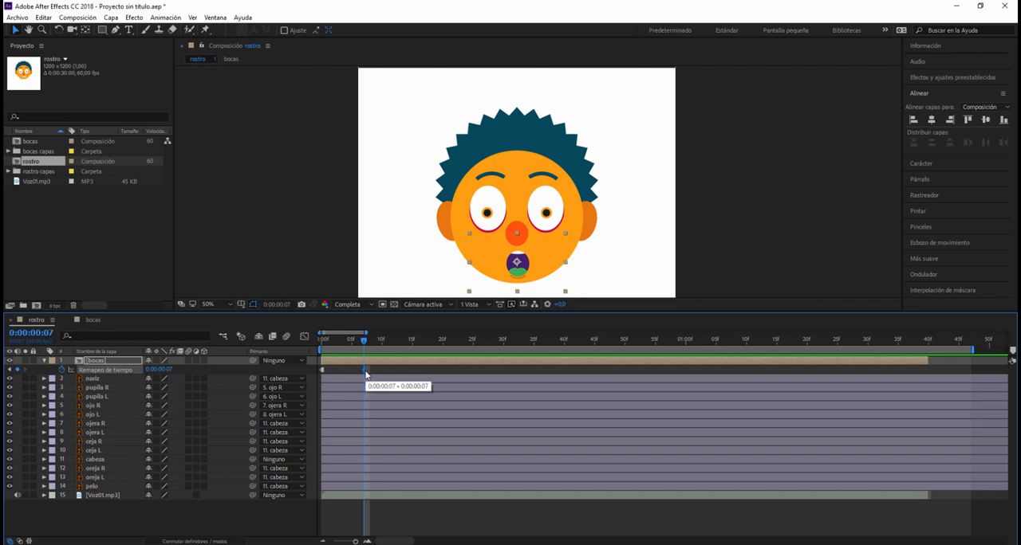
click(168, 370)
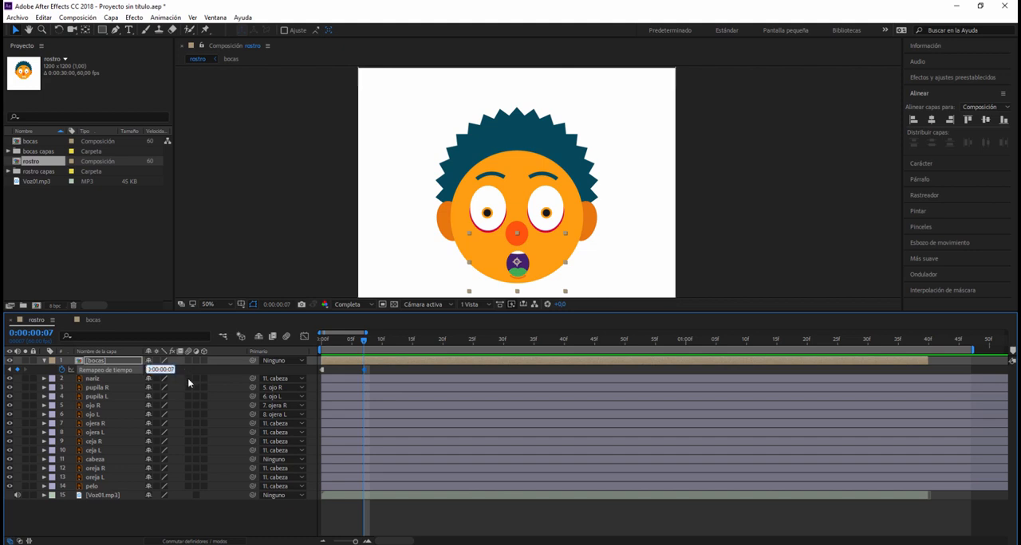
key(Return)
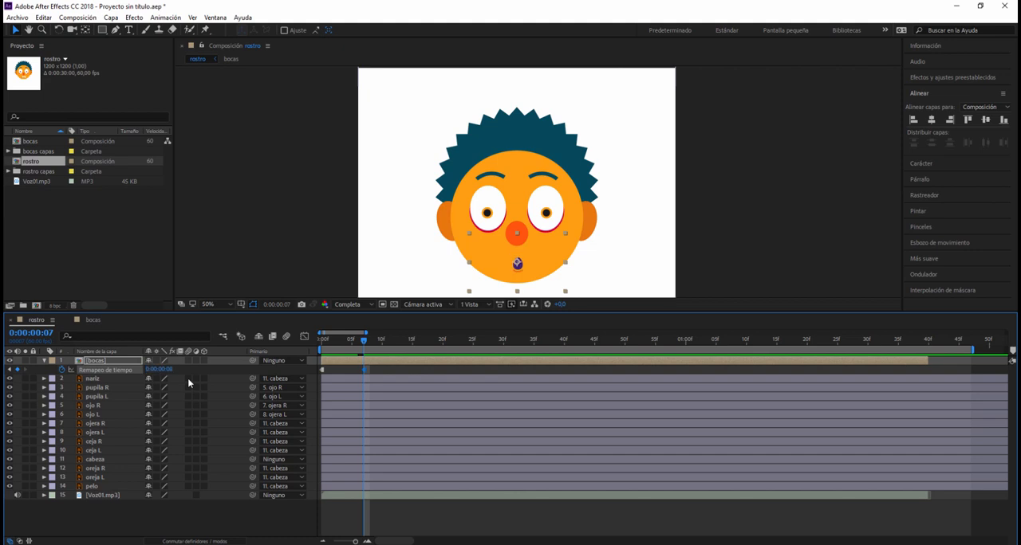
- Add a time remap keyframe to the bocas layer at frame 21 with the value 0:00:00:00
drag(364, 340, 449, 348)
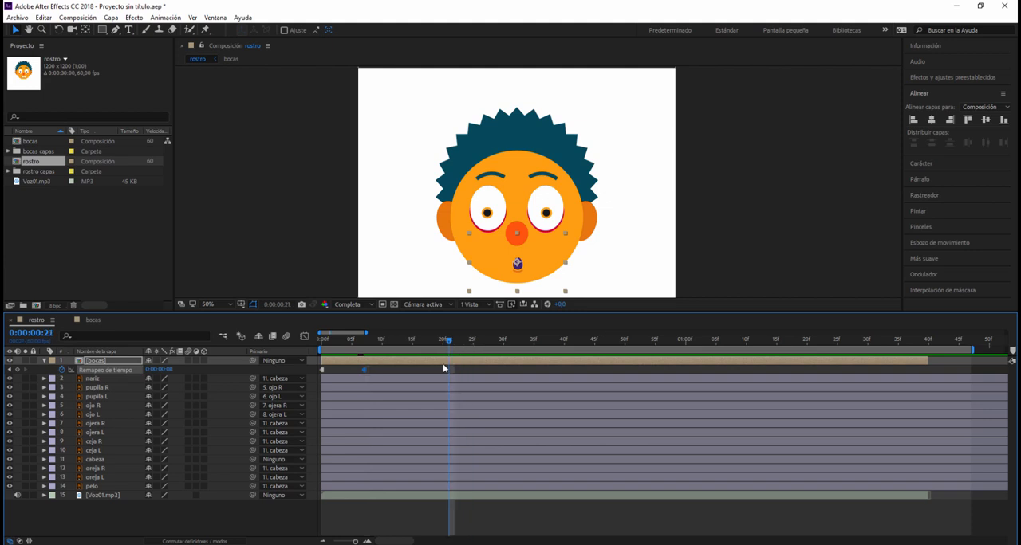
click(18, 369)
click(172, 370)
key(Return)
click(169, 370)
key(Return)
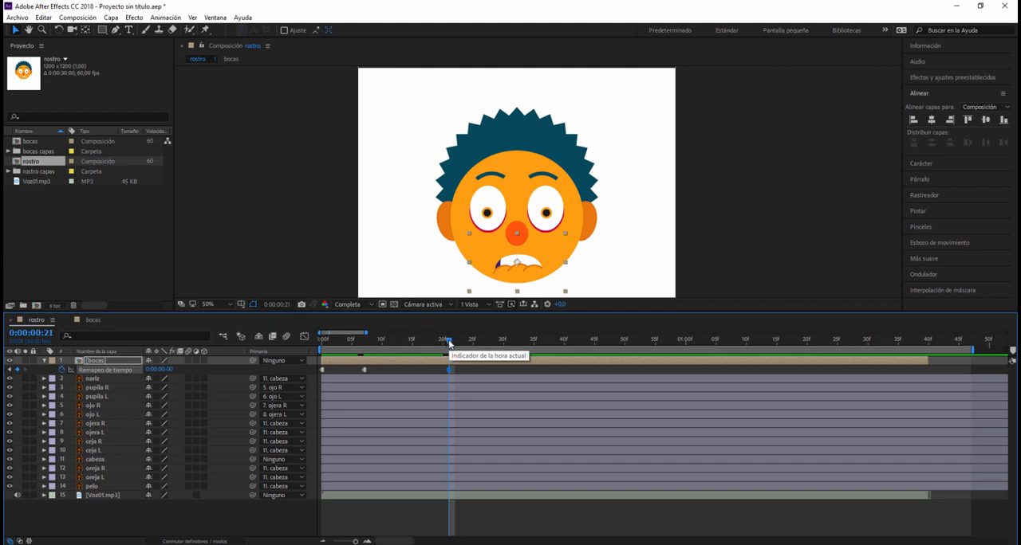
- Add a bocas time remap keyframe at frame 24 with the value 0:00:00:09
drag(449, 343, 469, 347)
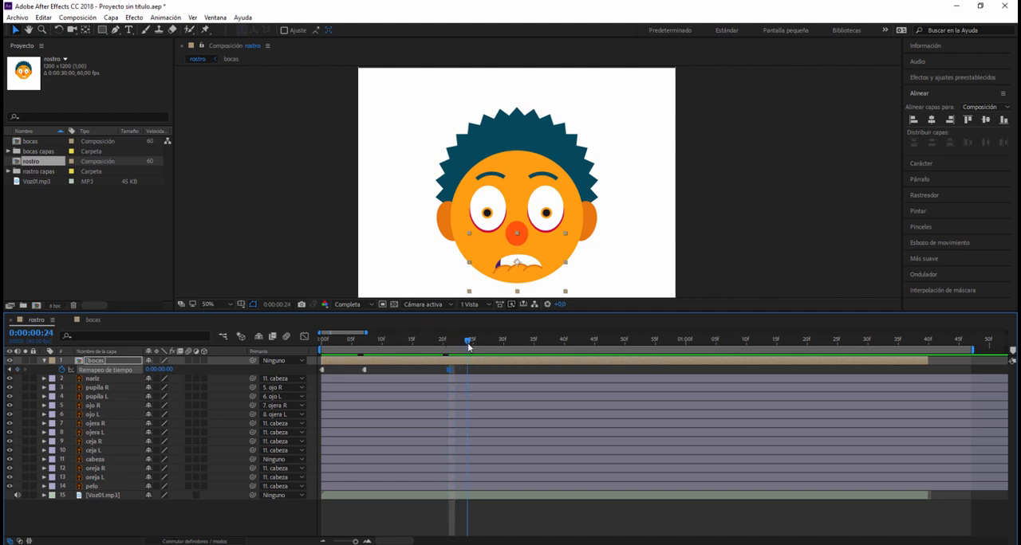
click(177, 369)
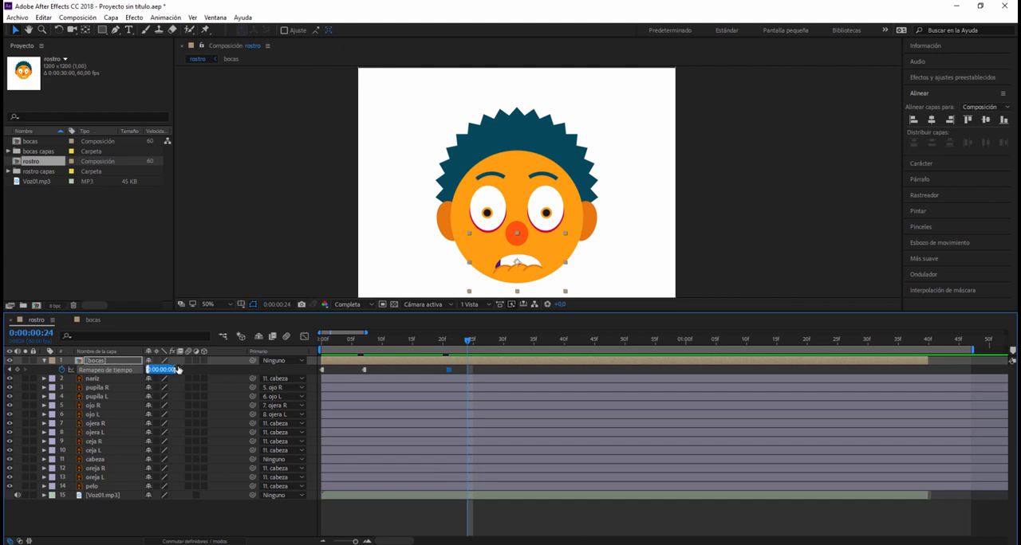
text(9)
key(Return)
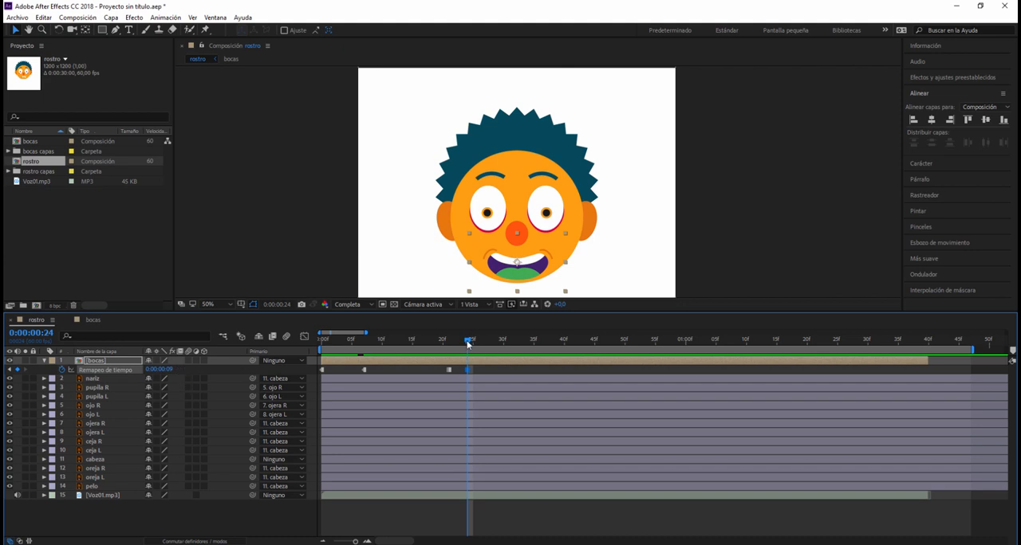
drag(467, 344, 527, 345)
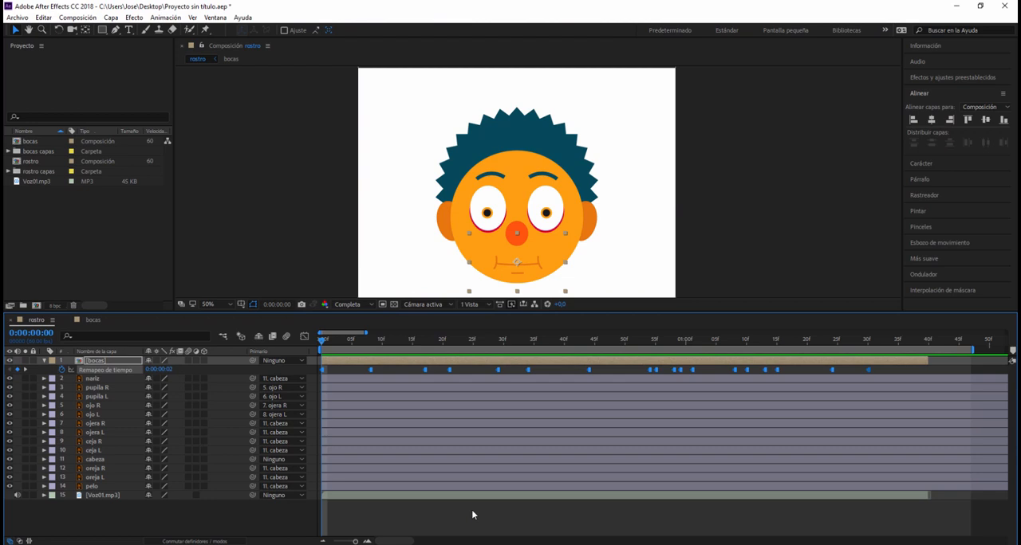
- Play back the mouth animation to check the lip-sync, and return to the start of the composition
key(space)
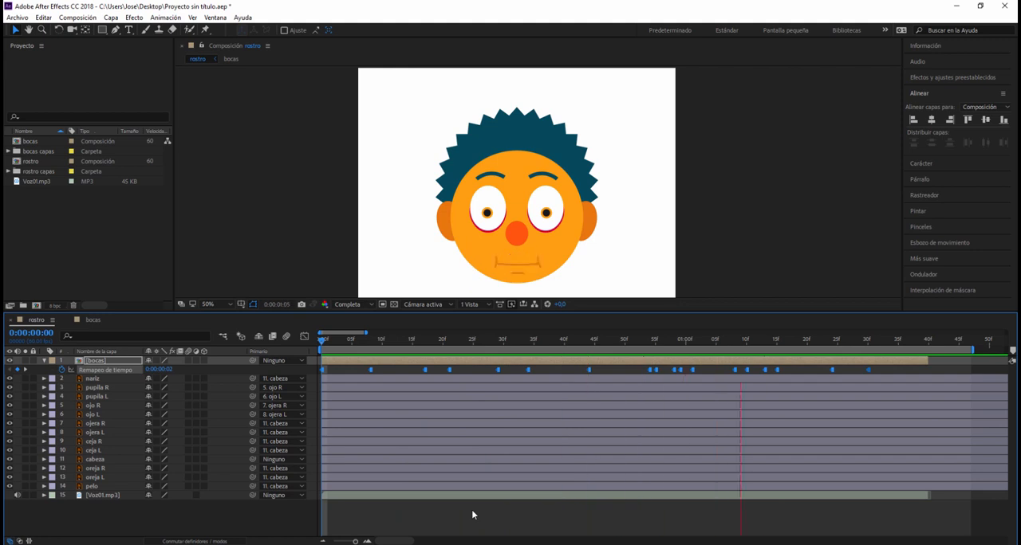
key(space)
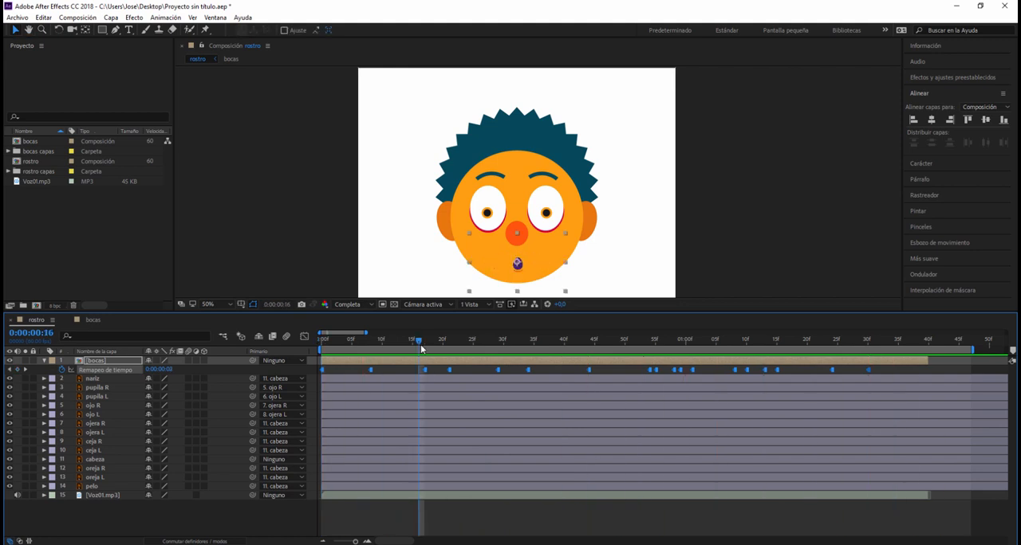
drag(415, 343, 321, 343)
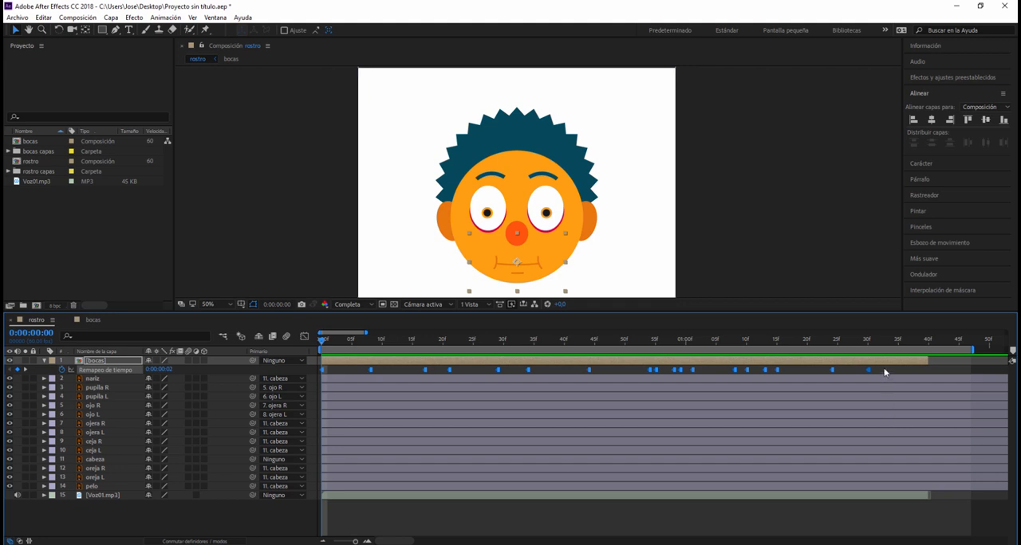
- Shift the Voz01.mp3 audio layer so that it starts at 0:00:01:00
drag(793, 497, 870, 505)
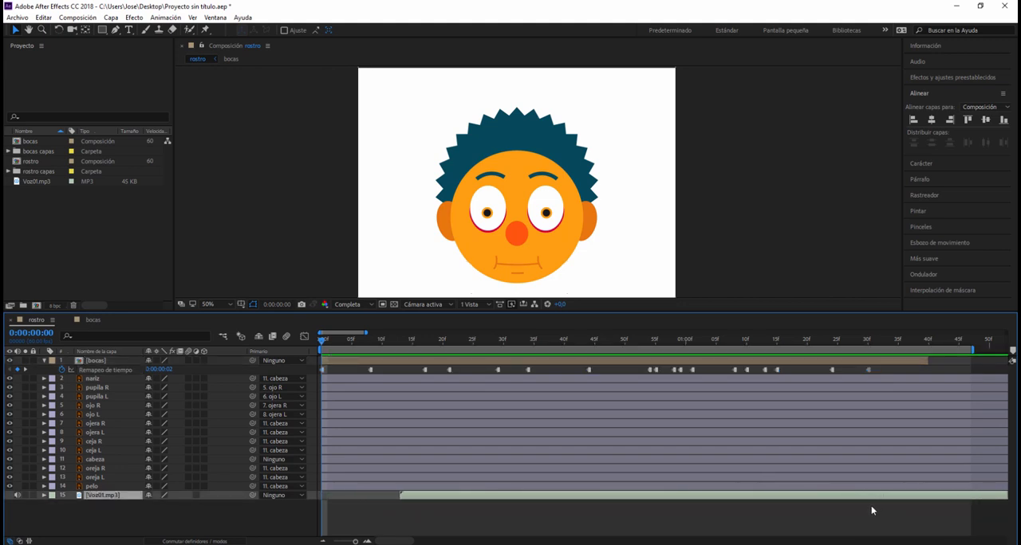
click(321, 542)
click(322, 542)
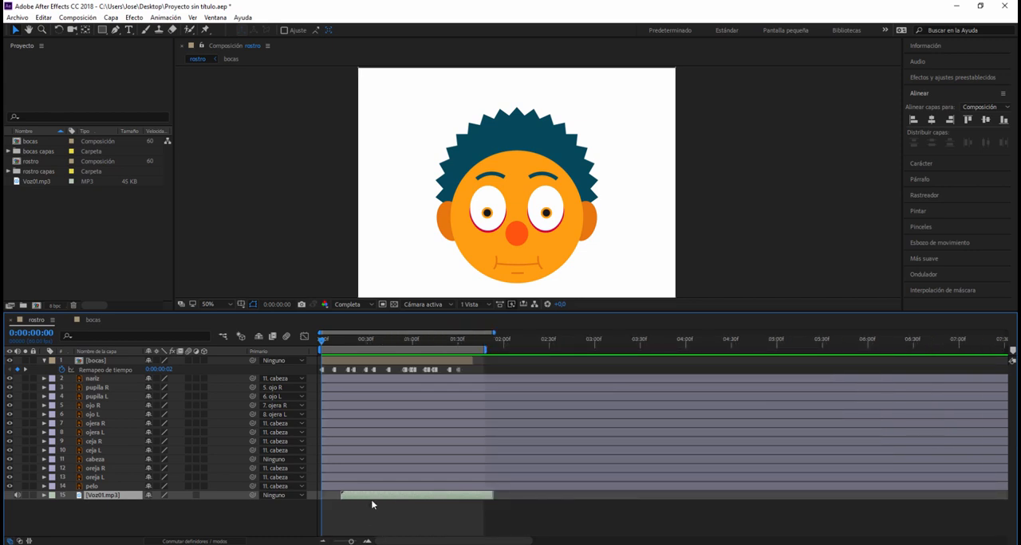
drag(381, 496, 541, 477)
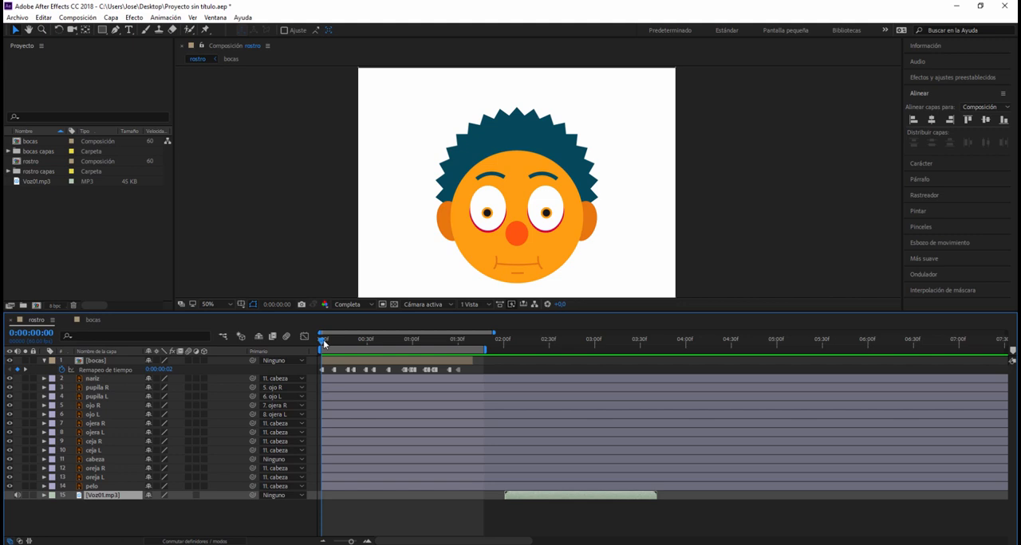
drag(324, 343, 410, 345)
drag(556, 495, 468, 496)
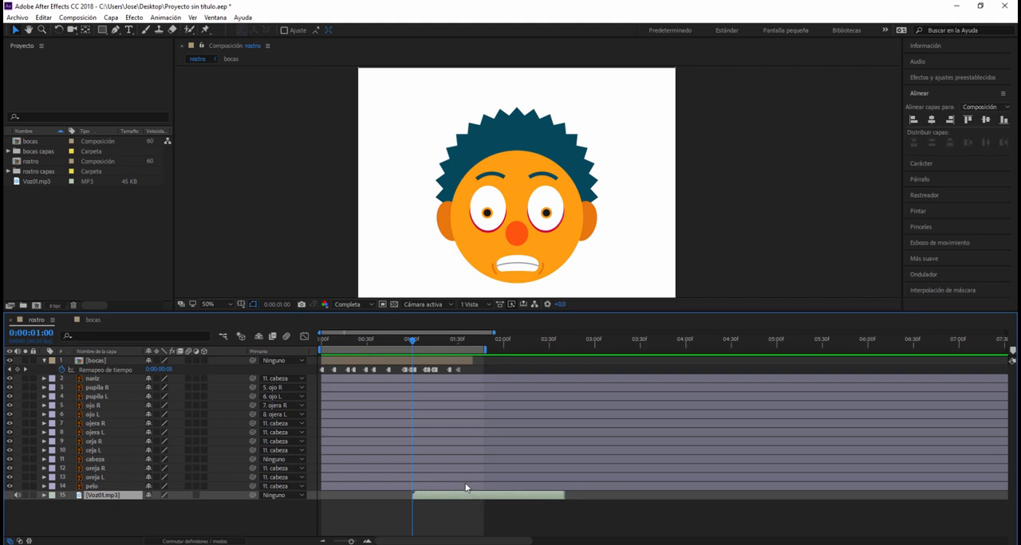
- Move the bocas layer with its keyframes to start at 0:00:01:00, and extend its in point back to 0:00:00:00
click(428, 361)
drag(428, 363, 518, 375)
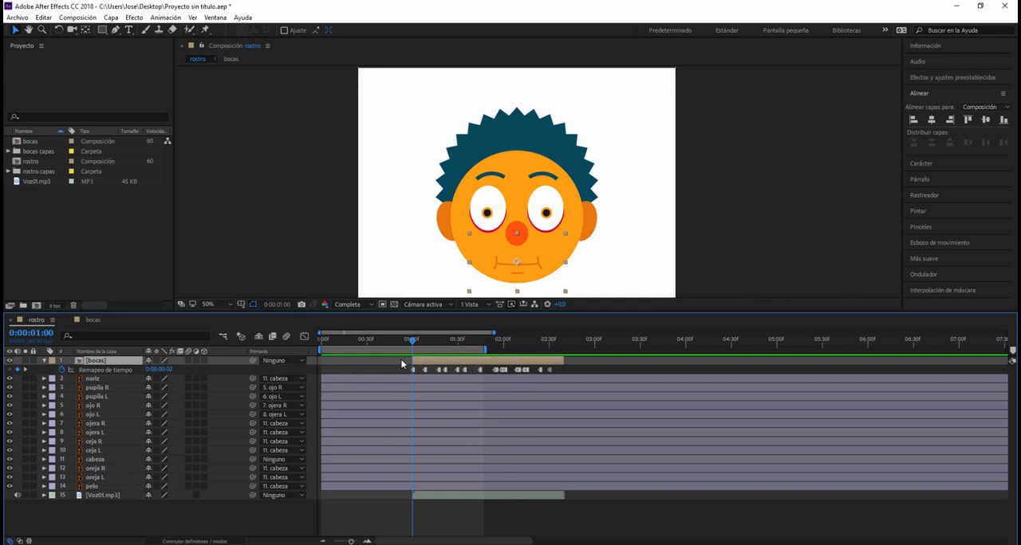
click(368, 373)
click(433, 363)
drag(413, 361, 322, 361)
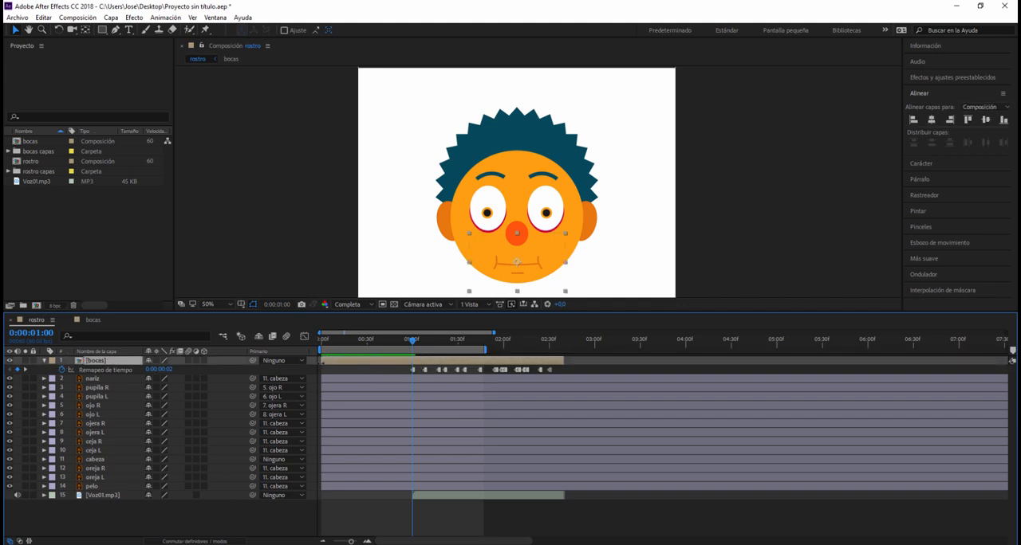
- Copy the first bocas time remap keyframe to 0:00:00:00 and extend the work area to the end of the bocas layer
click(414, 370)
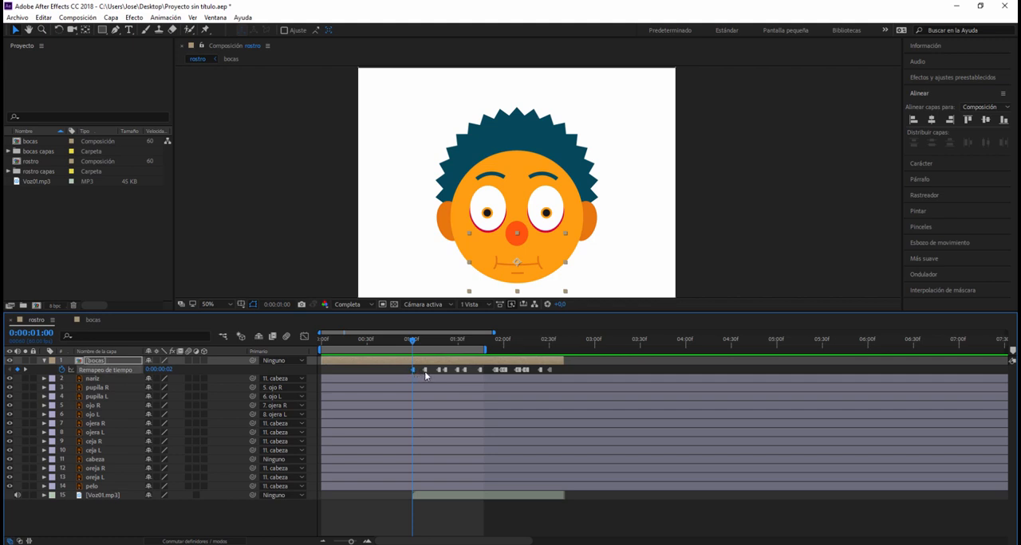
drag(411, 343, 317, 348)
key(ctrl+v)
drag(485, 349, 565, 349)
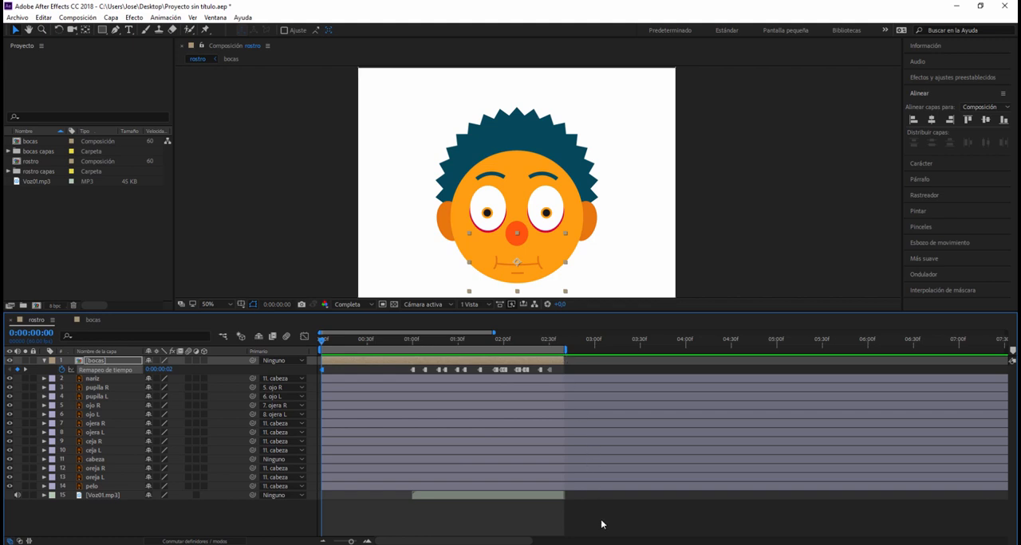
key(space)
key(space)
- Import parpados.ai and place it as the uppermost layer of the rostro composition
double_click(63, 211)
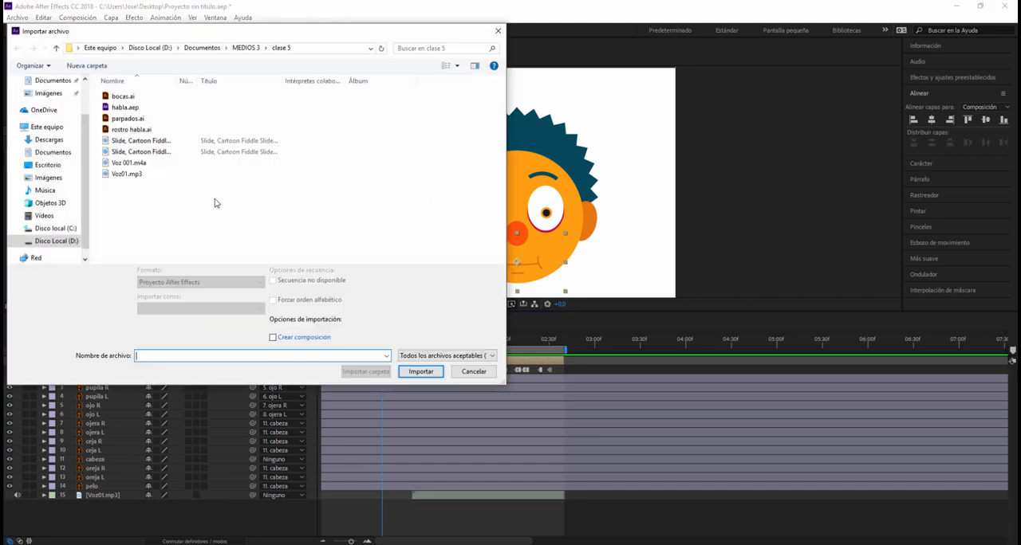
double_click(151, 121)
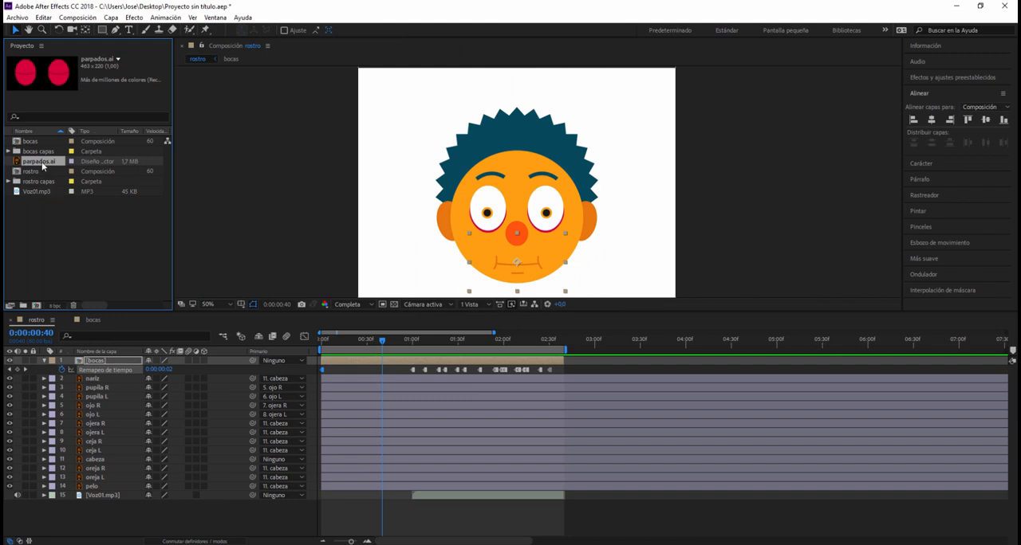
drag(43, 166, 63, 356)
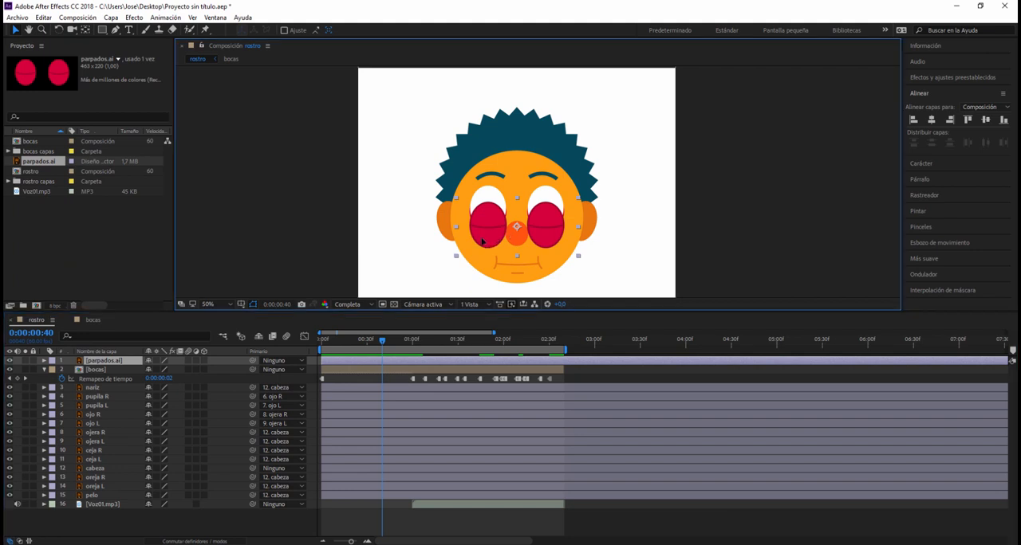
- Nudge the parpados.ai layer upward until the eyelids cover both eyes
key(shift+Up)
key(shift+Up)
key(shift+Up)
key(shift+Up)
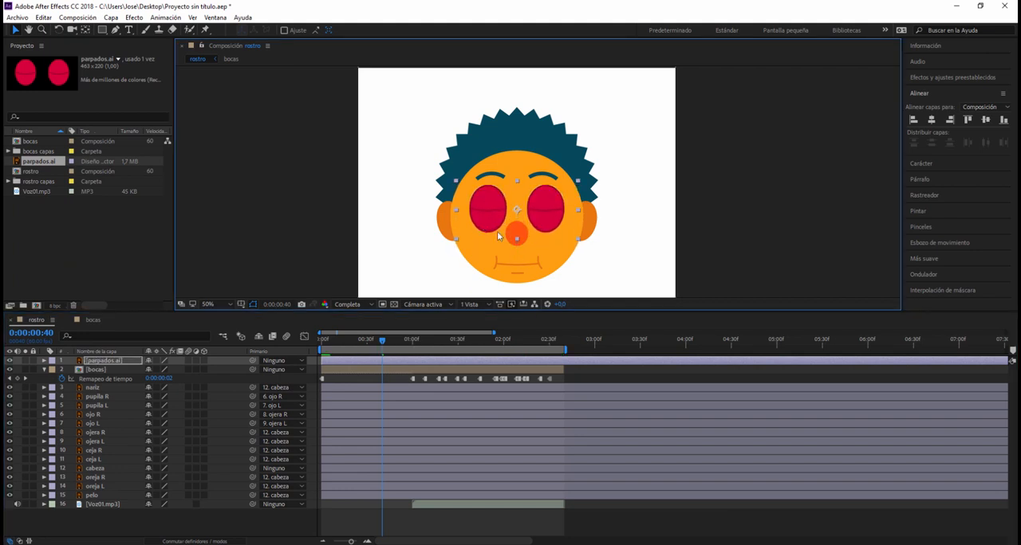
click(637, 236)
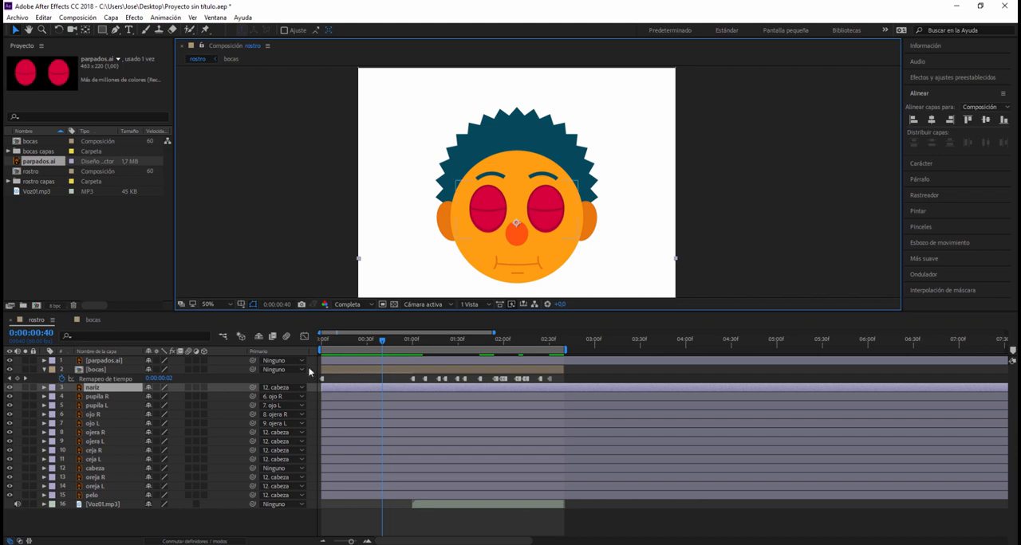
- Add an opacity keyframe of 0% to the parpados.ai layer at 0:00:00:00
drag(381, 340, 318, 354)
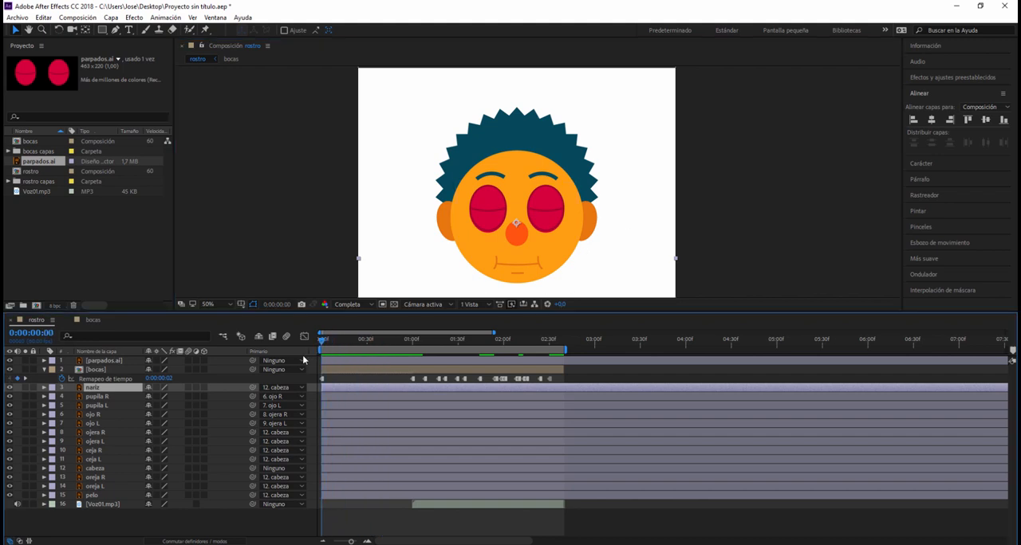
click(96, 362)
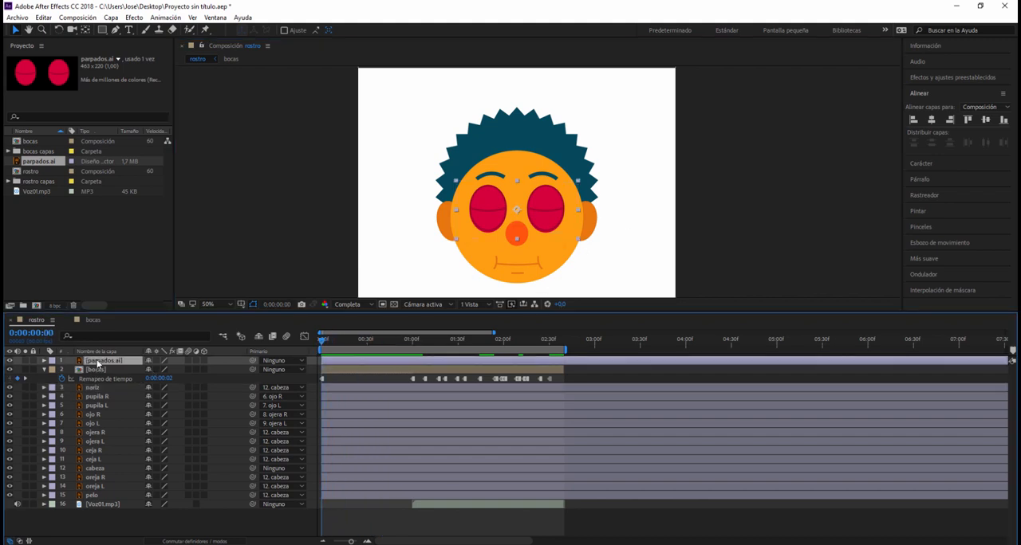
key(t)
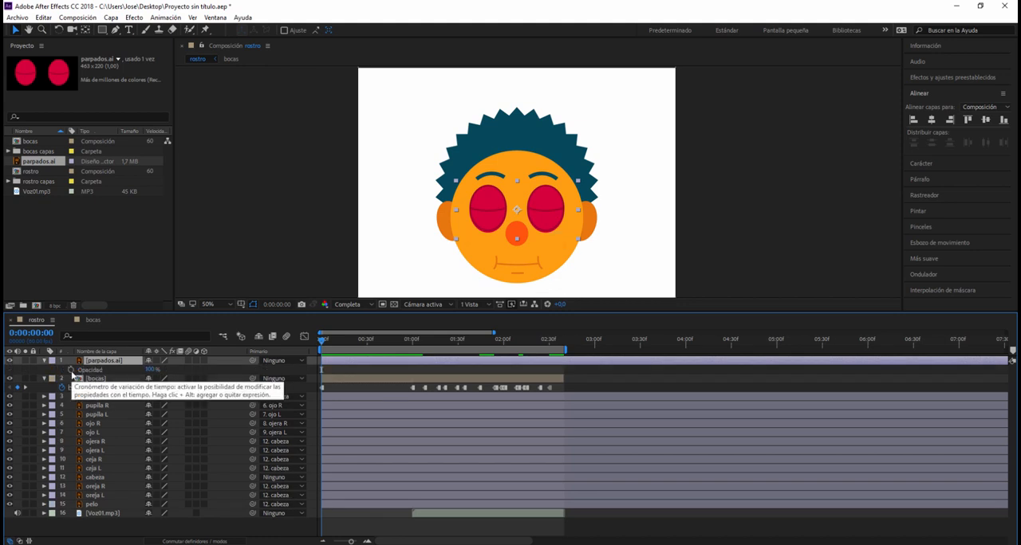
click(71, 370)
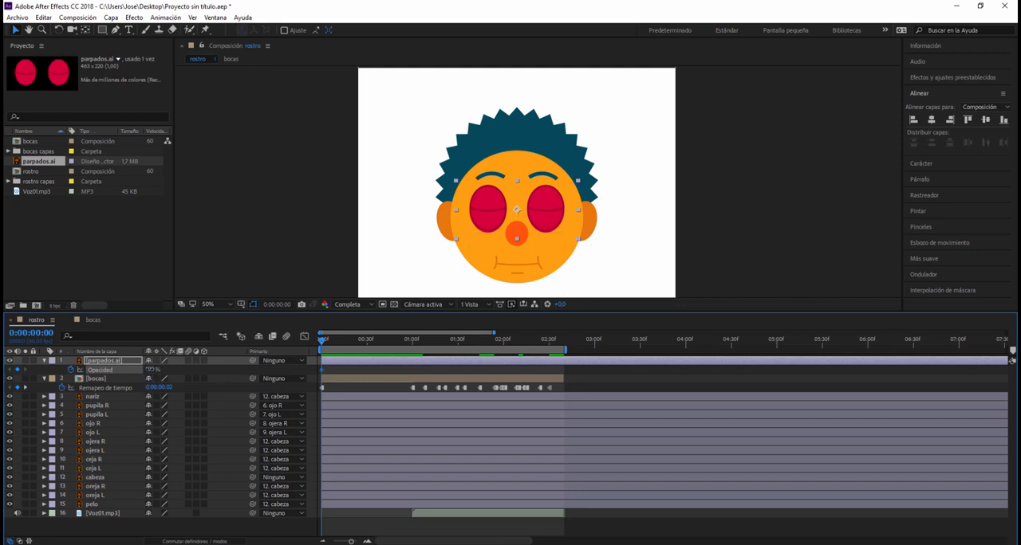
click(151, 369)
text(0)
key(Return)
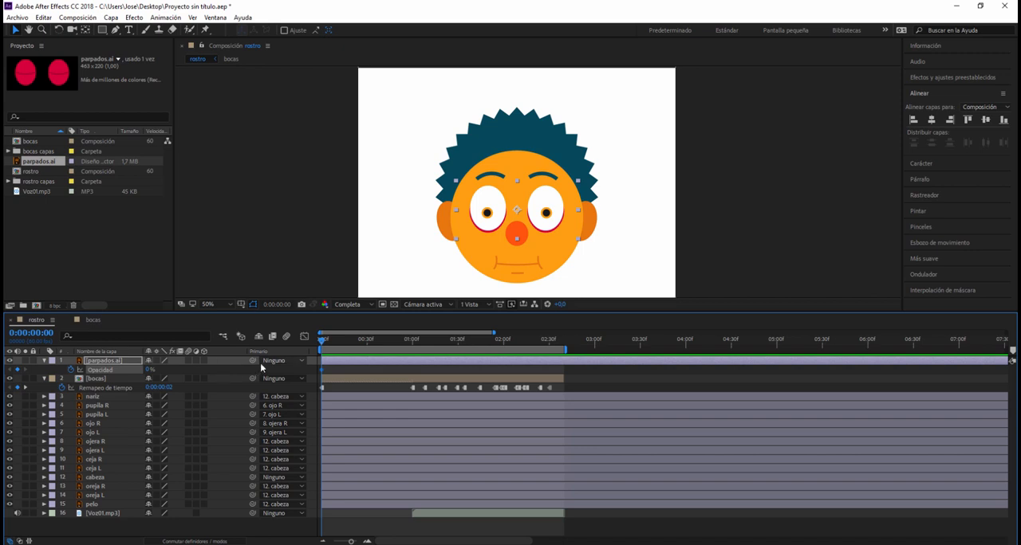
- Keyframe the parpados.ai opacity at 0% at 0:00:00:38 and at 100% at 0:00:00:41
drag(321, 341, 380, 342)
click(18, 370)
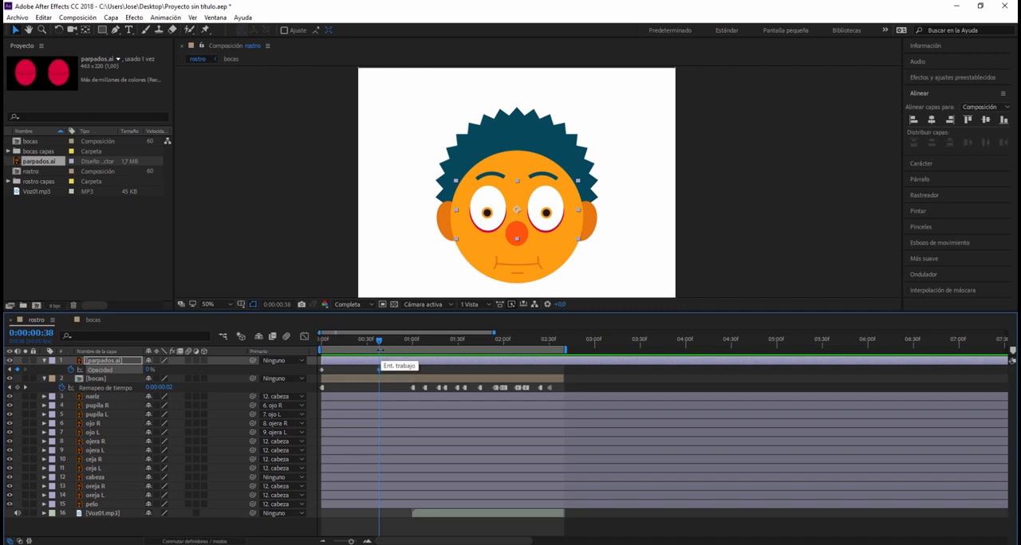
key(Page_Down)
key(Page_Down)
key(Page_Down)
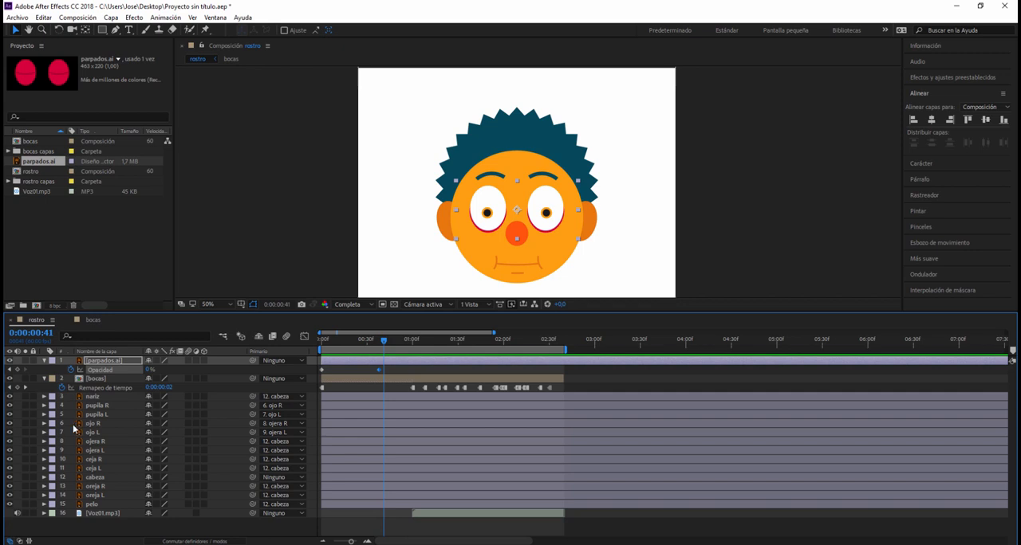
click(149, 369)
text(100)
key(Return)
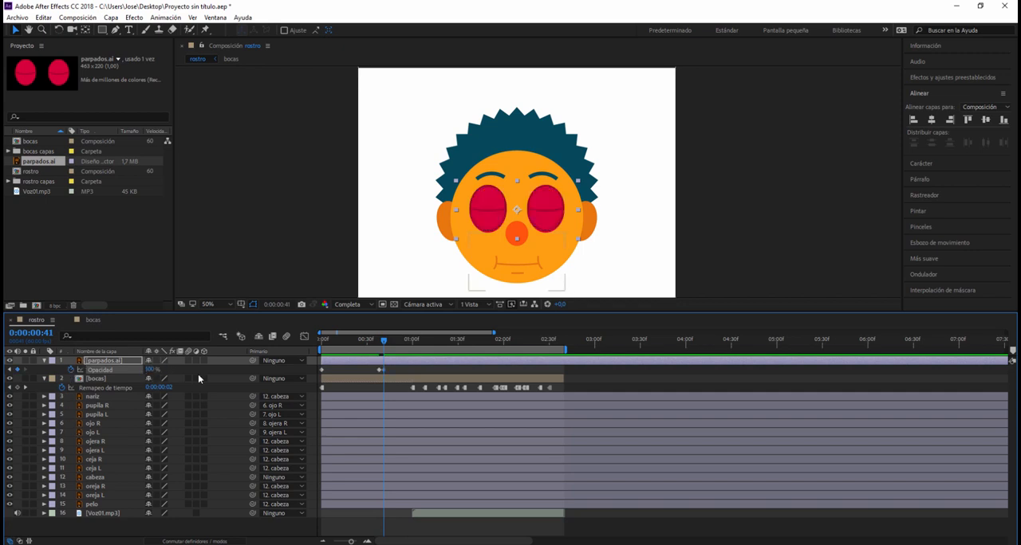
- Set a 0% opacity keyframe on parpados.ai at 0:00:00:44 and play back the blink
key(Page_Down)
key(Page_Down)
key(Page_Down)
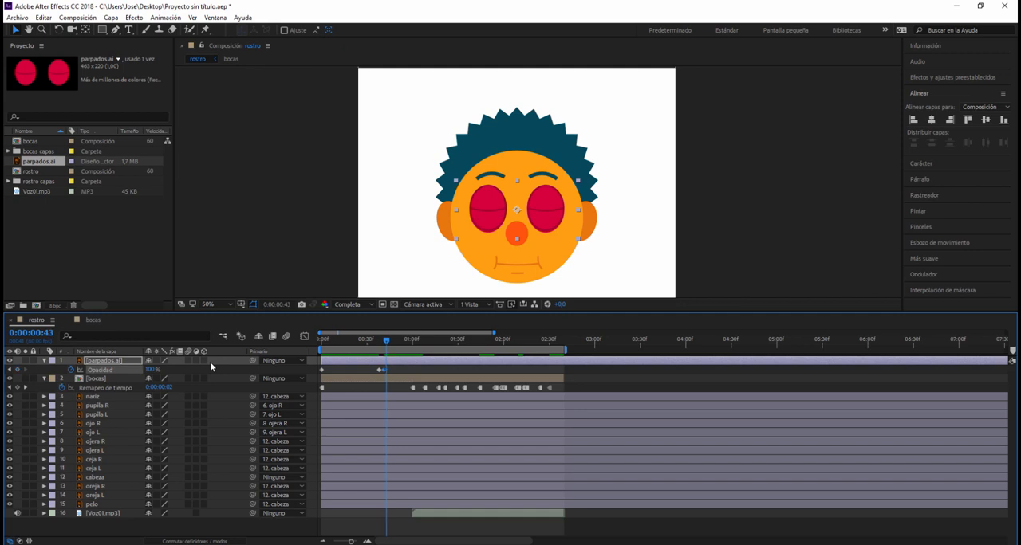
click(17, 370)
click(155, 369)
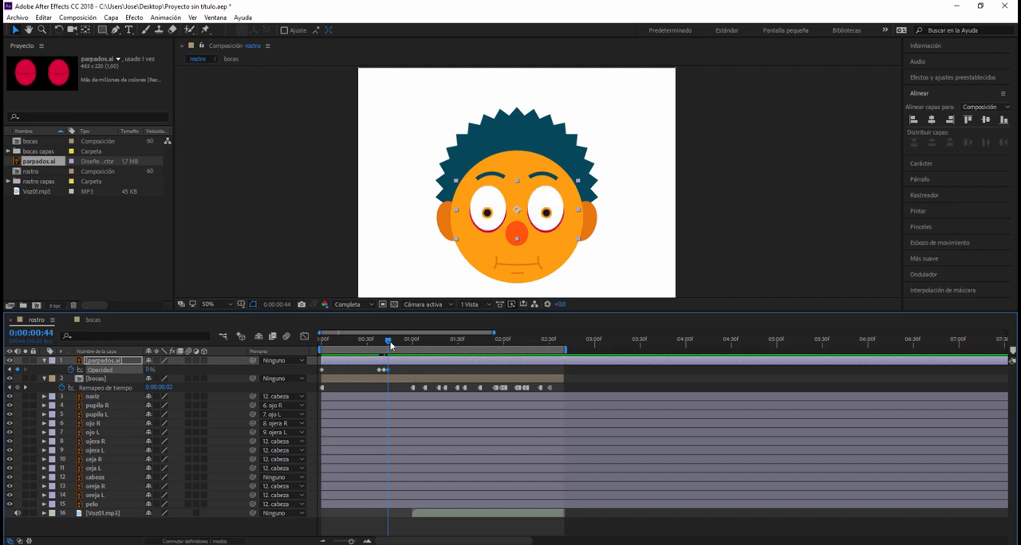
drag(389, 342, 358, 339)
key(space)
- Copy the three blink opacity keyframes to a second point between 0:00:01:30 and 0:00:02:00, and preview from the start
key(space)
drag(419, 342, 481, 368)
drag(397, 364, 380, 376)
click(417, 378)
key(ctrl+v)
drag(491, 370, 321, 341)
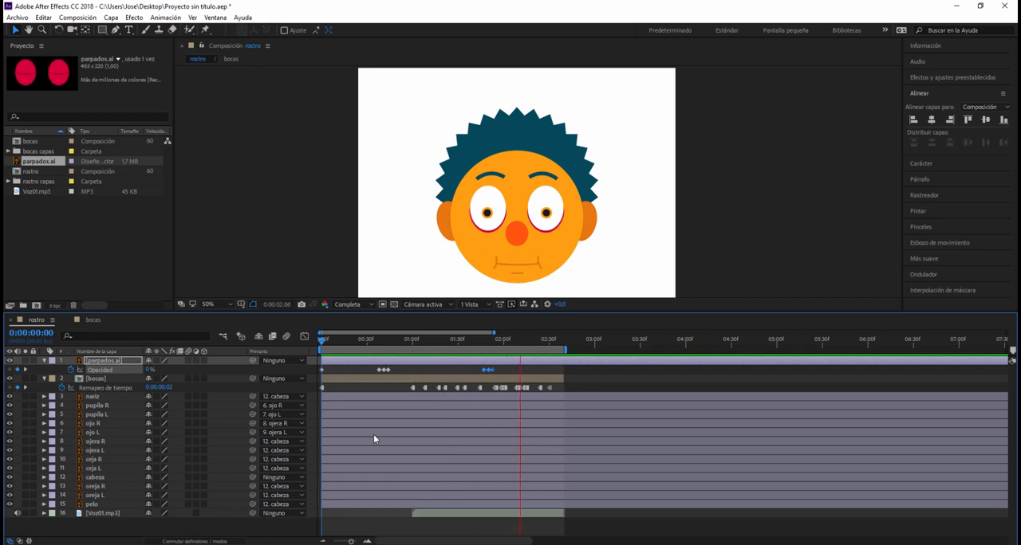
key(space)
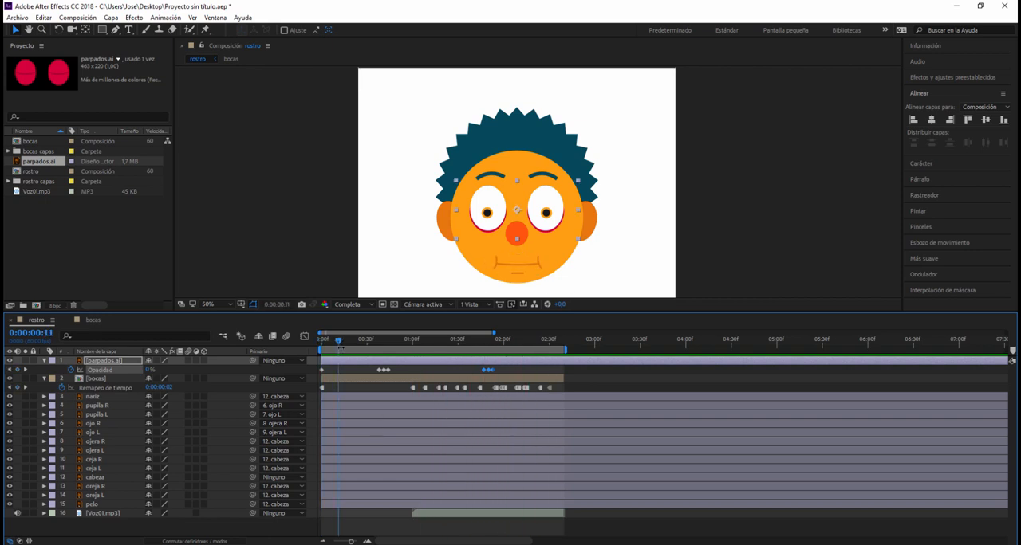
- Add a starting rotation keyframe of 0° to the ceja R layer at 0:00:01:00
drag(341, 347, 414, 371)
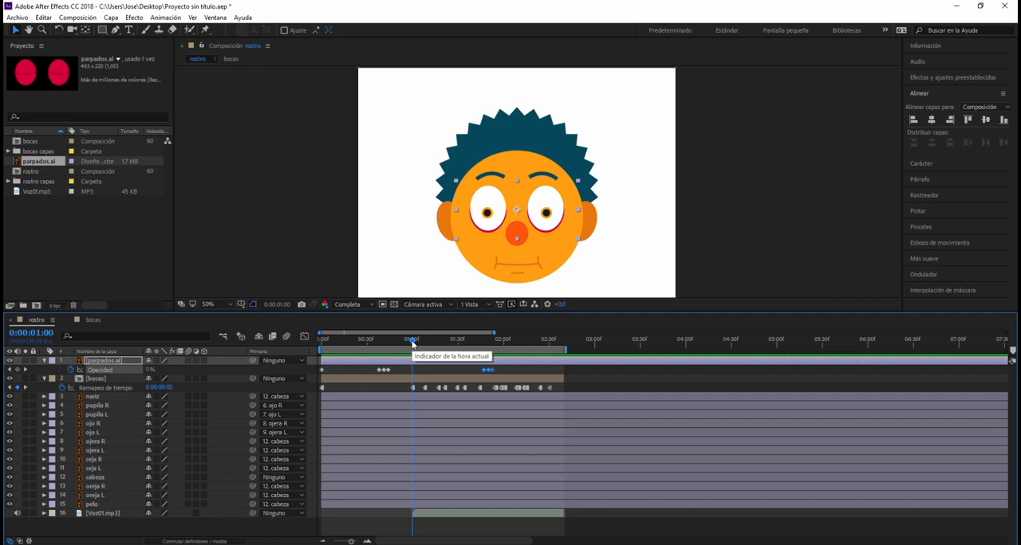
mouse_move(412, 343)
mouse_down()
mouse_move(437, 349)
mouse_move(412, 348)
mouse_up()
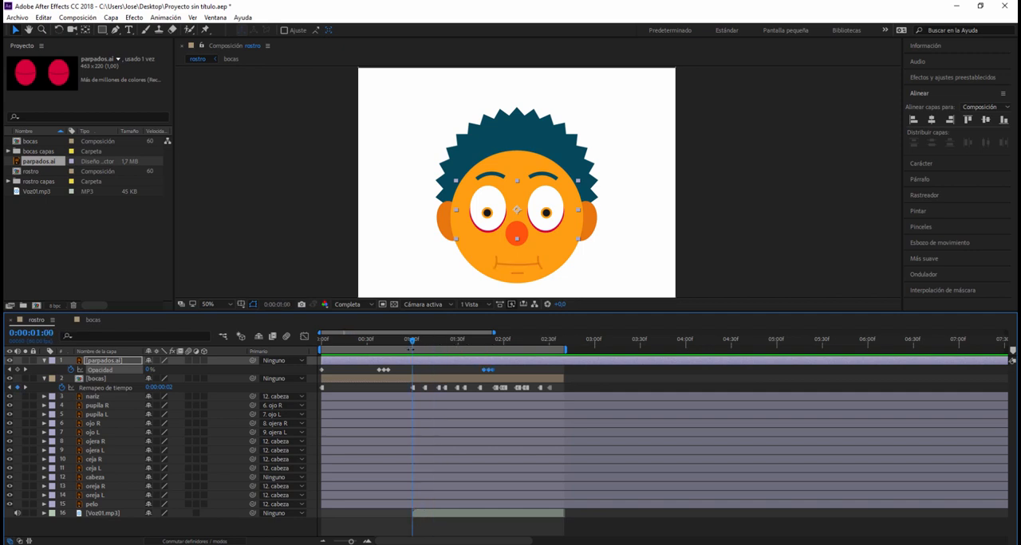
click(89, 460)
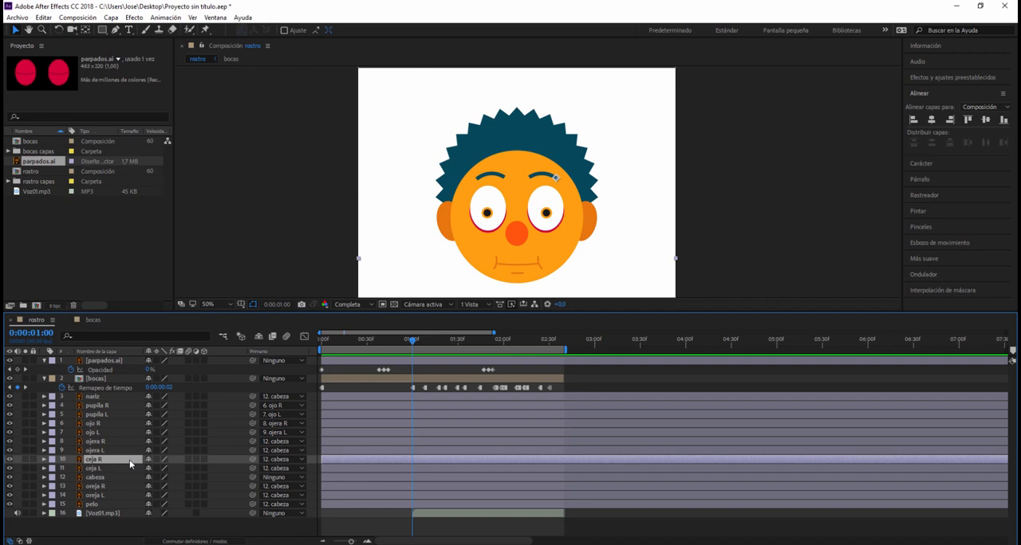
key(r)
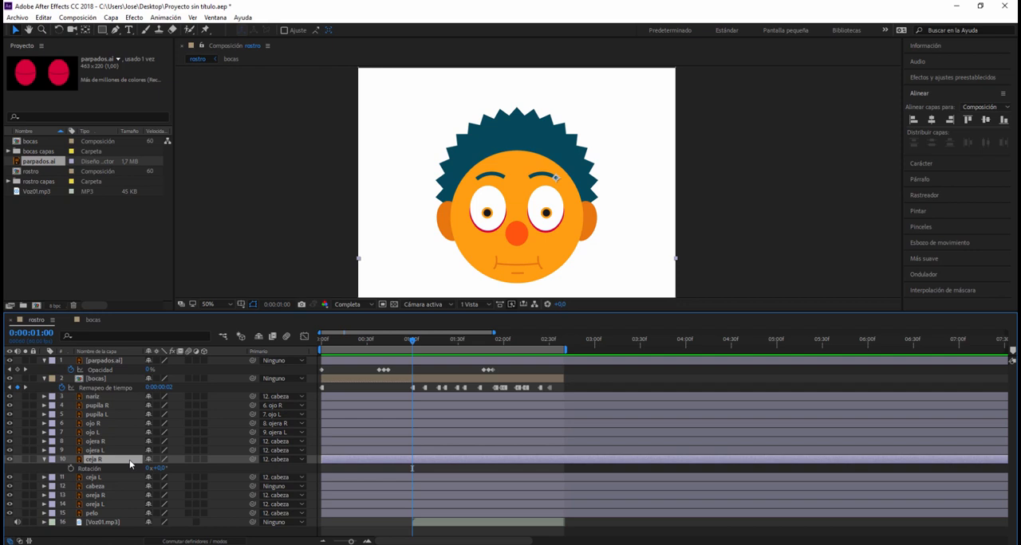
click(70, 468)
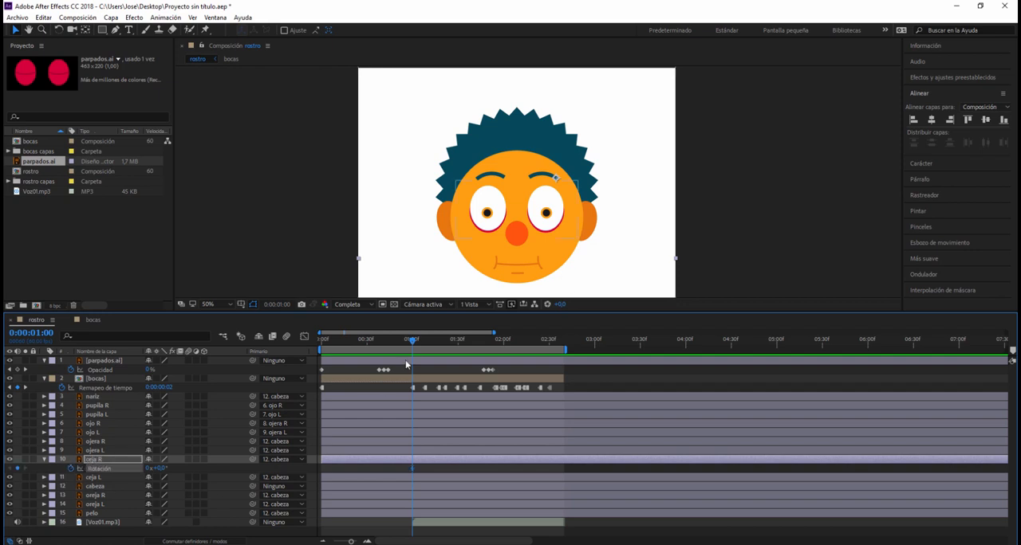
- Rotate the ceja R eyebrow to 15° at 0:00:01:15, raising its inner end
drag(414, 346, 437, 349)
click(59, 30)
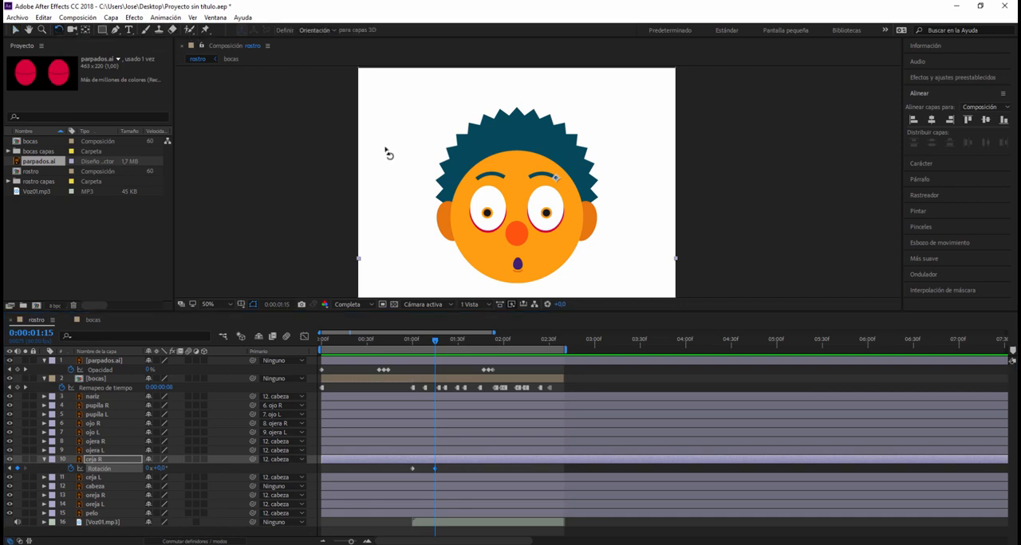
drag(530, 186, 538, 181)
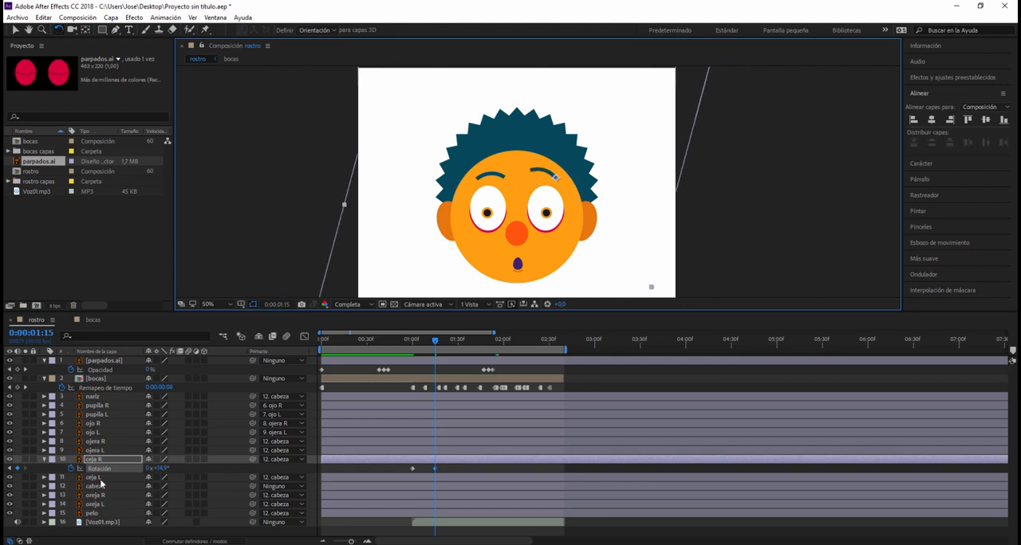
click(162, 468)
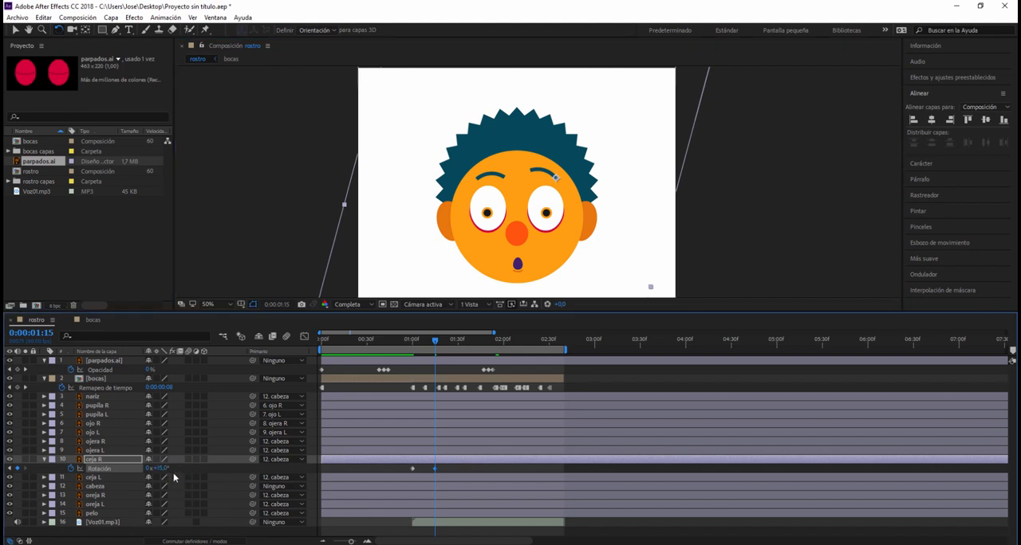
- Keyframe the ceja L rotation at 0° at 0:00:01:00 and at -15° at 0:00:01:15
click(98, 479)
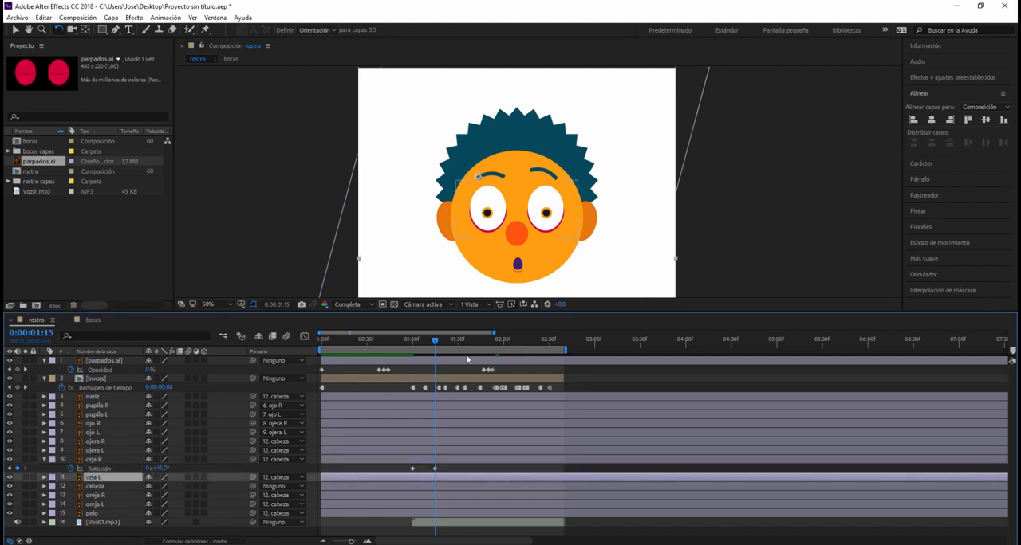
key(r)
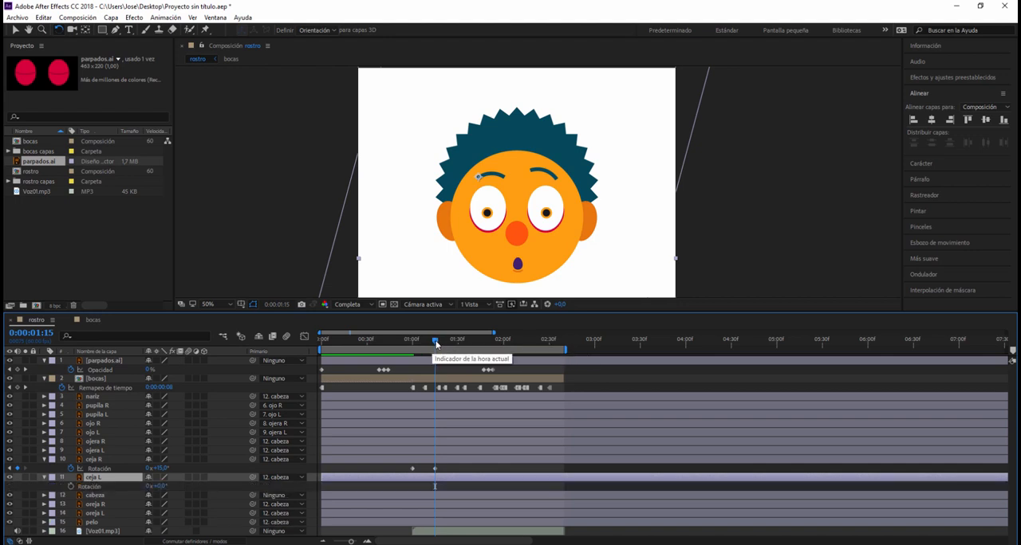
drag(435, 345, 413, 341)
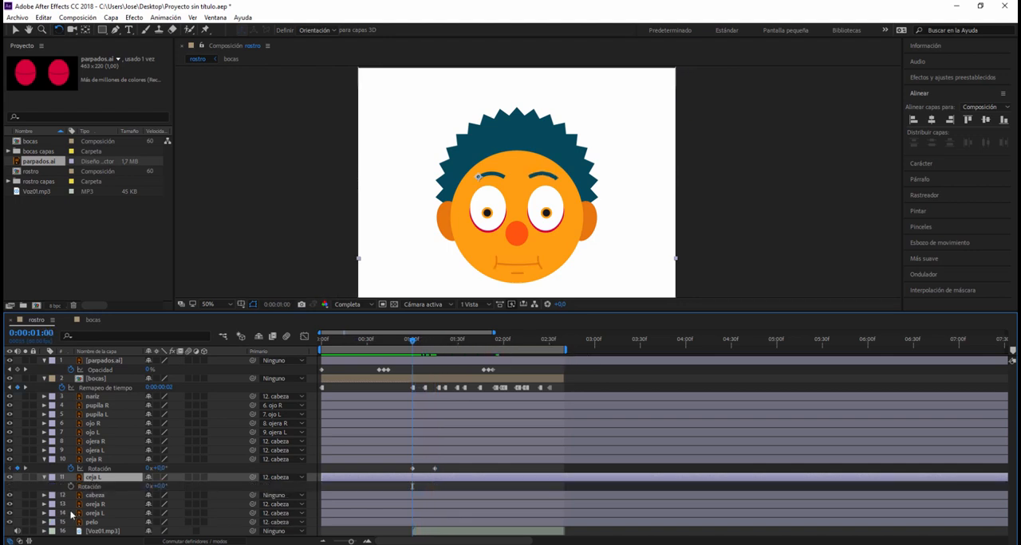
click(70, 487)
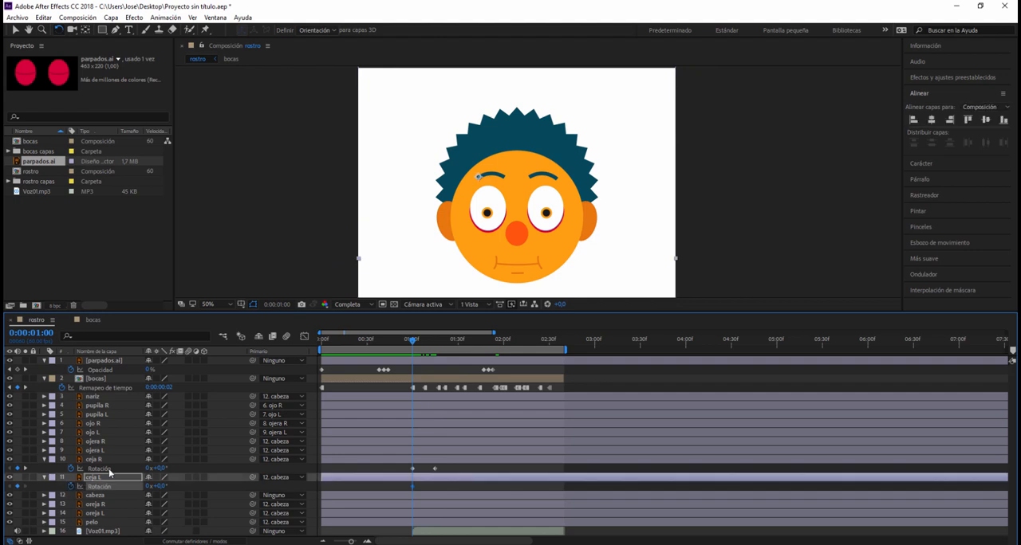
drag(411, 342, 433, 348)
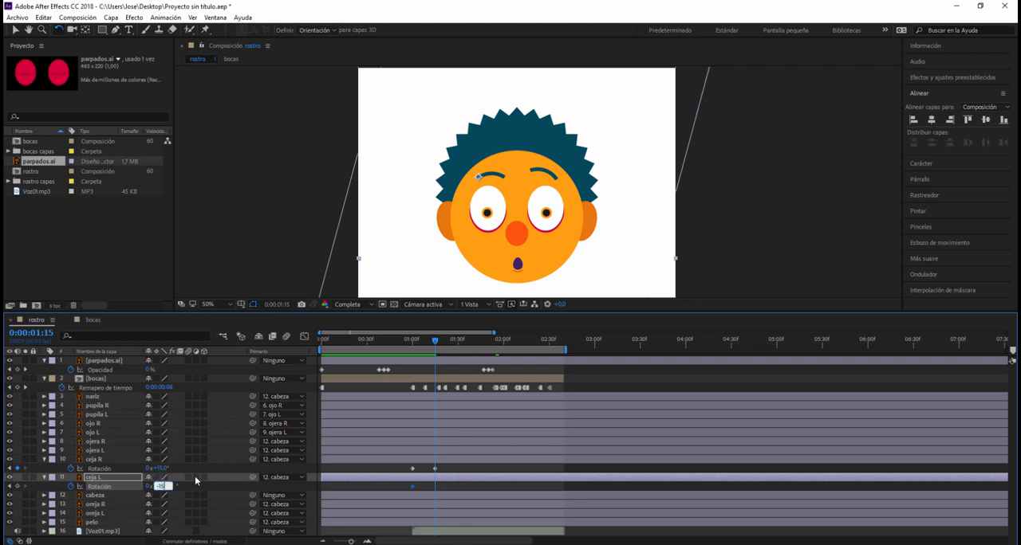
key(Return)
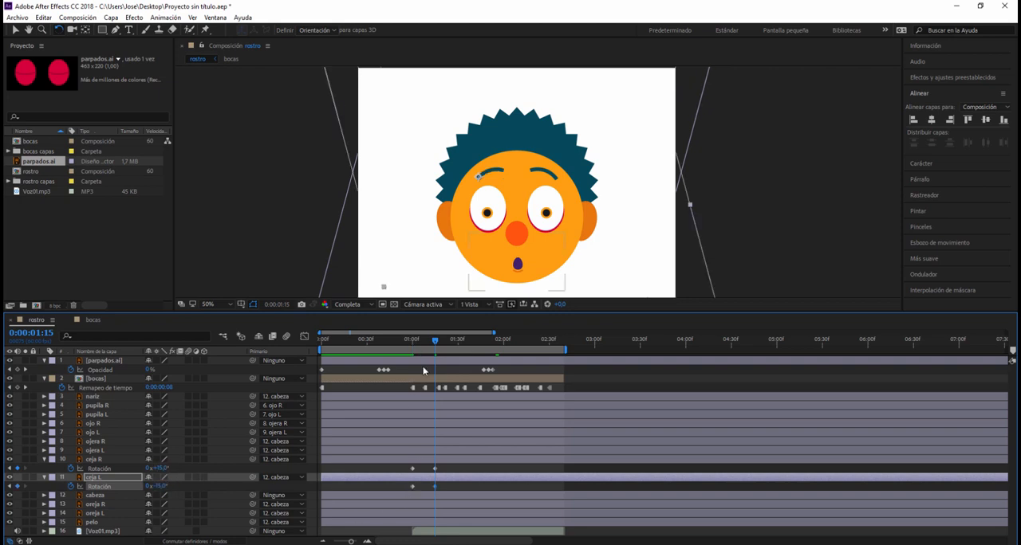
- Show the position of ceja R alongside its rotation and add a position keyframe at 0:00:00:52
drag(437, 340, 412, 374)
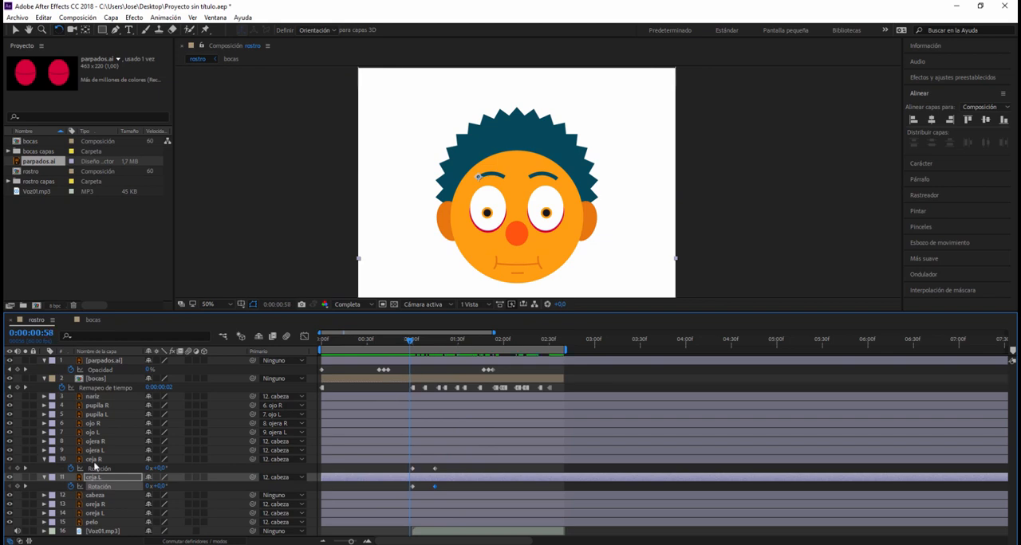
click(94, 460)
key(shift+p)
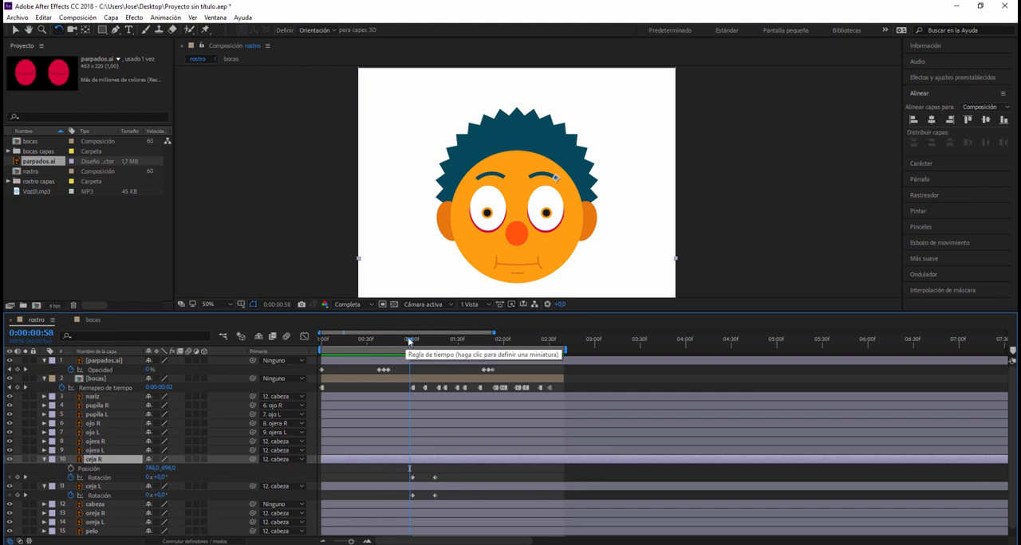
click(412, 341)
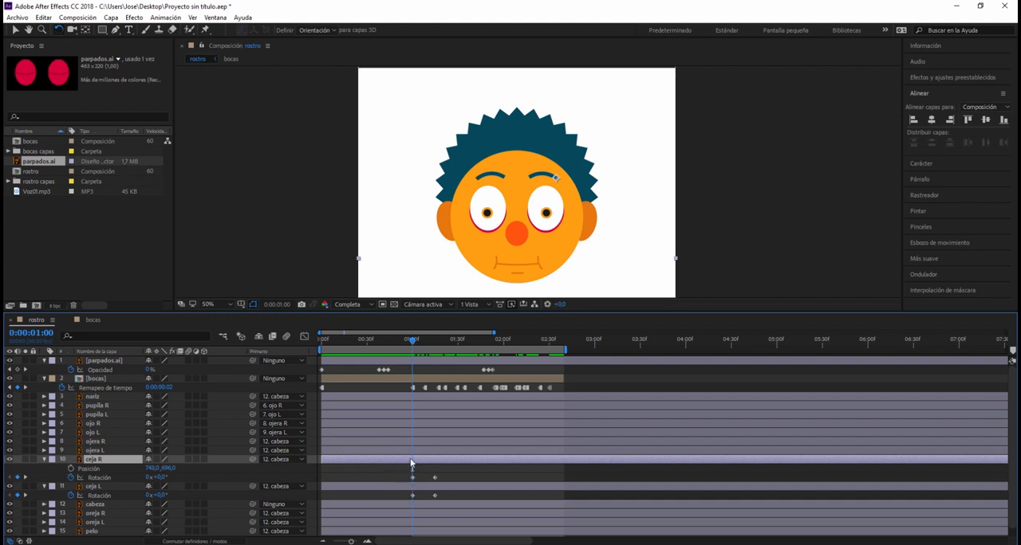
drag(412, 344, 400, 345)
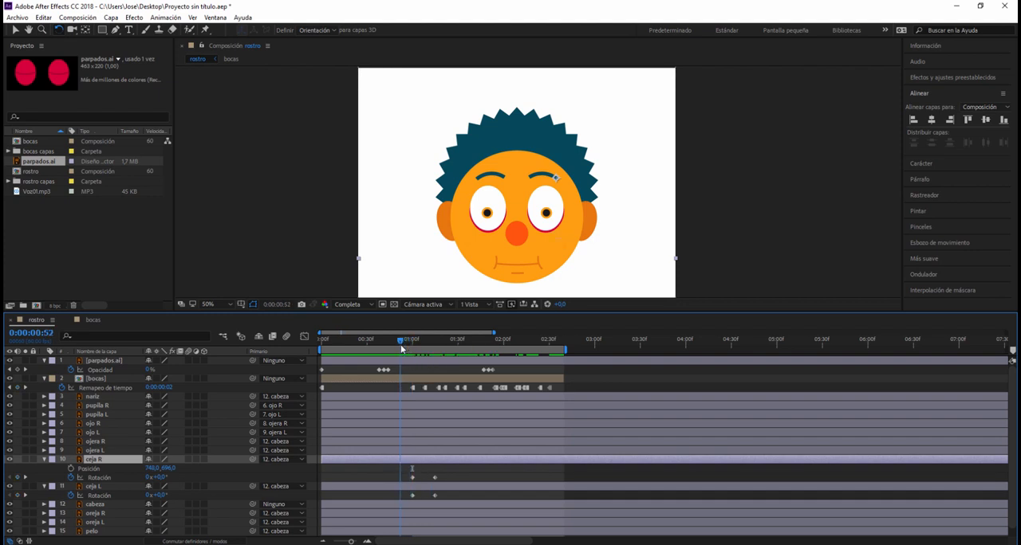
click(70, 470)
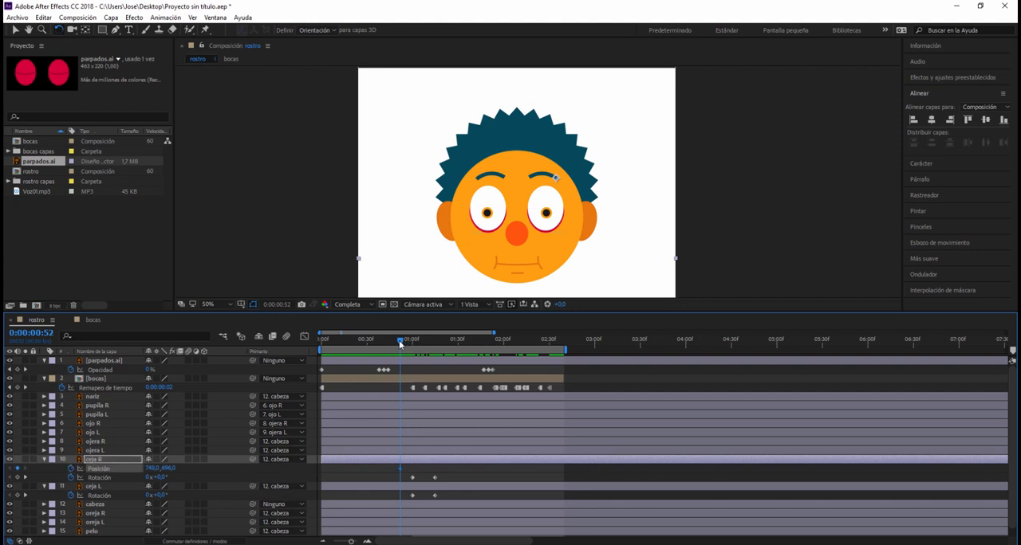
- Add a ceja R position keyframe at 0:00:01:08 and nudge the eyebrow up to 748, 682
drag(412, 348, 423, 349)
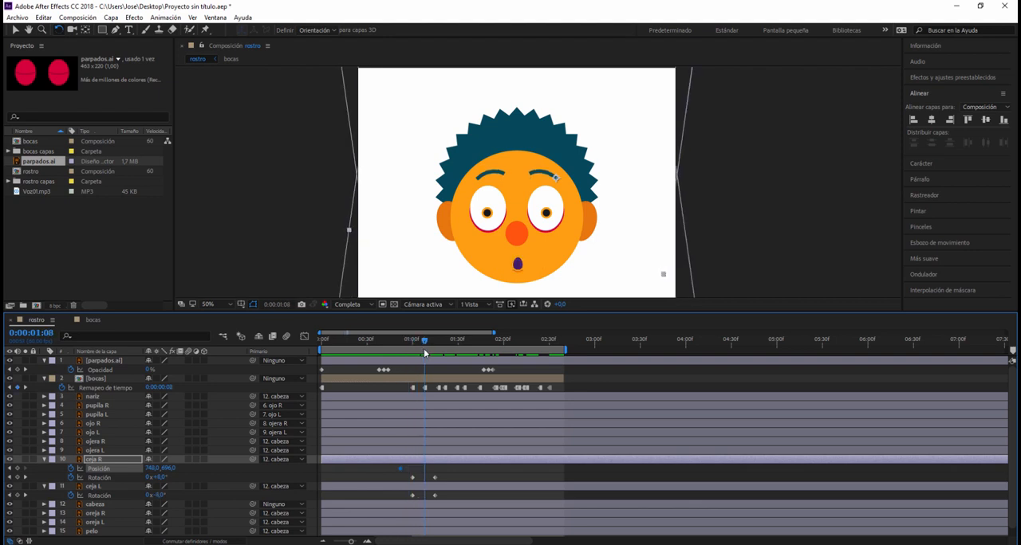
click(17, 469)
click(15, 30)
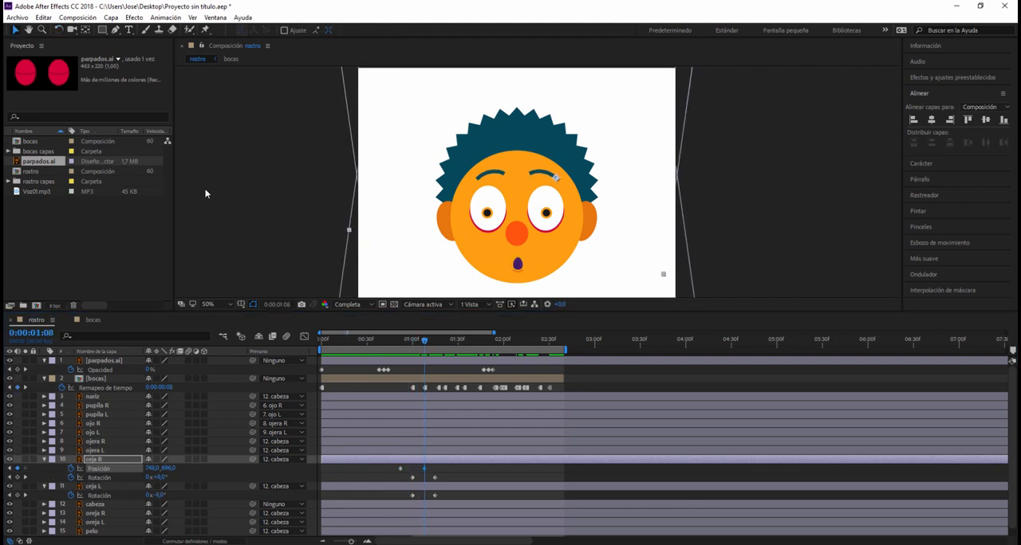
key(Up)
key(Up)
key(Up)
key(Up)
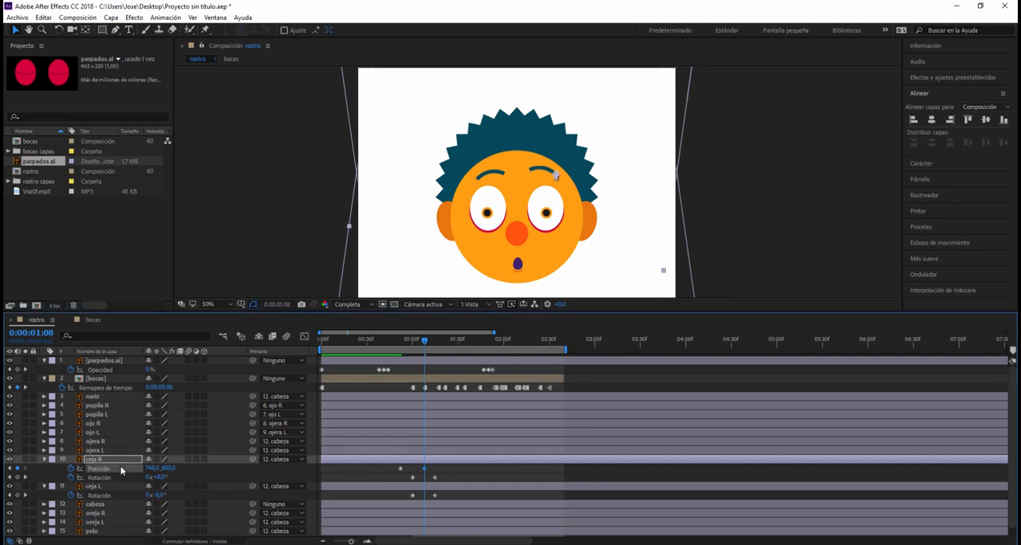
- Show the position of ceja L alongside its rotation and add a position keyframe at 0:00:00:52
click(92, 486)
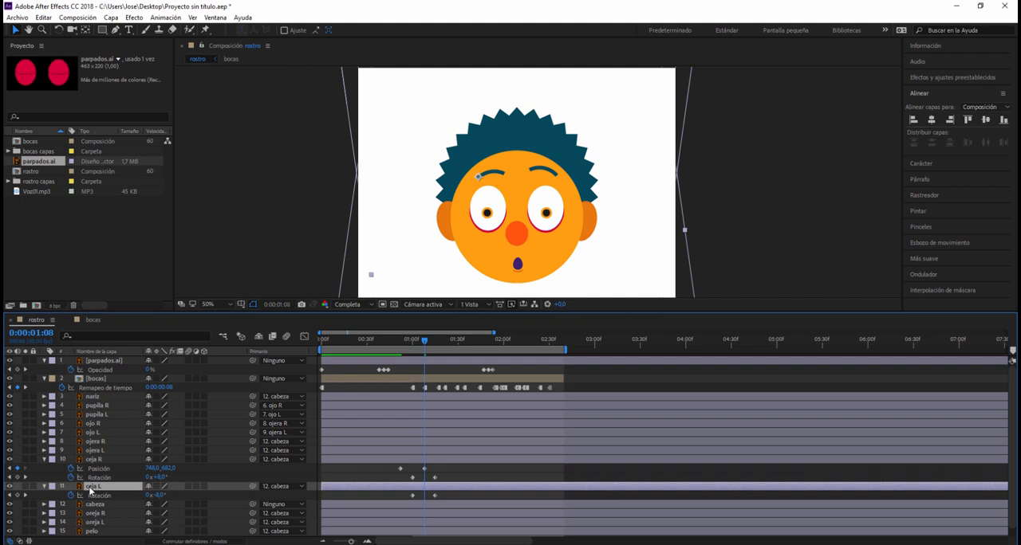
key(shift+p)
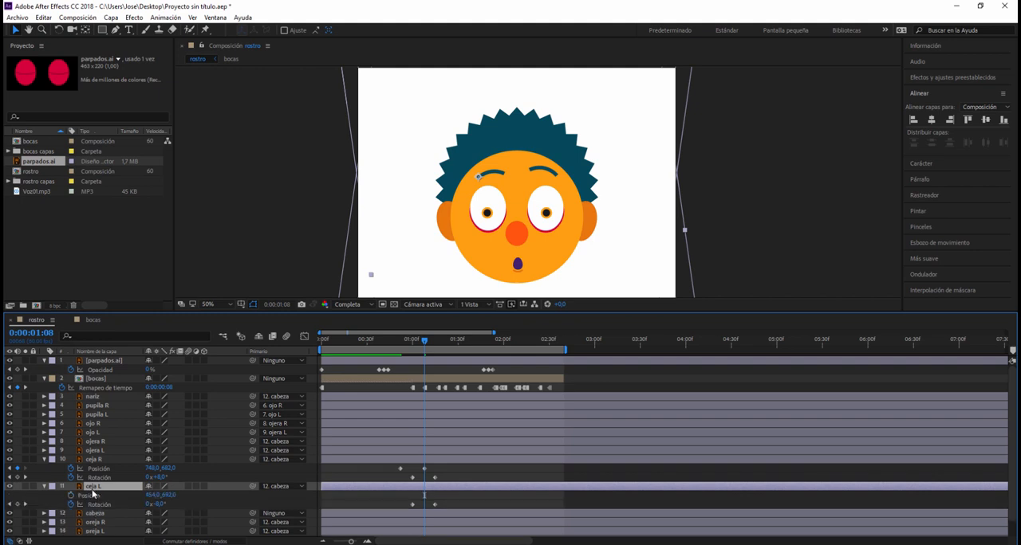
click(402, 344)
key(Page_Up)
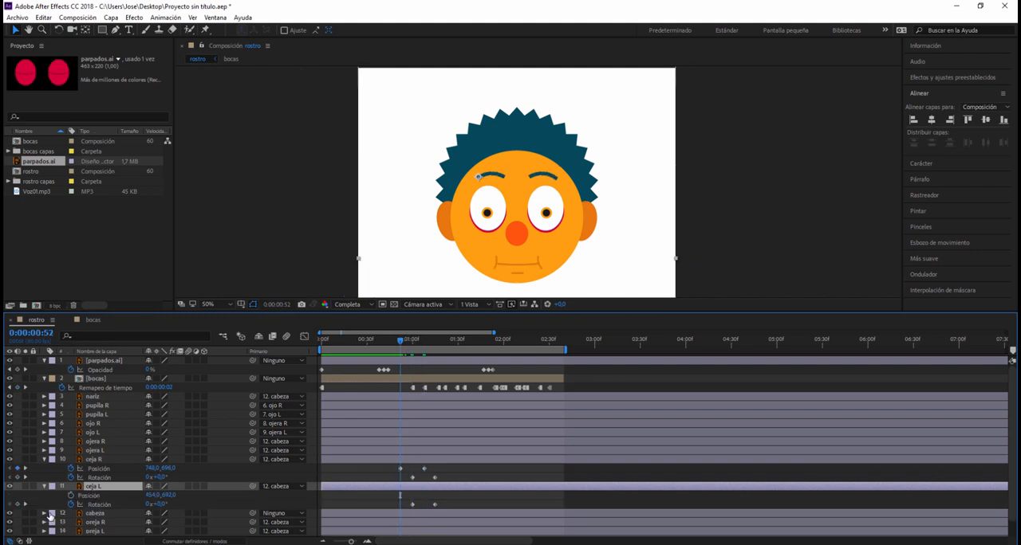
click(71, 495)
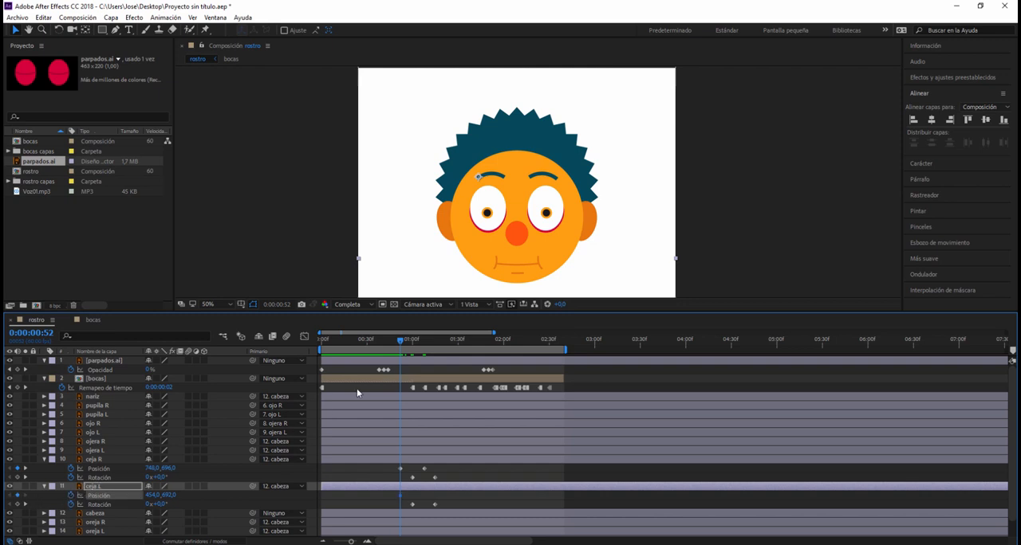
- Add a ceja L position keyframe at 0:00:01:08 with the eyebrow raised to 454, 682
drag(399, 346, 421, 357)
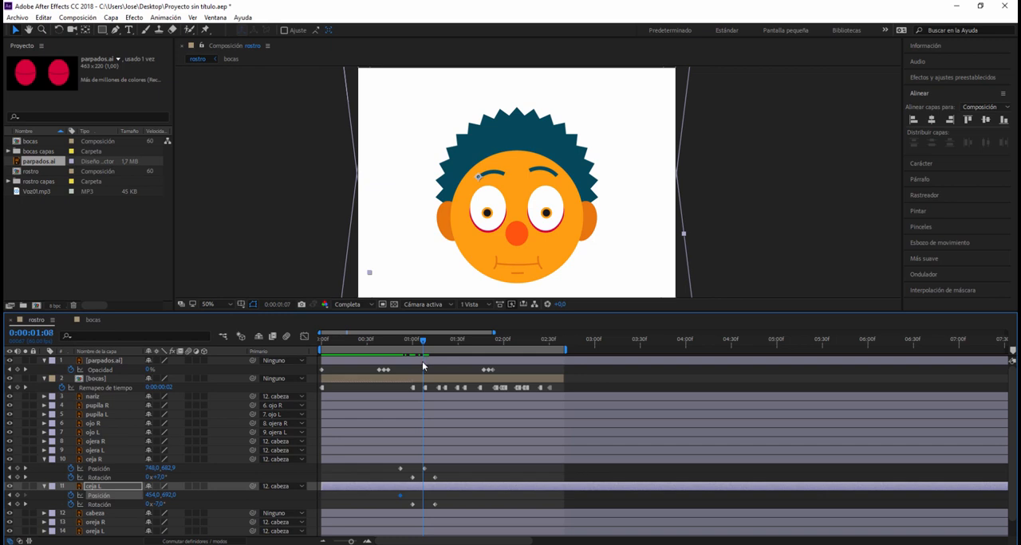
key(Page_Down)
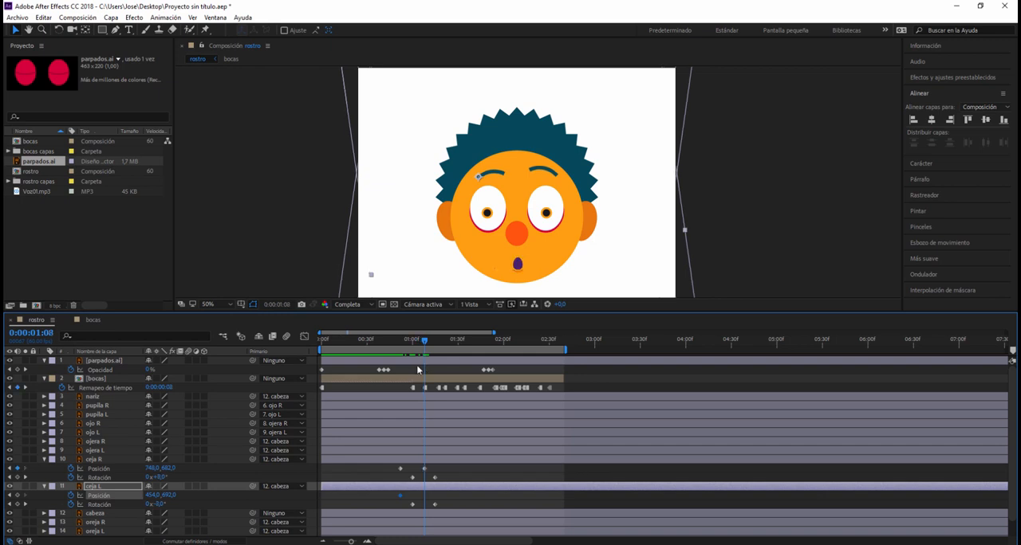
click(16, 496)
click(674, 390)
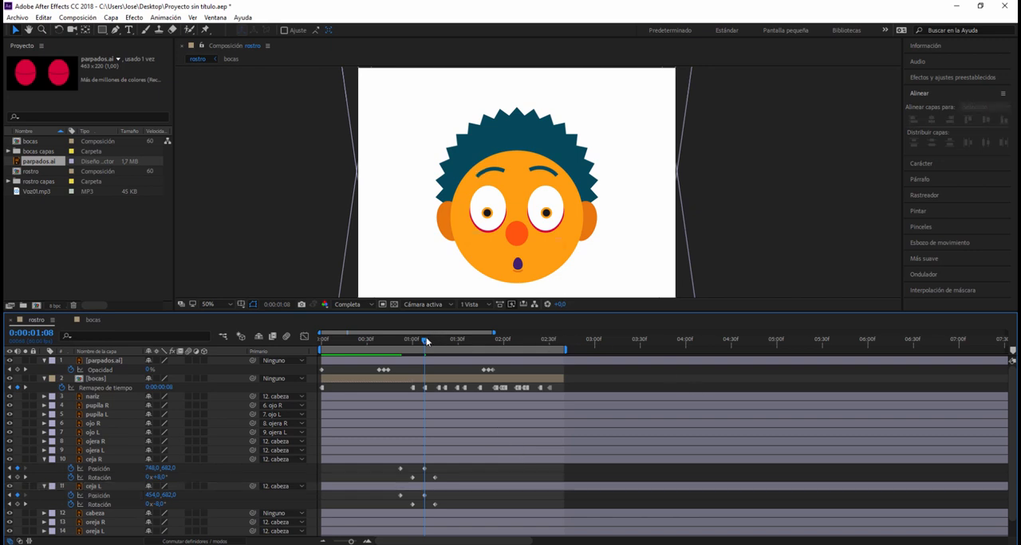
- Copy the two ceja R position keyframes to 0:00:01:44 and reverse their order so the eyebrow lowers from 748, 682 to 748, 696
drag(427, 341, 479, 386)
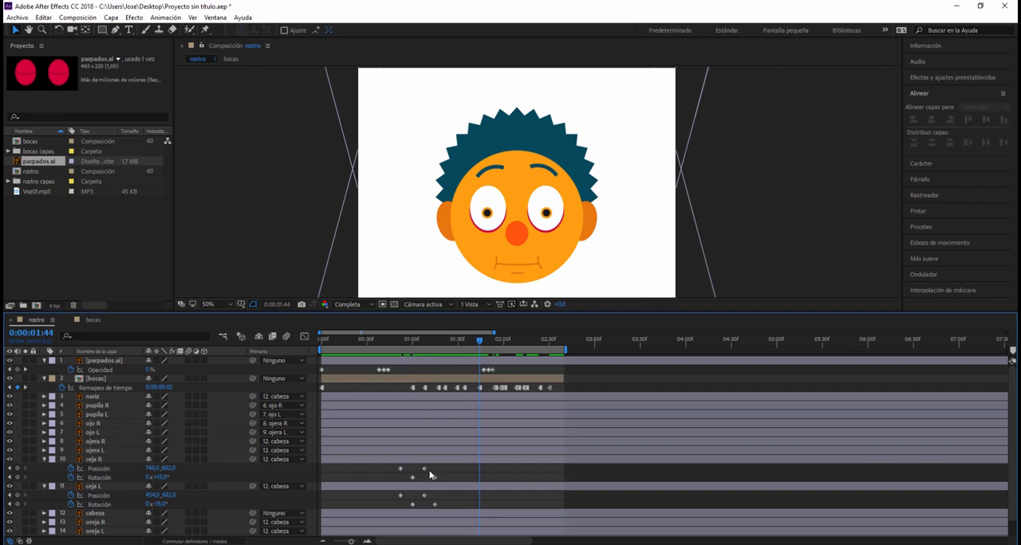
drag(430, 474, 394, 466)
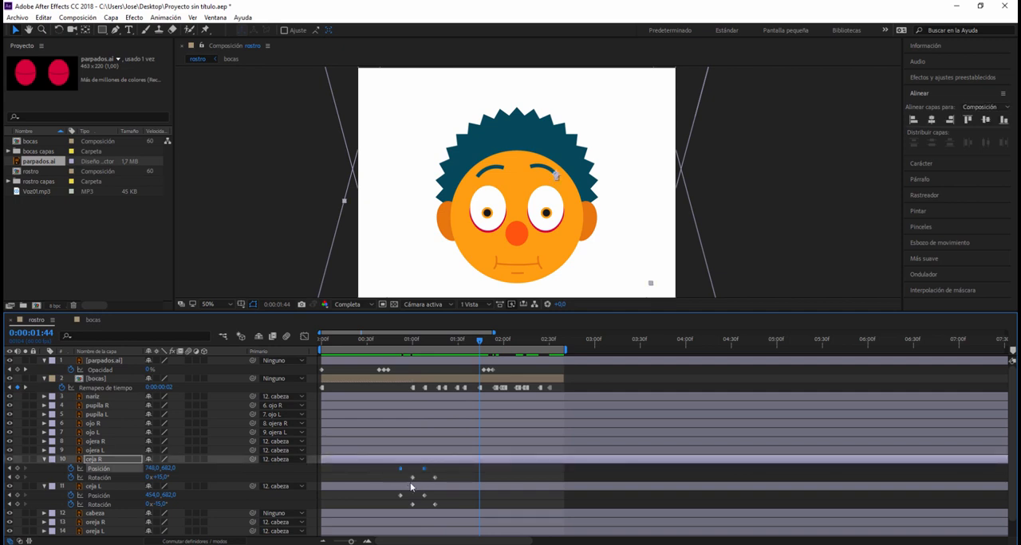
key(ctrl+c)
key(ctrl+v)
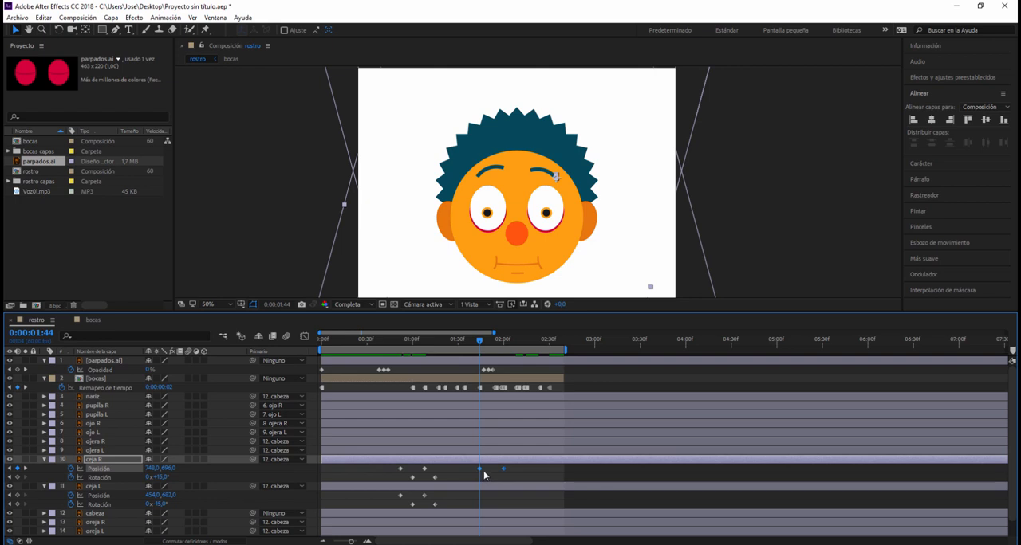
mouse_move(502, 466)
mouse_down()
mouse_move(458, 471)
mouse_move(500, 479)
mouse_up()
click(463, 480)
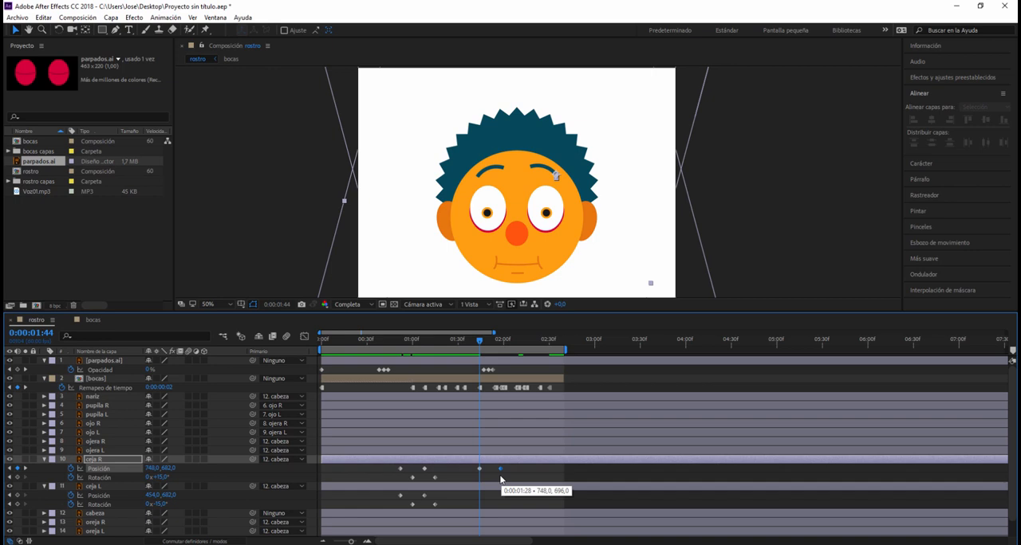
drag(502, 480, 501, 481)
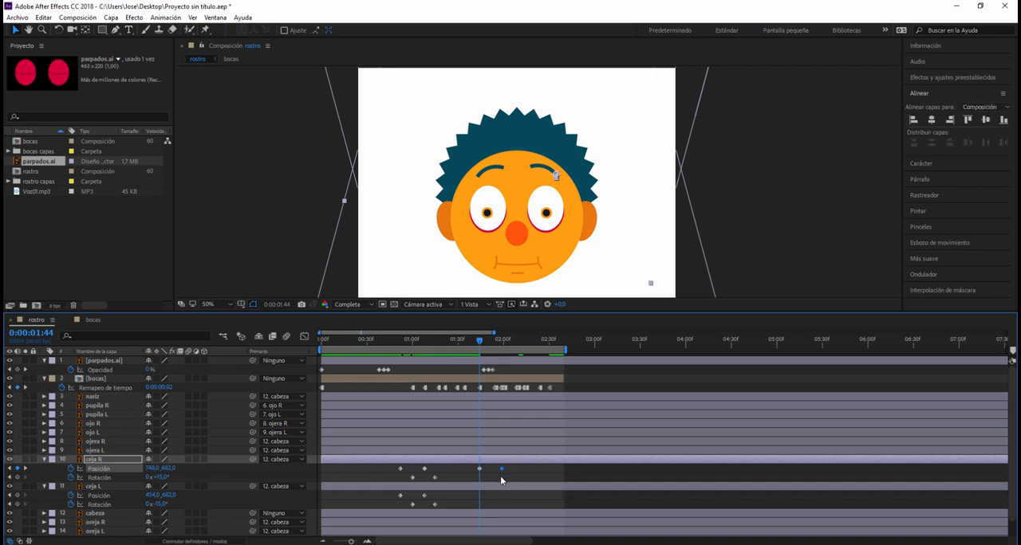
- Copy the two ceja L position keyframes to 0:00:01:44 and reverse their order so the eyebrow lowers from 454, 682 to 454, 692
drag(434, 501, 393, 493)
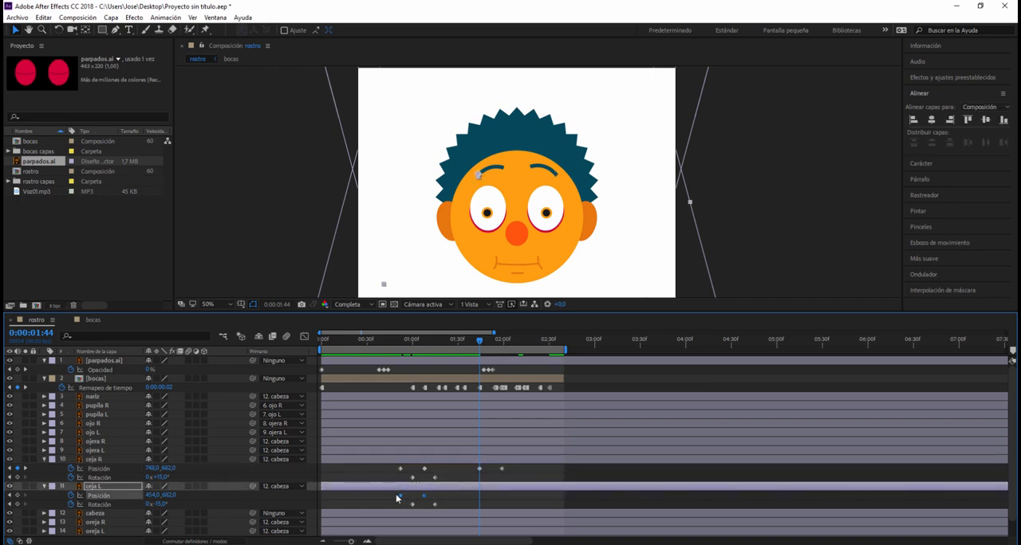
key(ctrl+v)
click(515, 498)
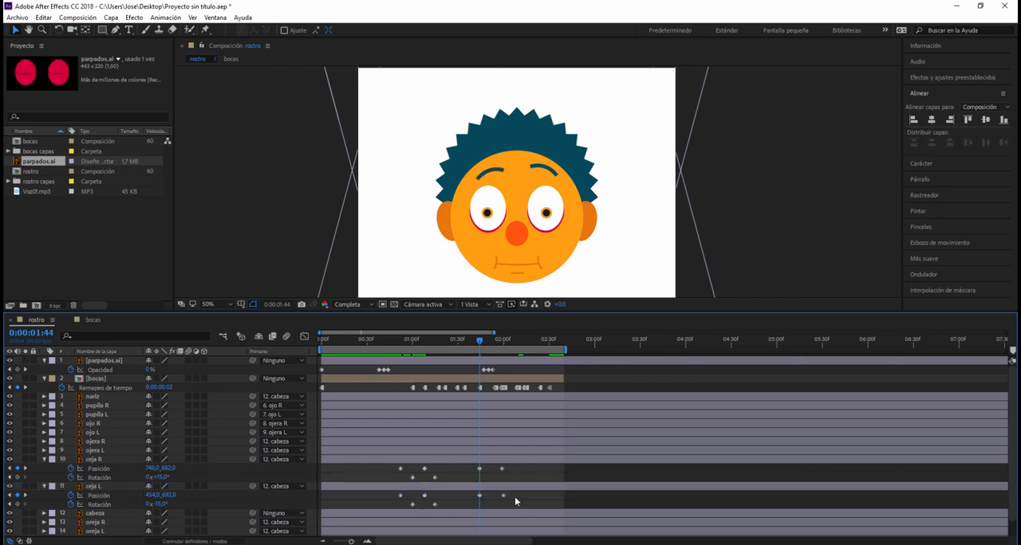
mouse_move(512, 496)
mouse_down()
mouse_move(472, 499)
mouse_move(502, 502)
mouse_up()
click(469, 500)
- Copy the two ceja R rotation keyframes to 0:00:01:44 and reverse their order so the eyebrow rotates from 15° back to 0°
click(411, 478)
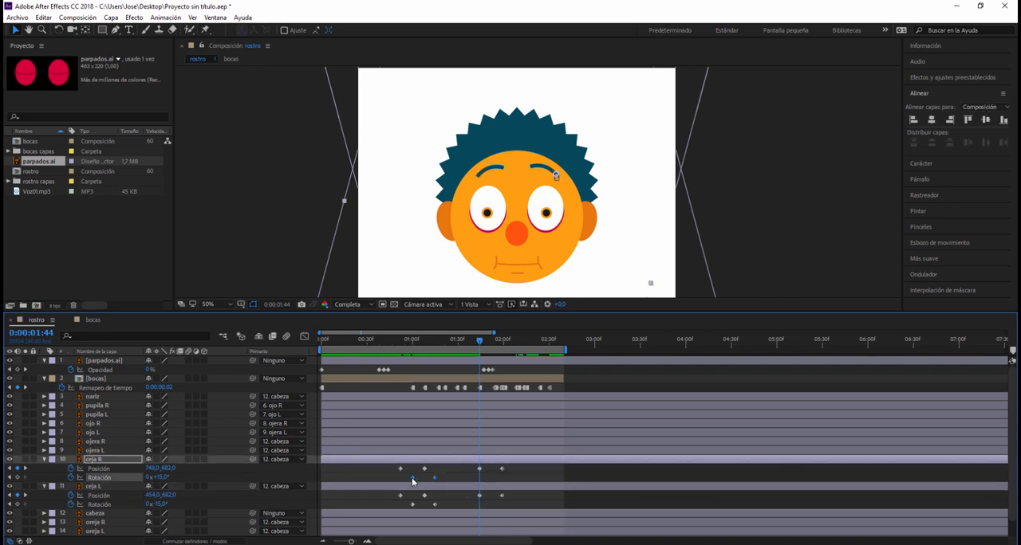
key(ctrl+c)
key(ctrl+v)
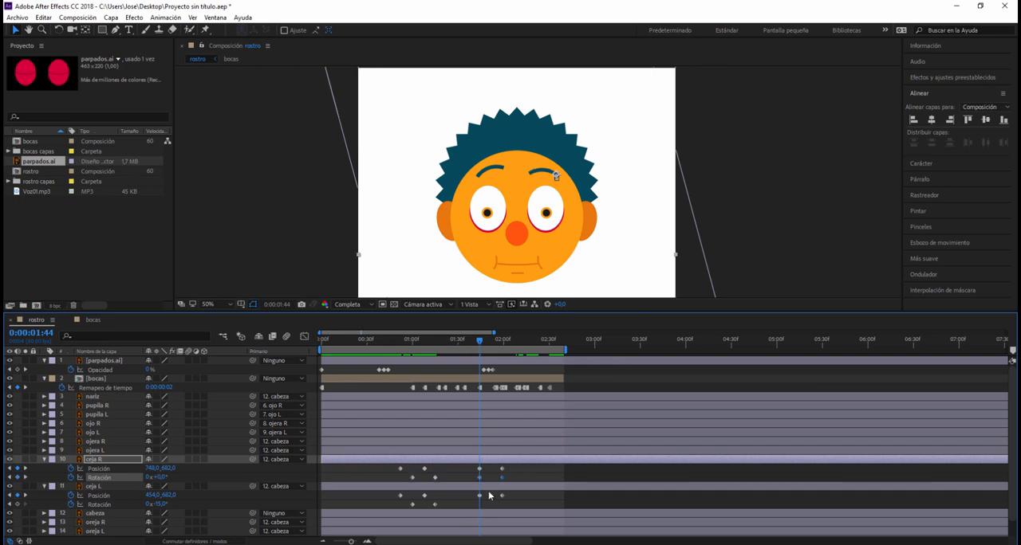
mouse_move(502, 481)
mouse_down()
mouse_move(477, 480)
mouse_move(516, 484)
mouse_move(502, 484)
mouse_up()
click(456, 471)
- Copy the two ceja L rotation keyframes to 0:00:01:44 and reverse their order so the eyebrow rotates from -15° back to 0°
drag(447, 504, 406, 511)
key(ctrl+c)
key(ctrl+v)
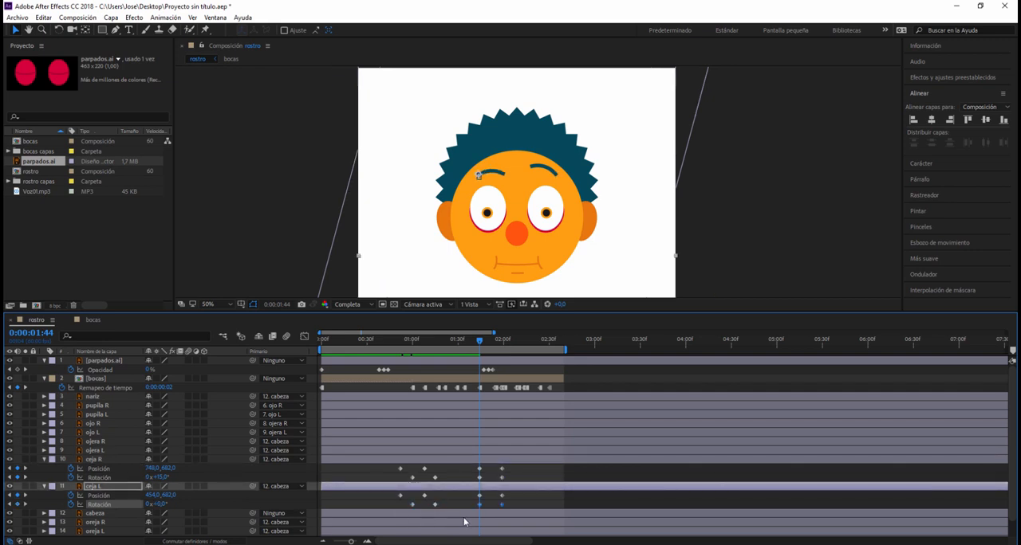
click(490, 509)
mouse_move(502, 506)
mouse_down()
mouse_move(466, 506)
mouse_move(502, 510)
mouse_up()
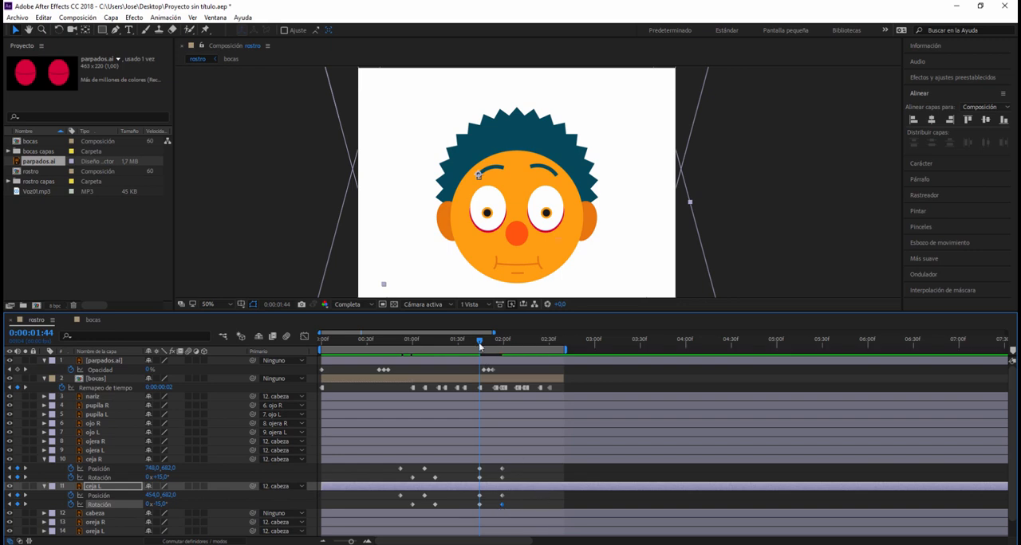
- Preview the eyebrow animation from the start of the composition and return to the first frame
drag(479, 342, 320, 338)
key(space)
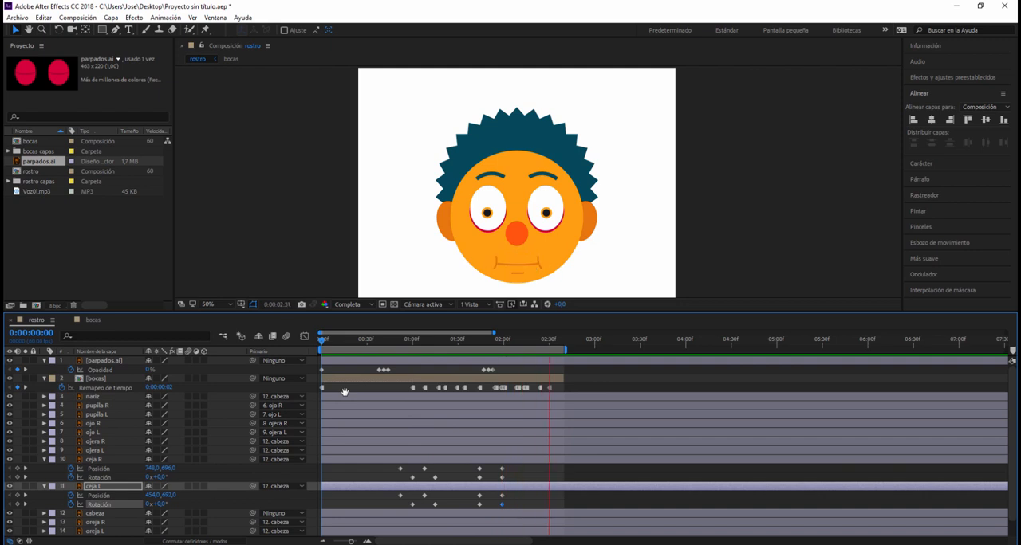
key(space)
drag(357, 341, 317, 343)
- Go to 0:00:01:18 and show the position property of the pupila R and pupila L layers
click(93, 407)
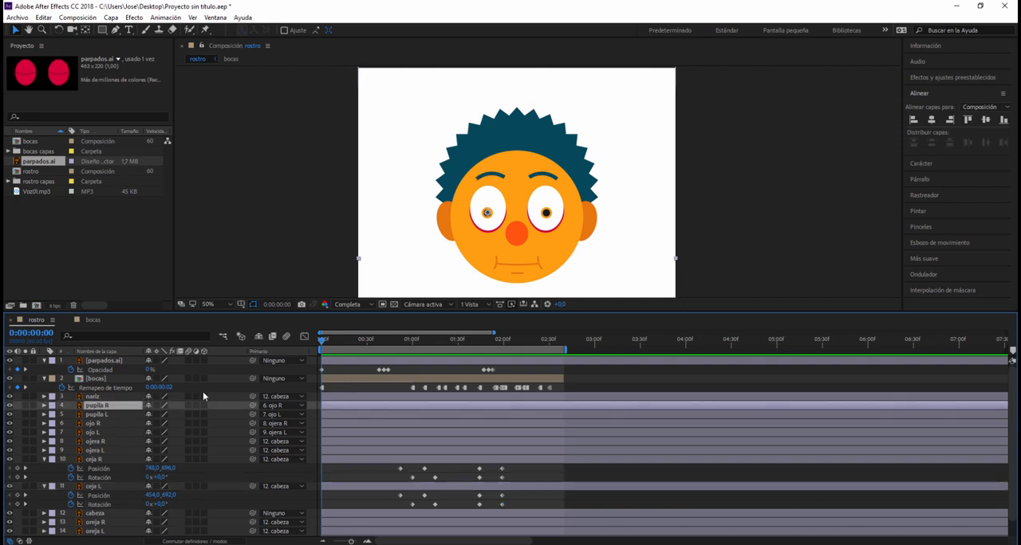
drag(323, 344, 441, 381)
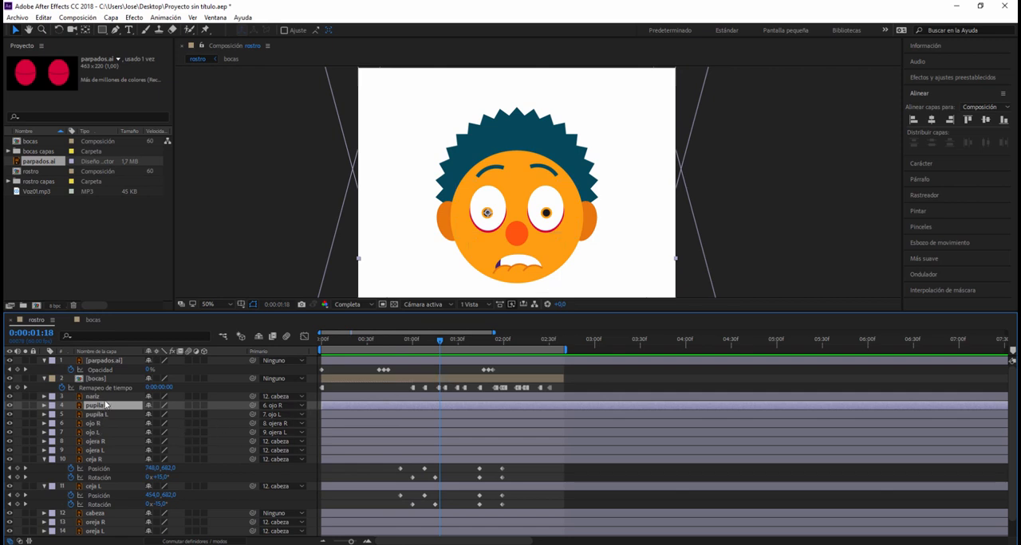
key(p)
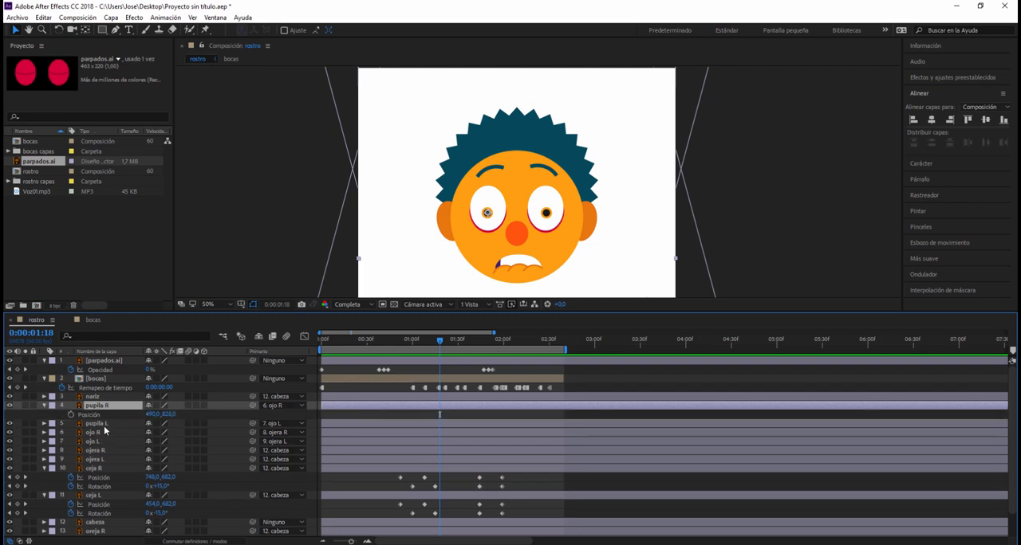
click(103, 426)
key(p)
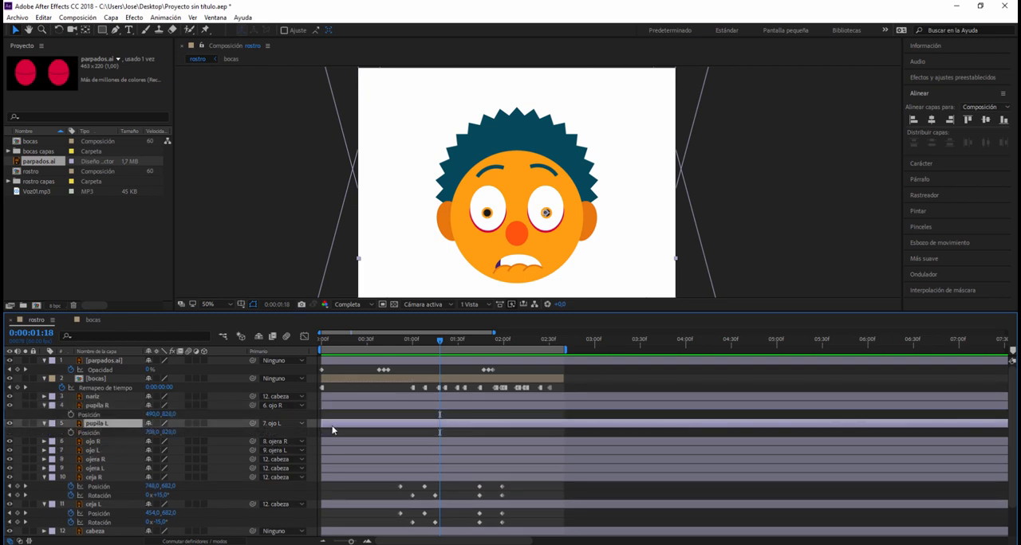
- Select both pupil layers and add a position keyframe to each at 0:00:01:18
click(486, 220)
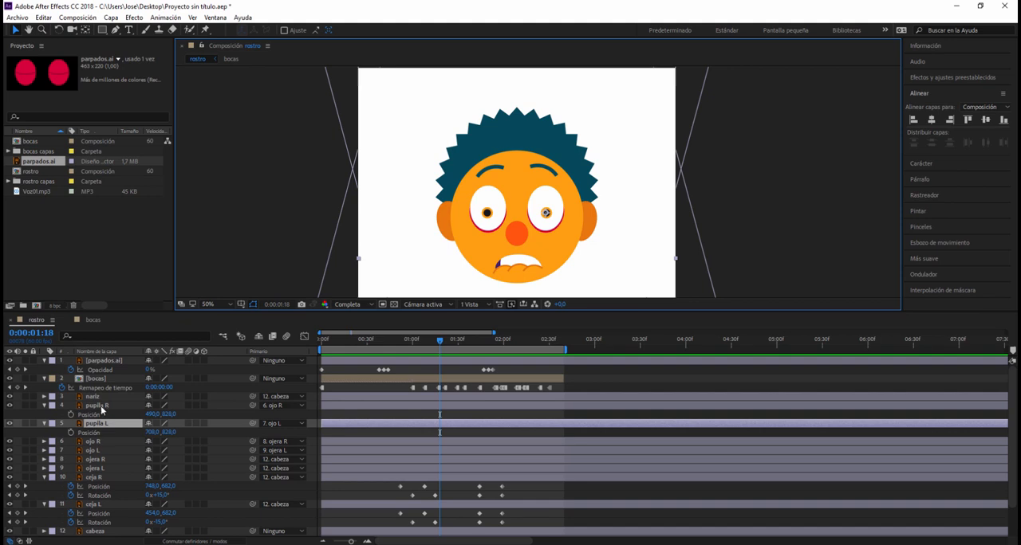
click(99, 406)
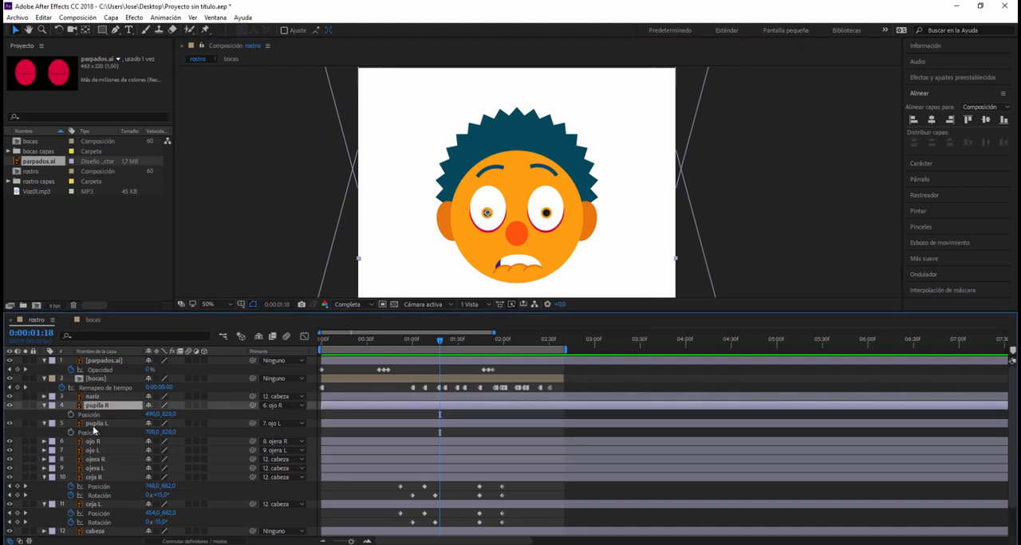
ctrl+click(94, 423)
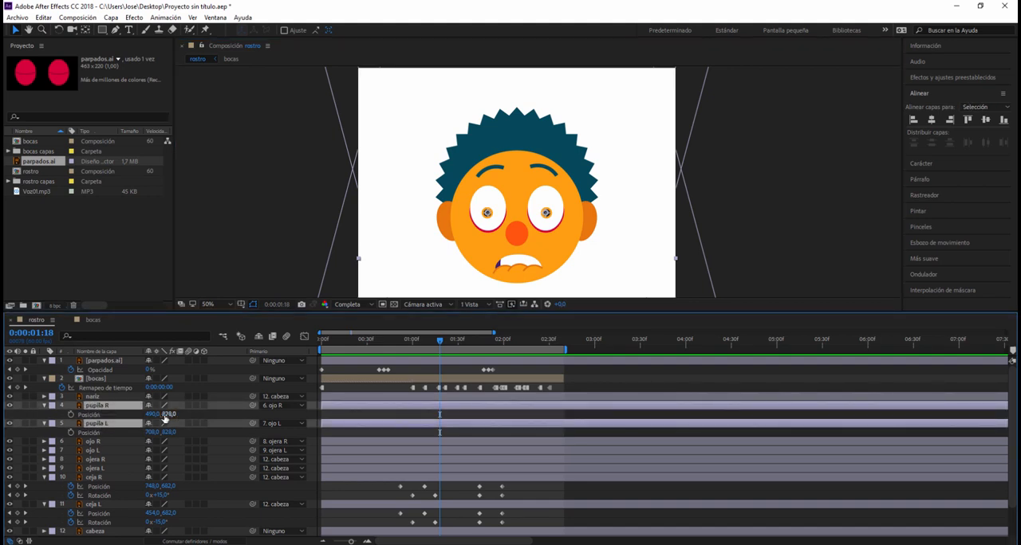
click(70, 415)
click(71, 433)
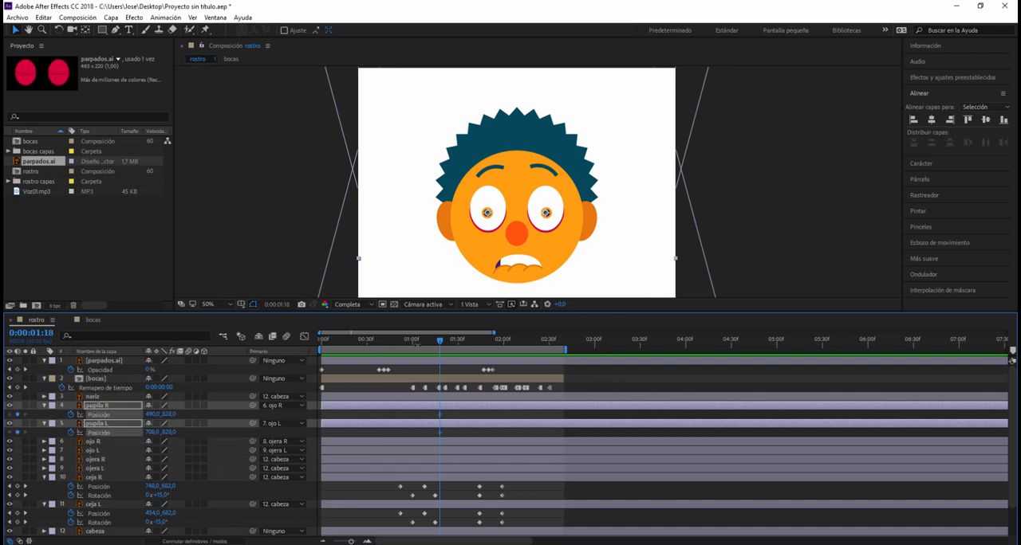
- At 0:00:01:25, raise both pupils with new position keyframes, pupila R to 490, 822 and pupila L to 708, 822
drag(438, 342, 449, 341)
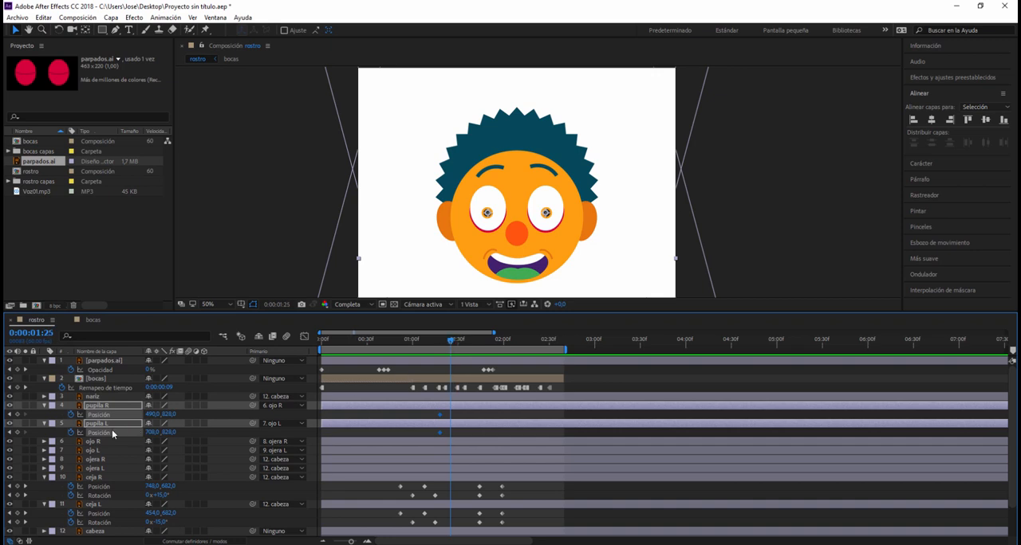
key(Up)
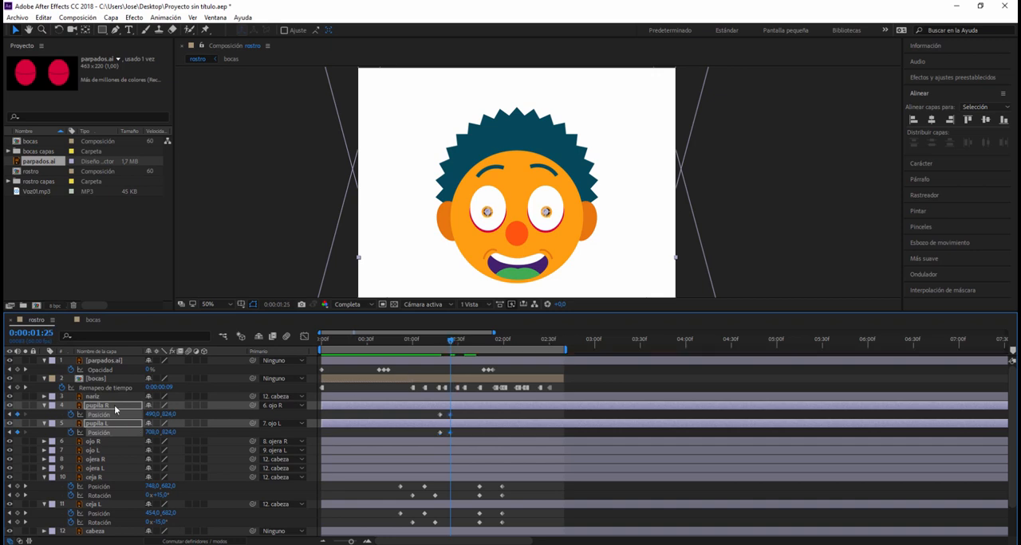
key(Up)
- Copy the first position keyframe of pupila R and of pupila L to 0:00:01:32 so both pupils return to height 828
drag(435, 411, 452, 441)
click(439, 416)
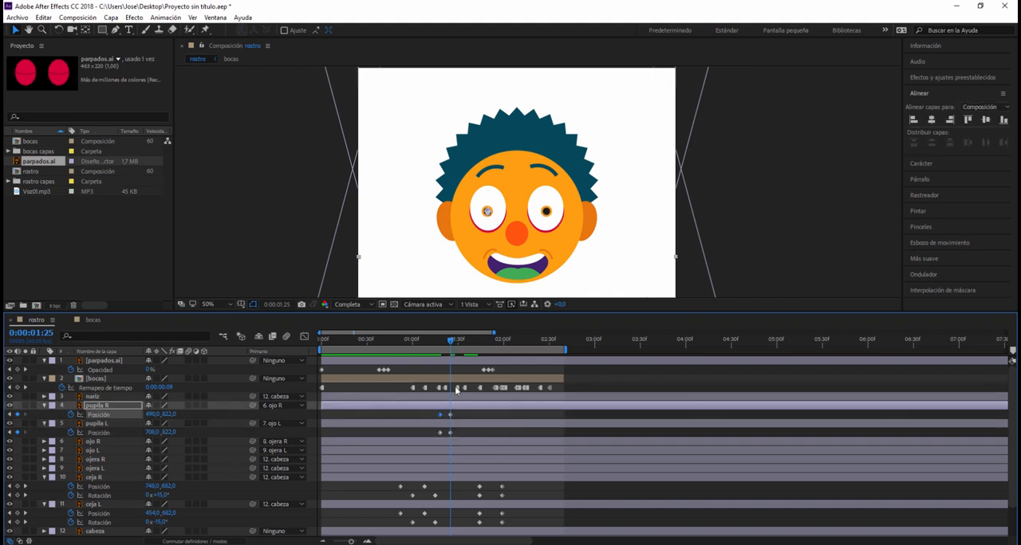
drag(447, 338, 459, 341)
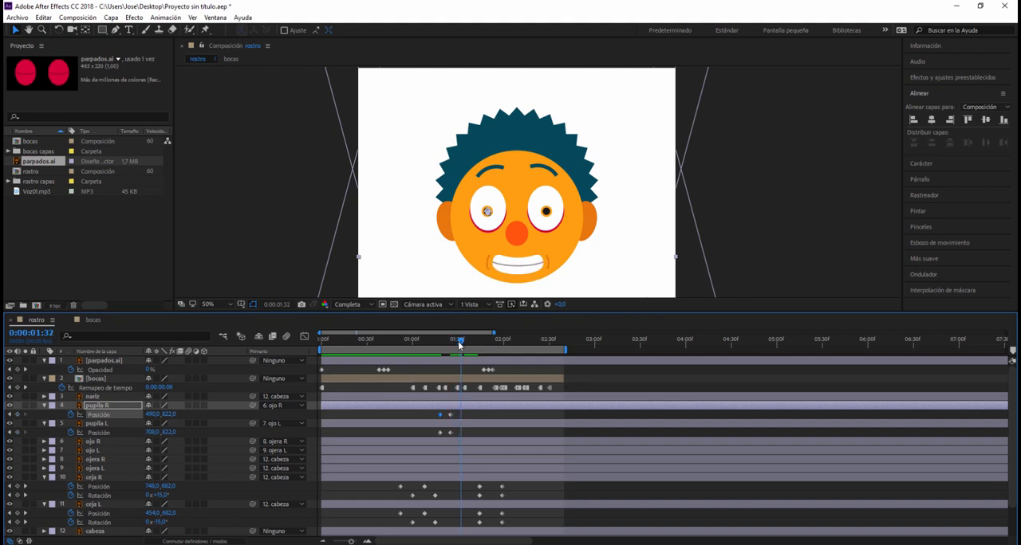
key(ctrl+v)
click(439, 432)
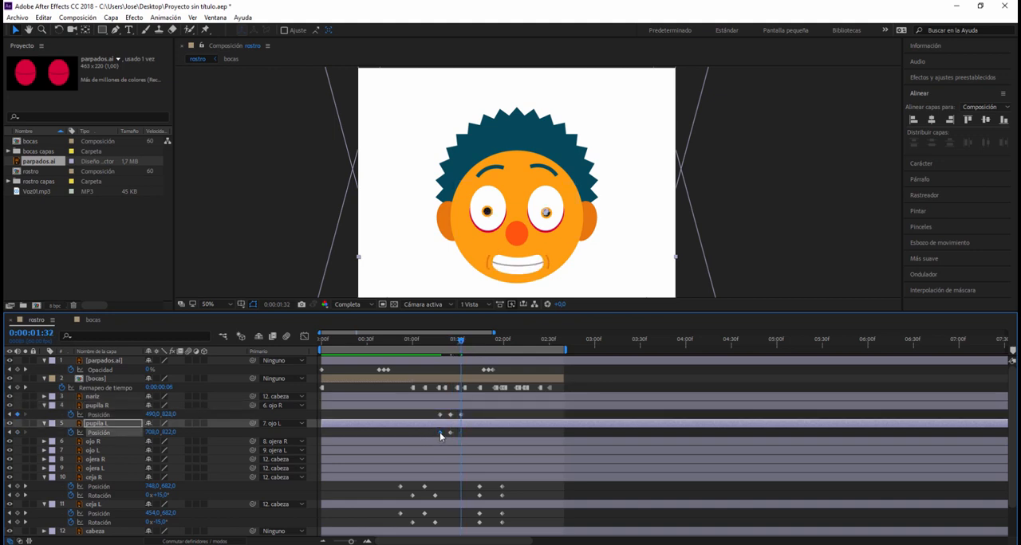
key(ctrl+v)
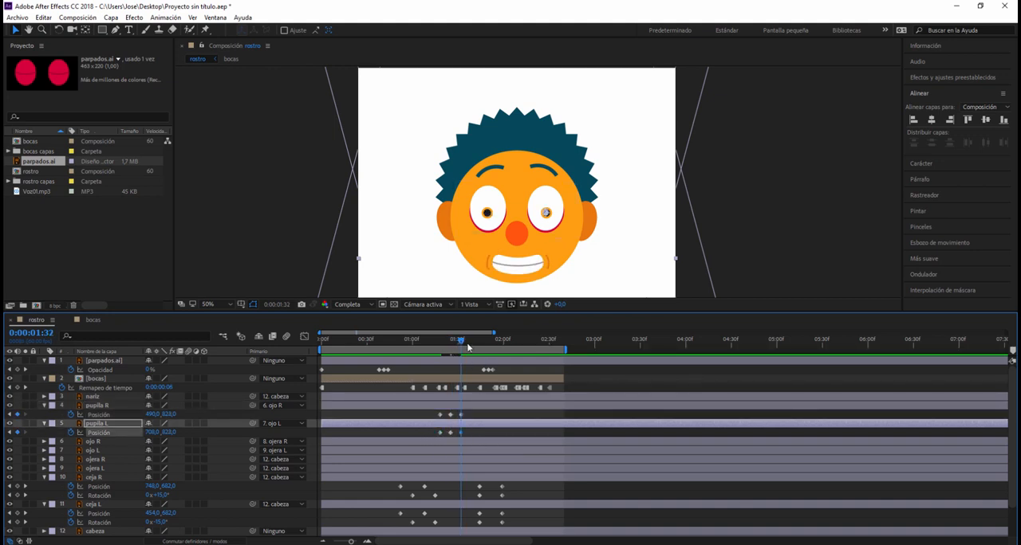
- Deselect the layers and play back the face animation from the start to check the pupil movement
drag(460, 340, 322, 339)
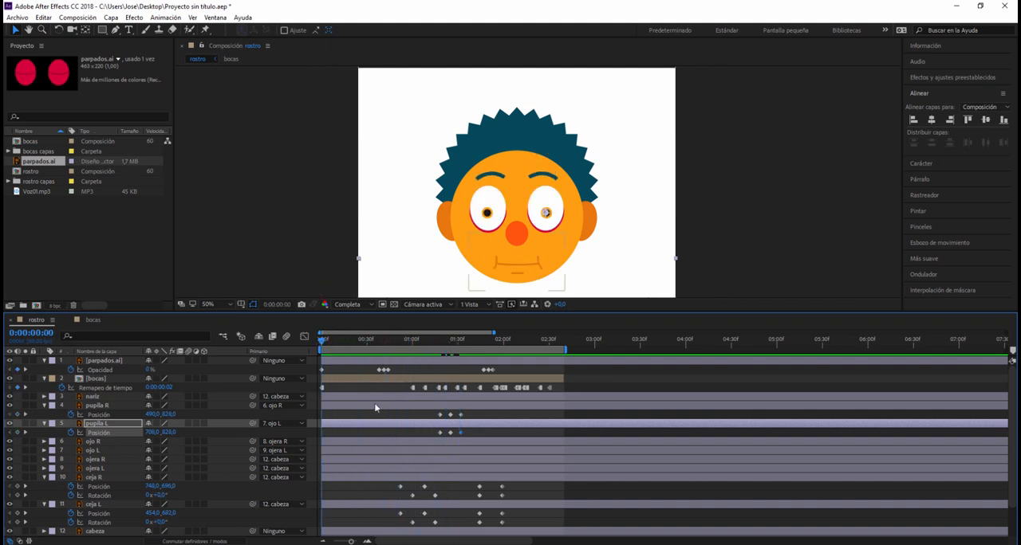
click(635, 265)
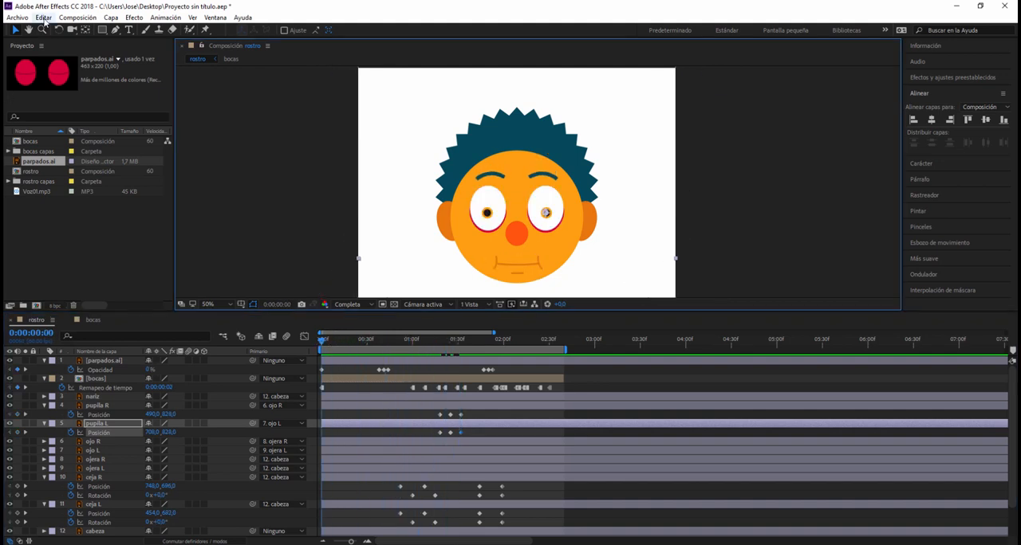
click(761, 206)
key(space)
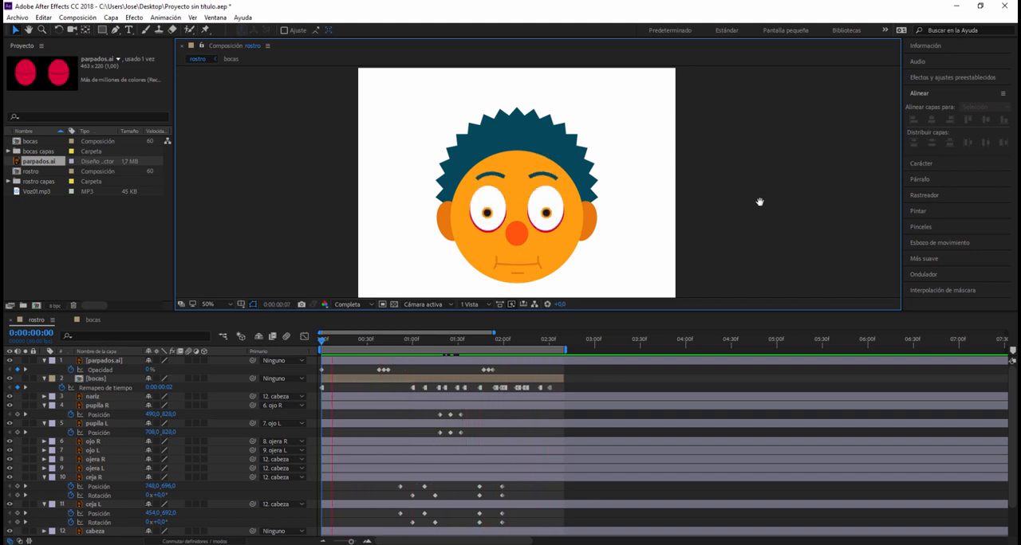
key(space)
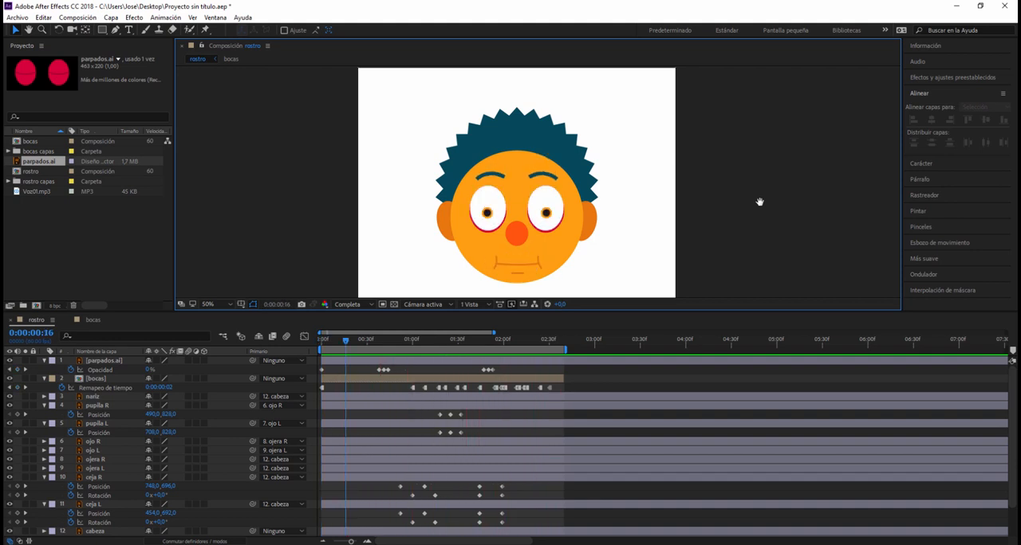